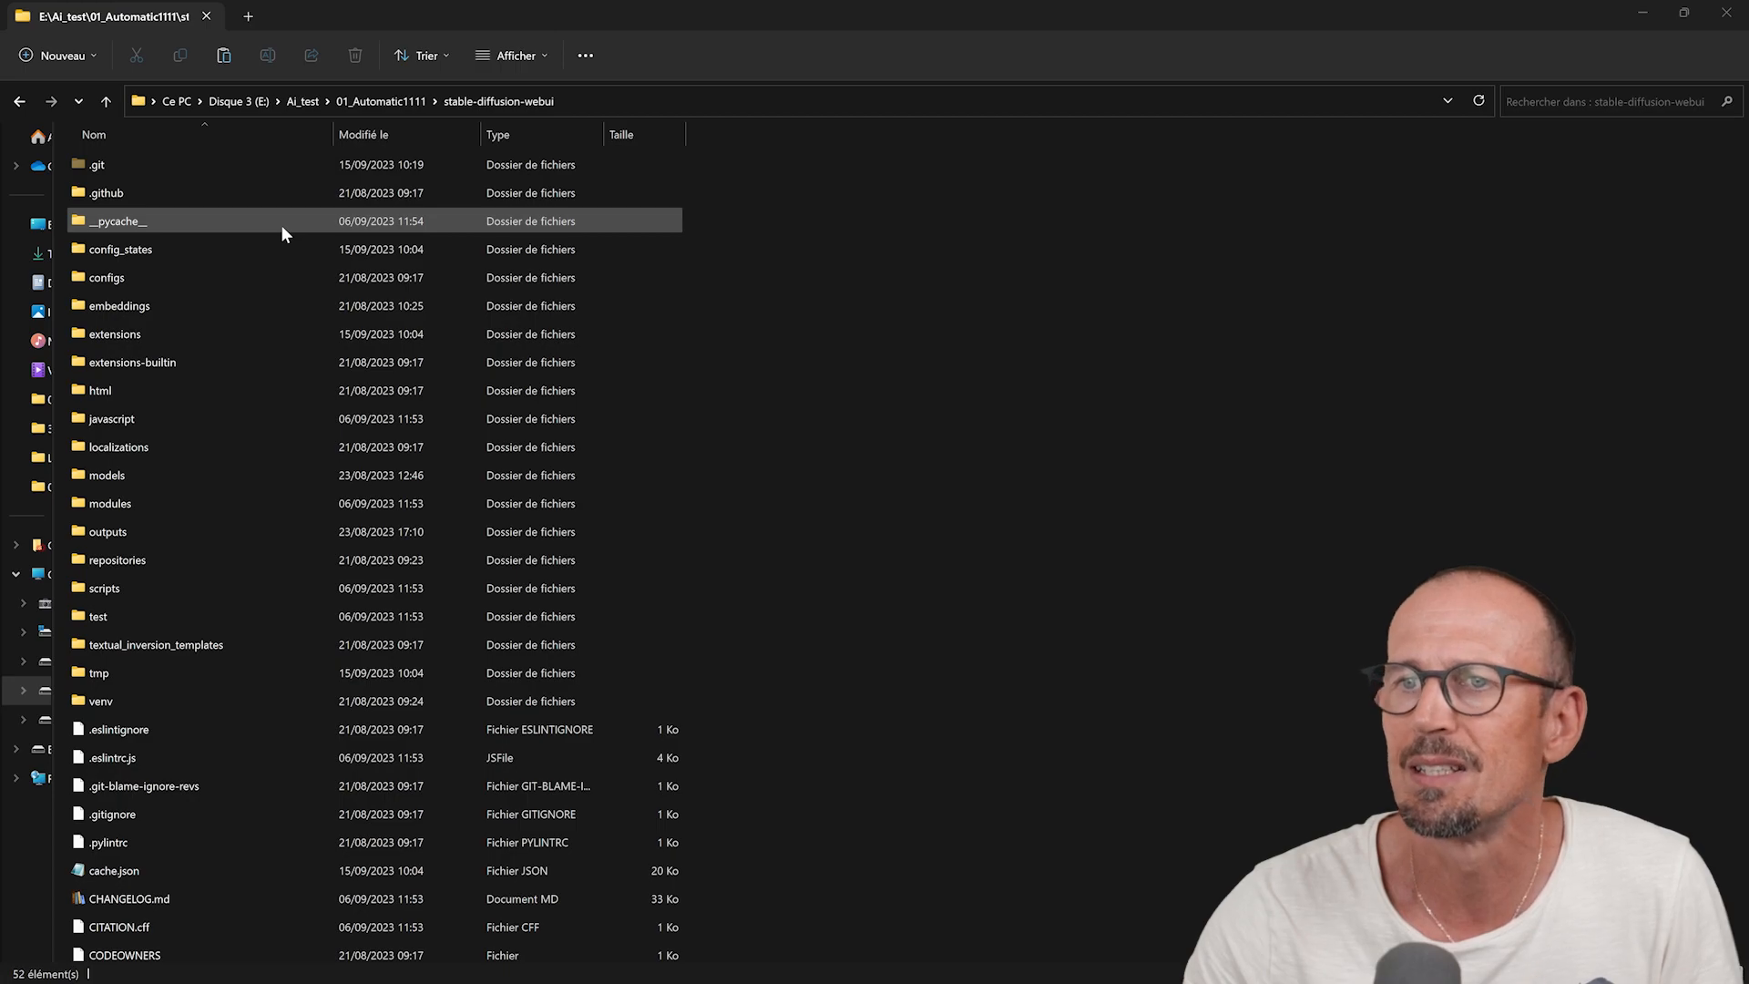
# Step: Run git pull from a command prompt opened in the stable-diffusion-webui folder, and close the prompt
pyautogui.click(570, 100)
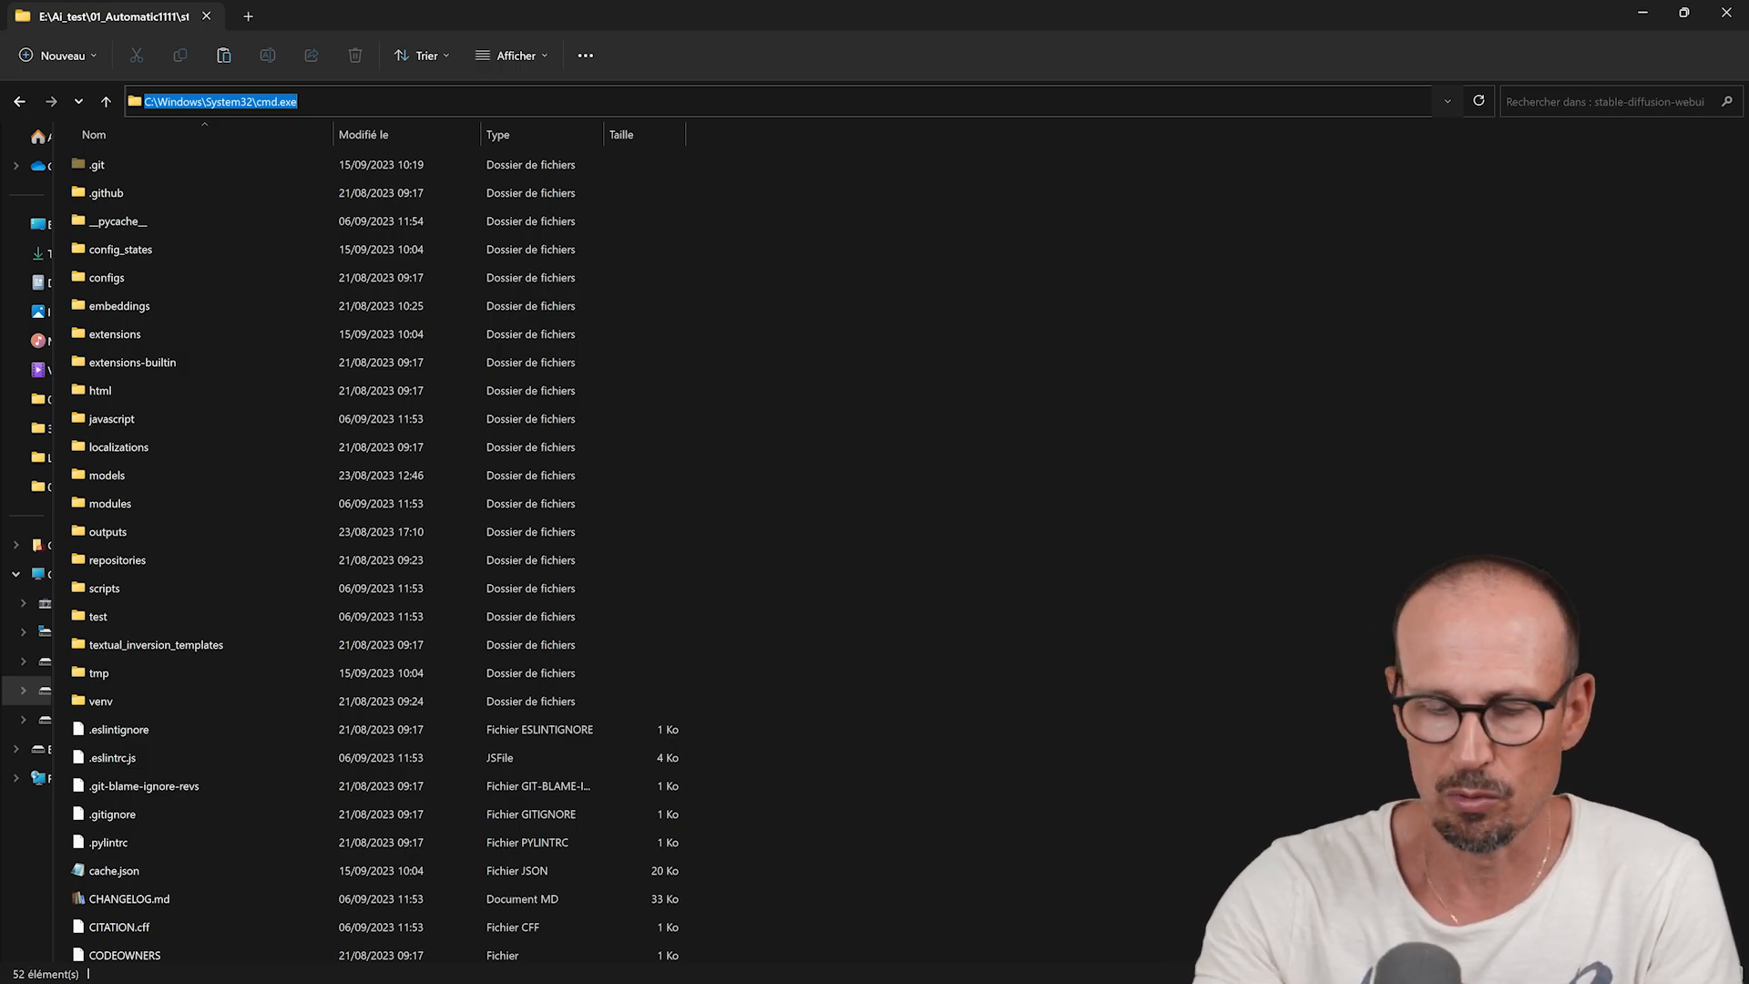
pyautogui.press('Return')
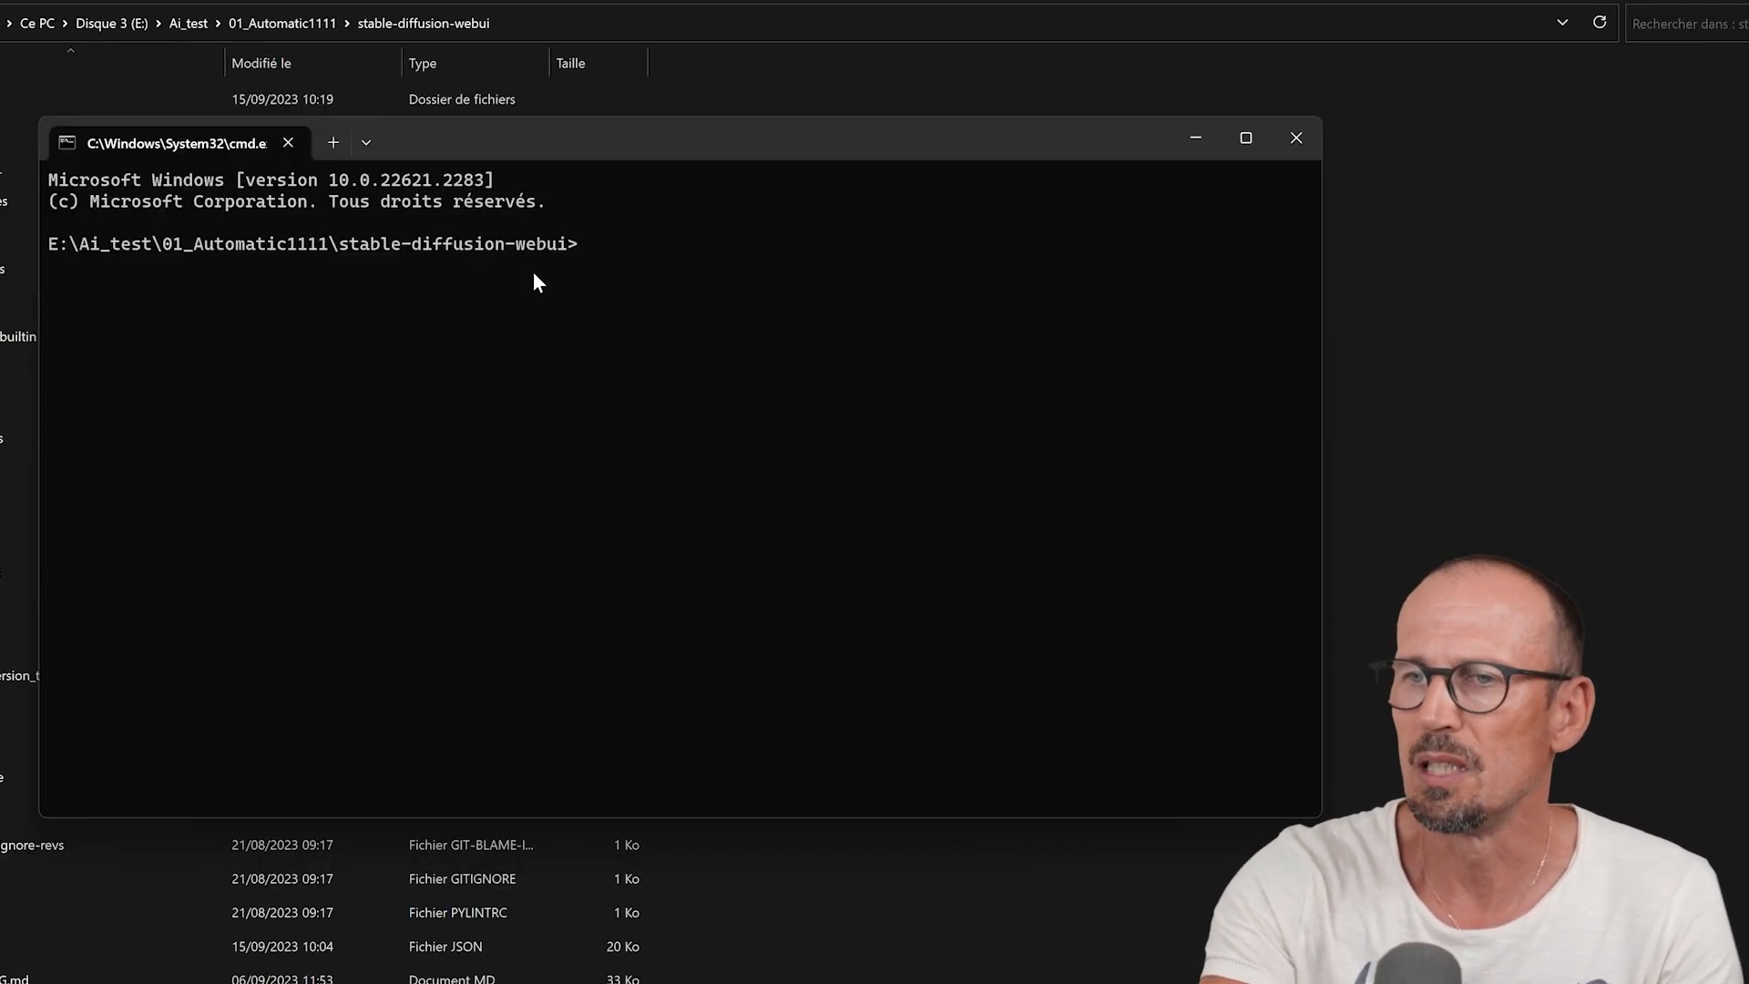
pyautogui.write('git')
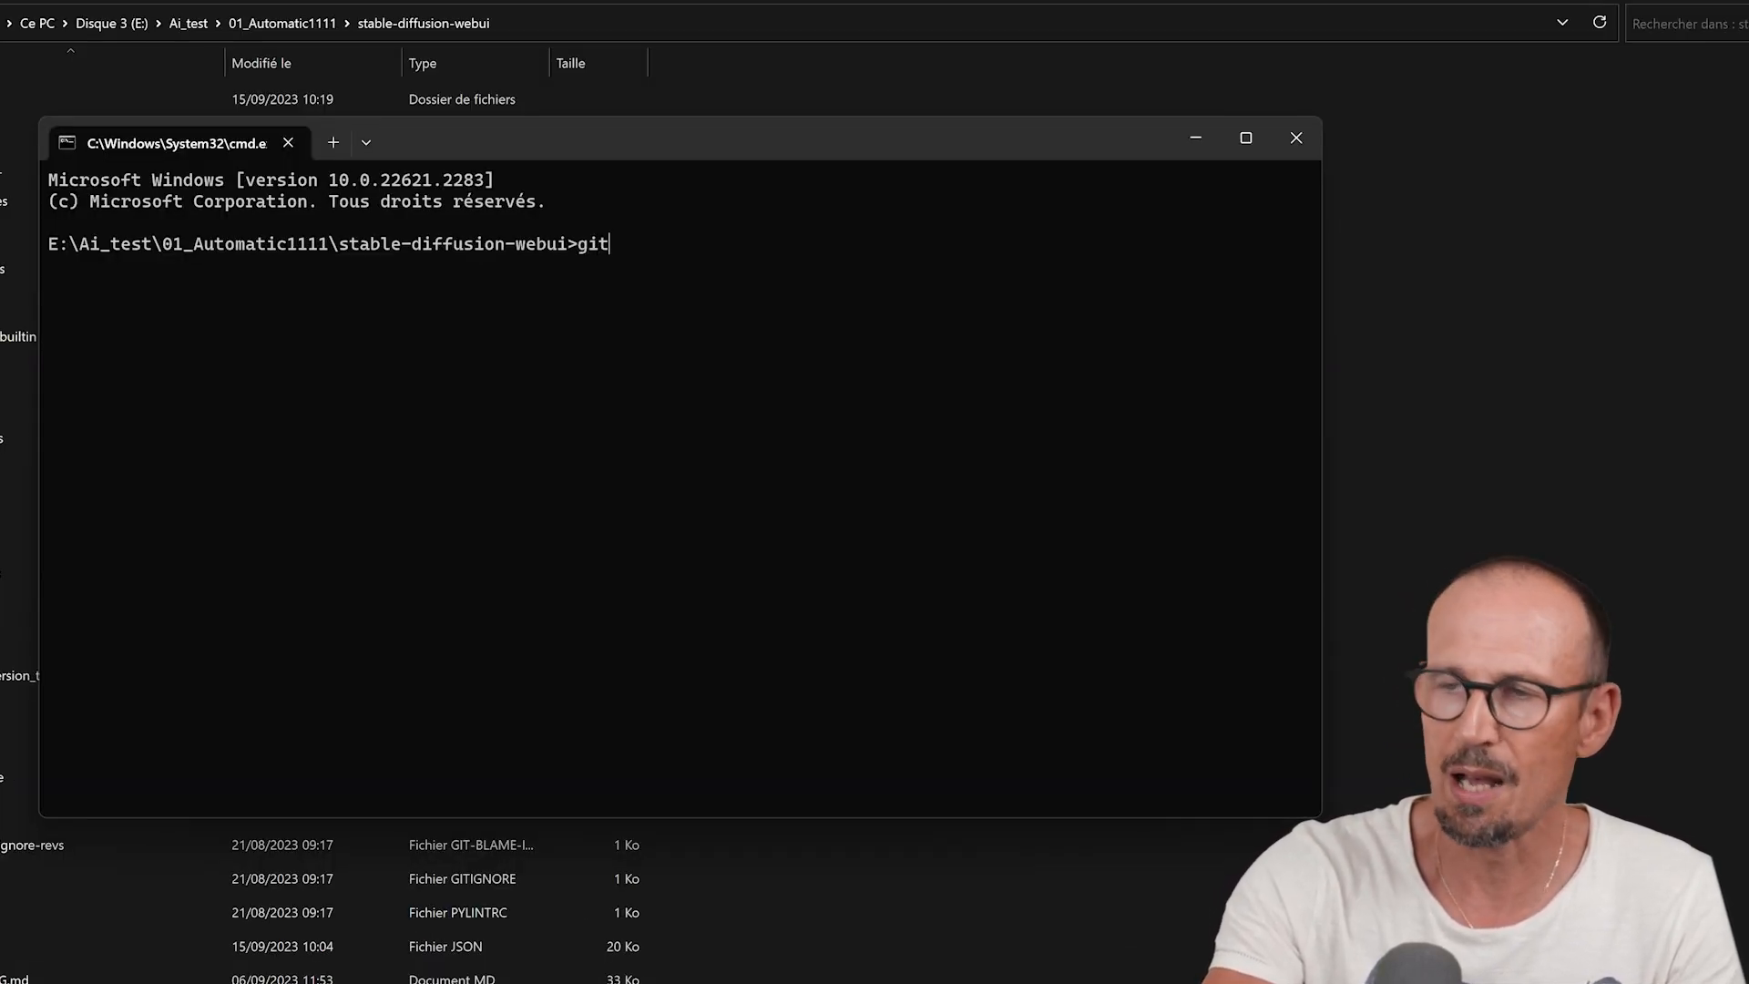
pyautogui.write(' pull')
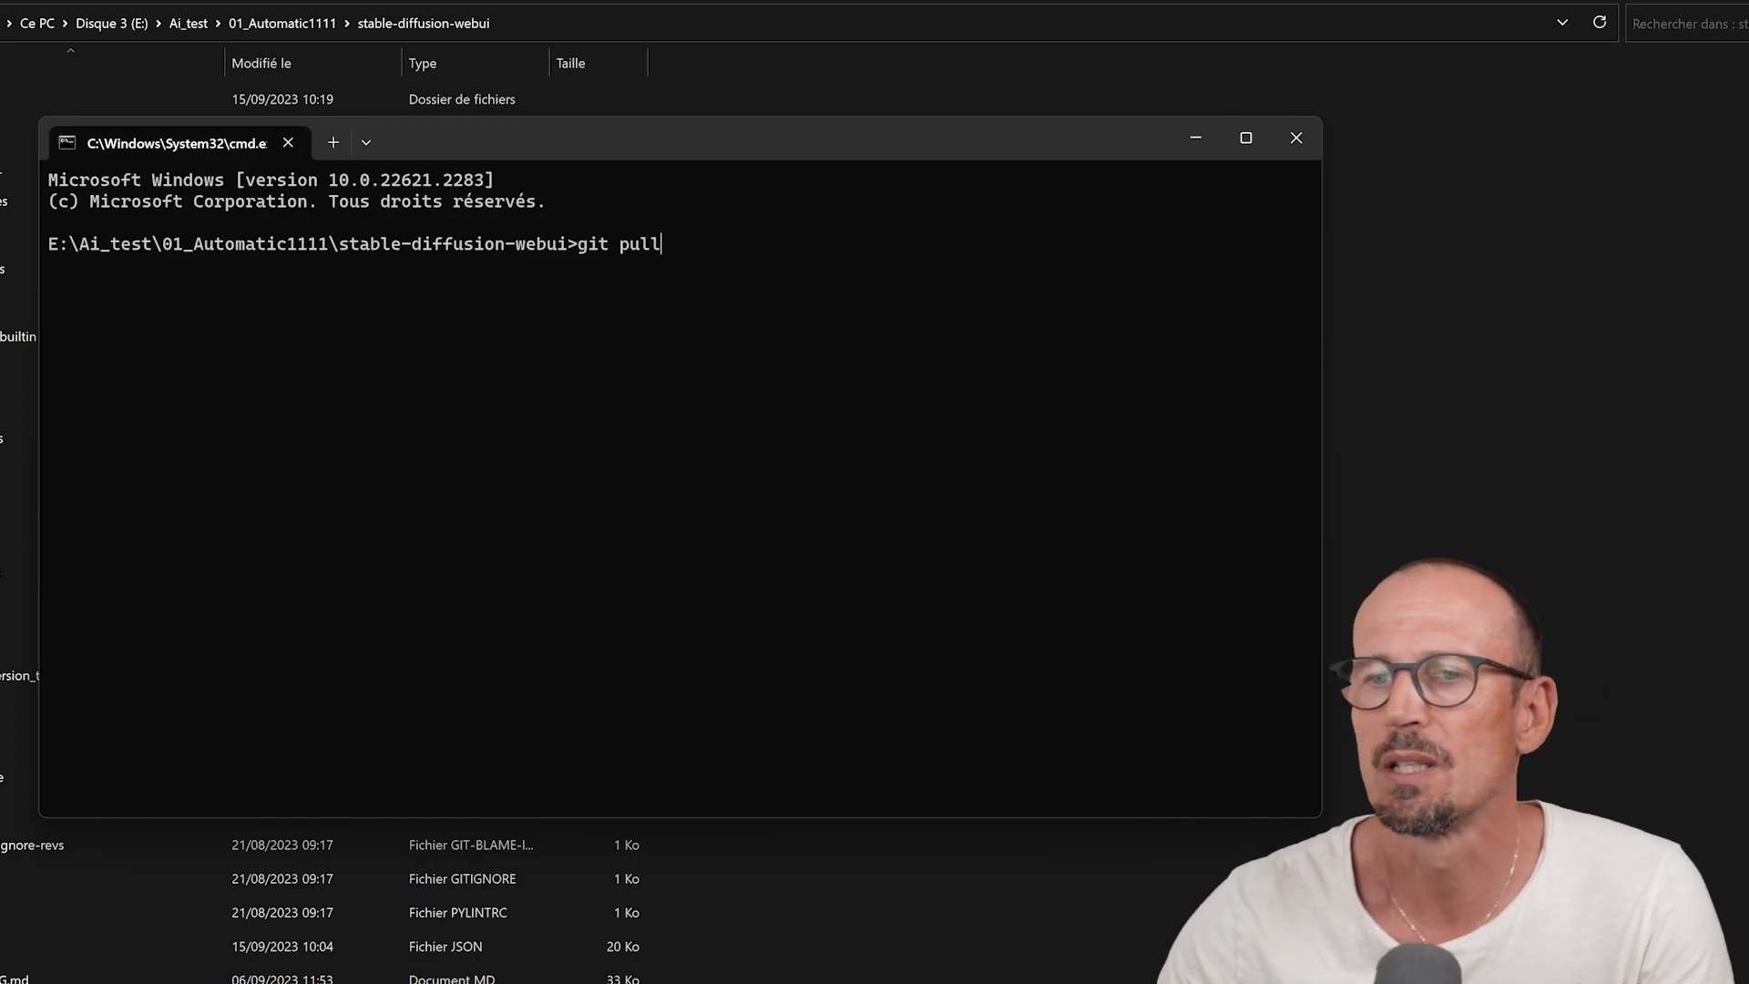
pyautogui.press('Return')
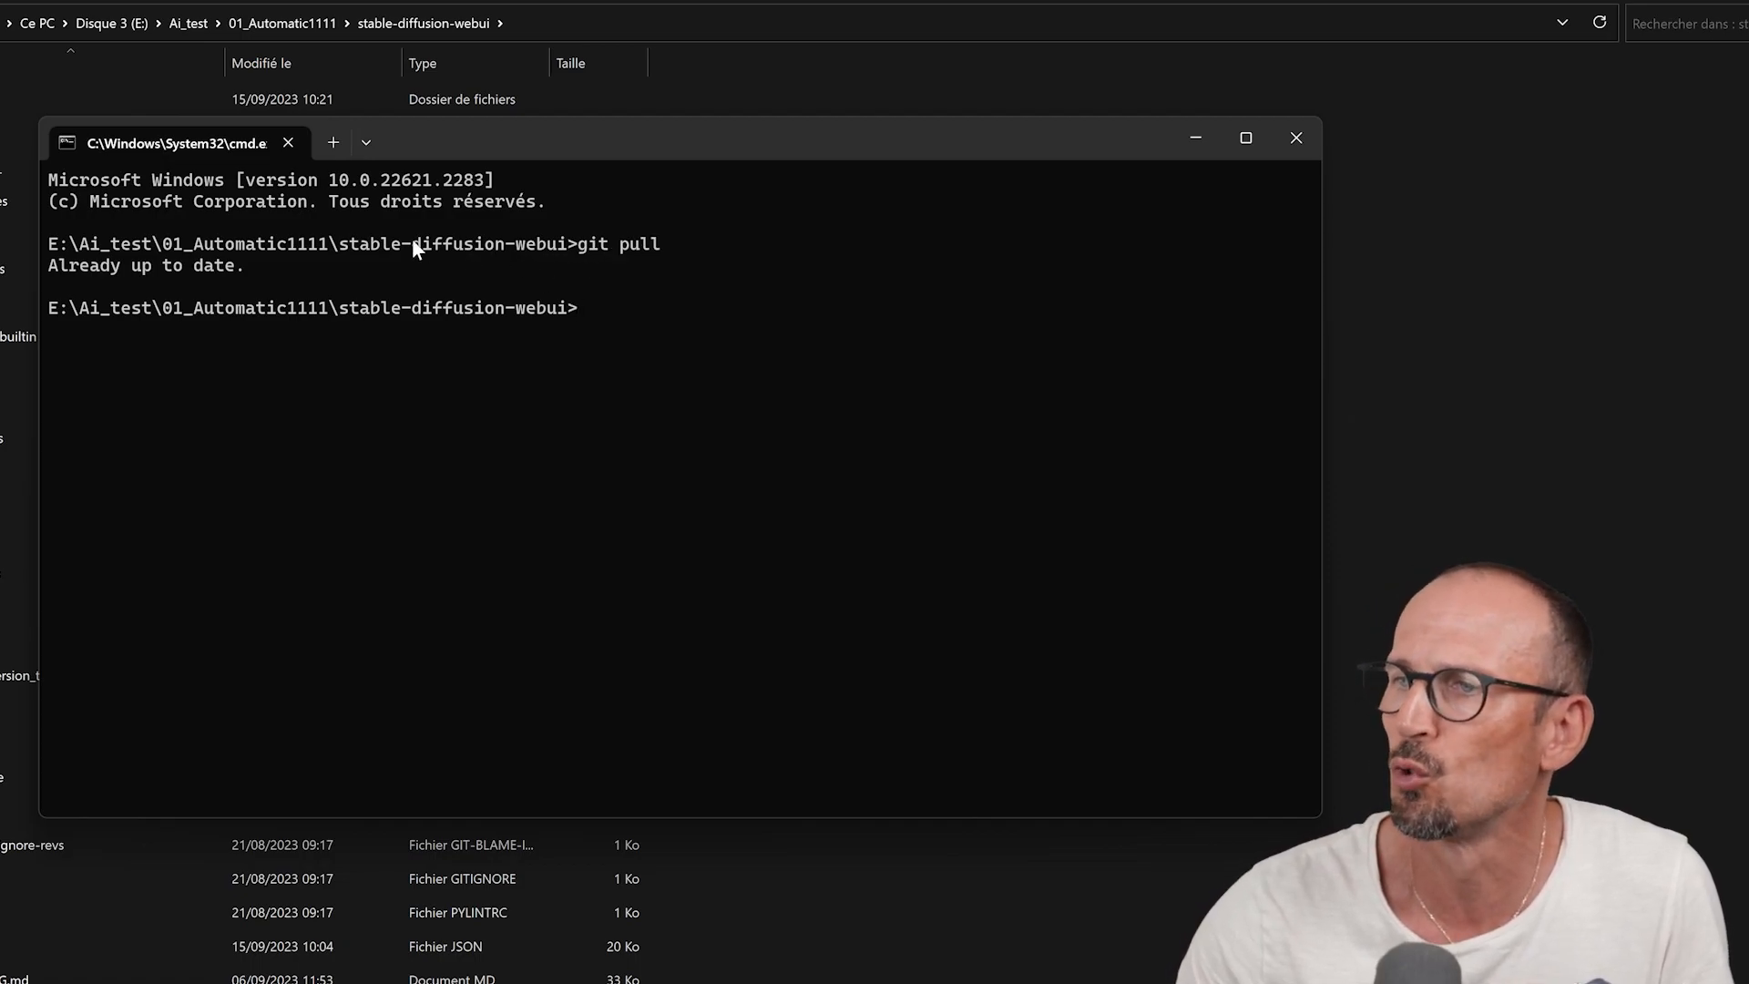
pyautogui.click(1295, 138)
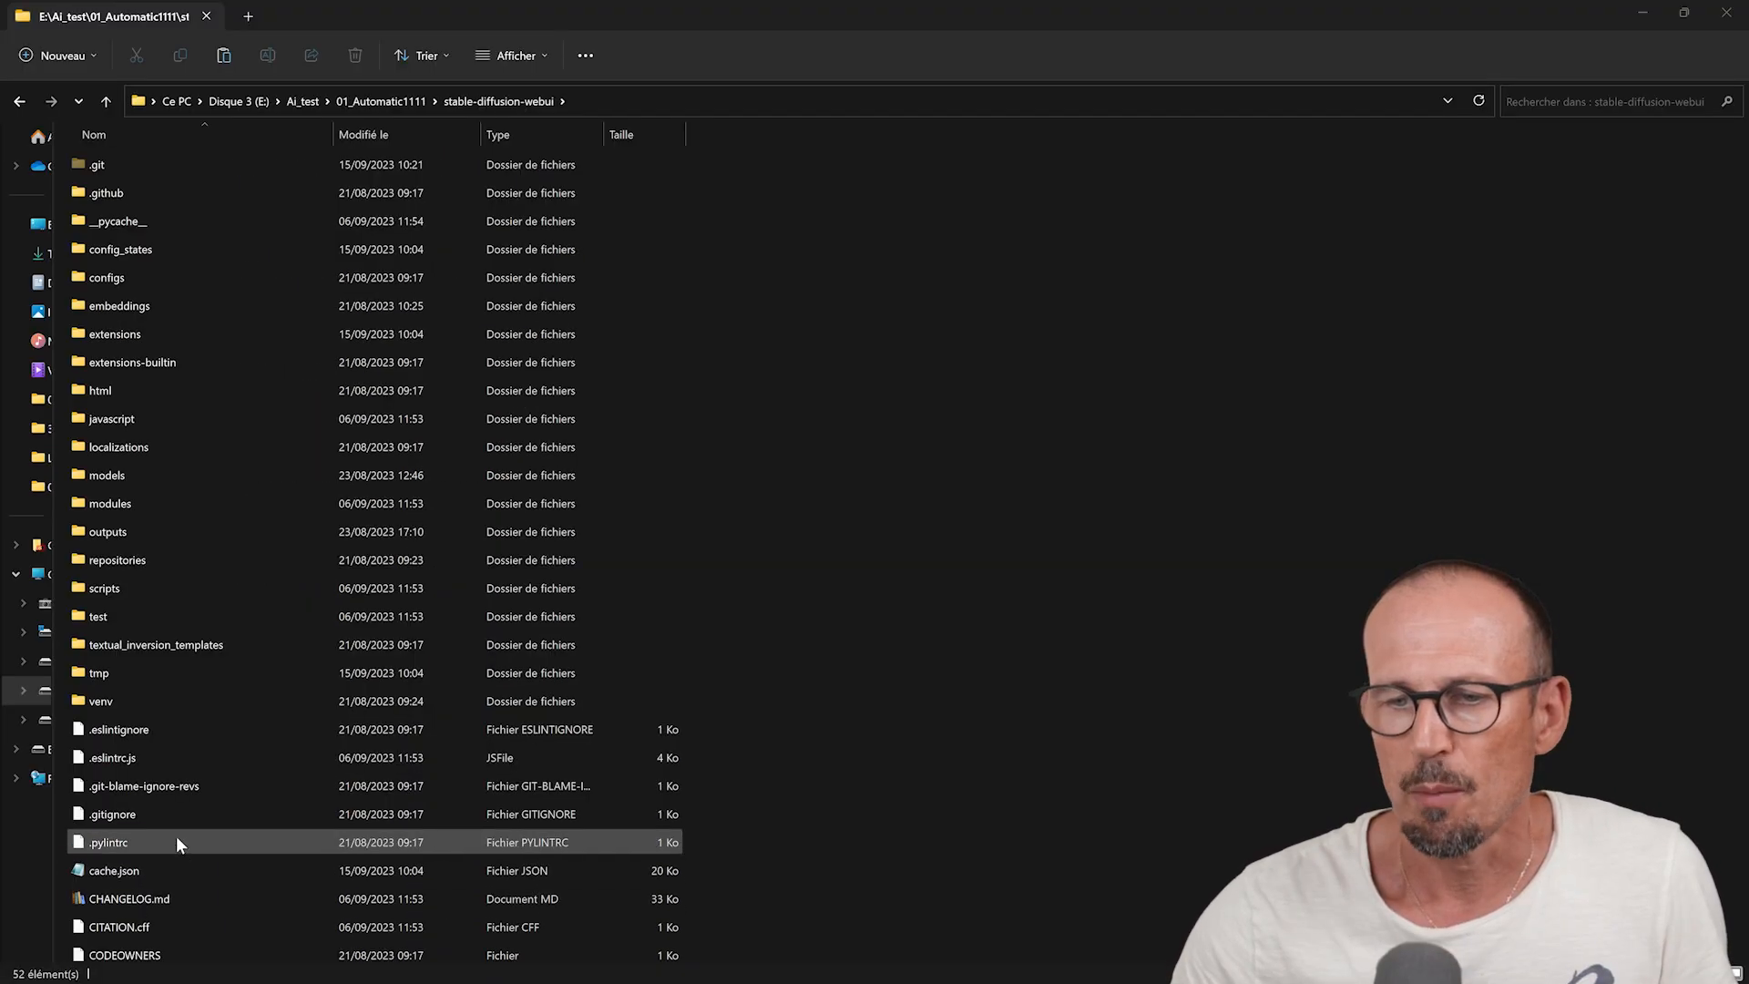
# Step: Open webui-user.bat for editing and examine its git pull and pause lines
pyautogui.scroll(-5, 179, 845)
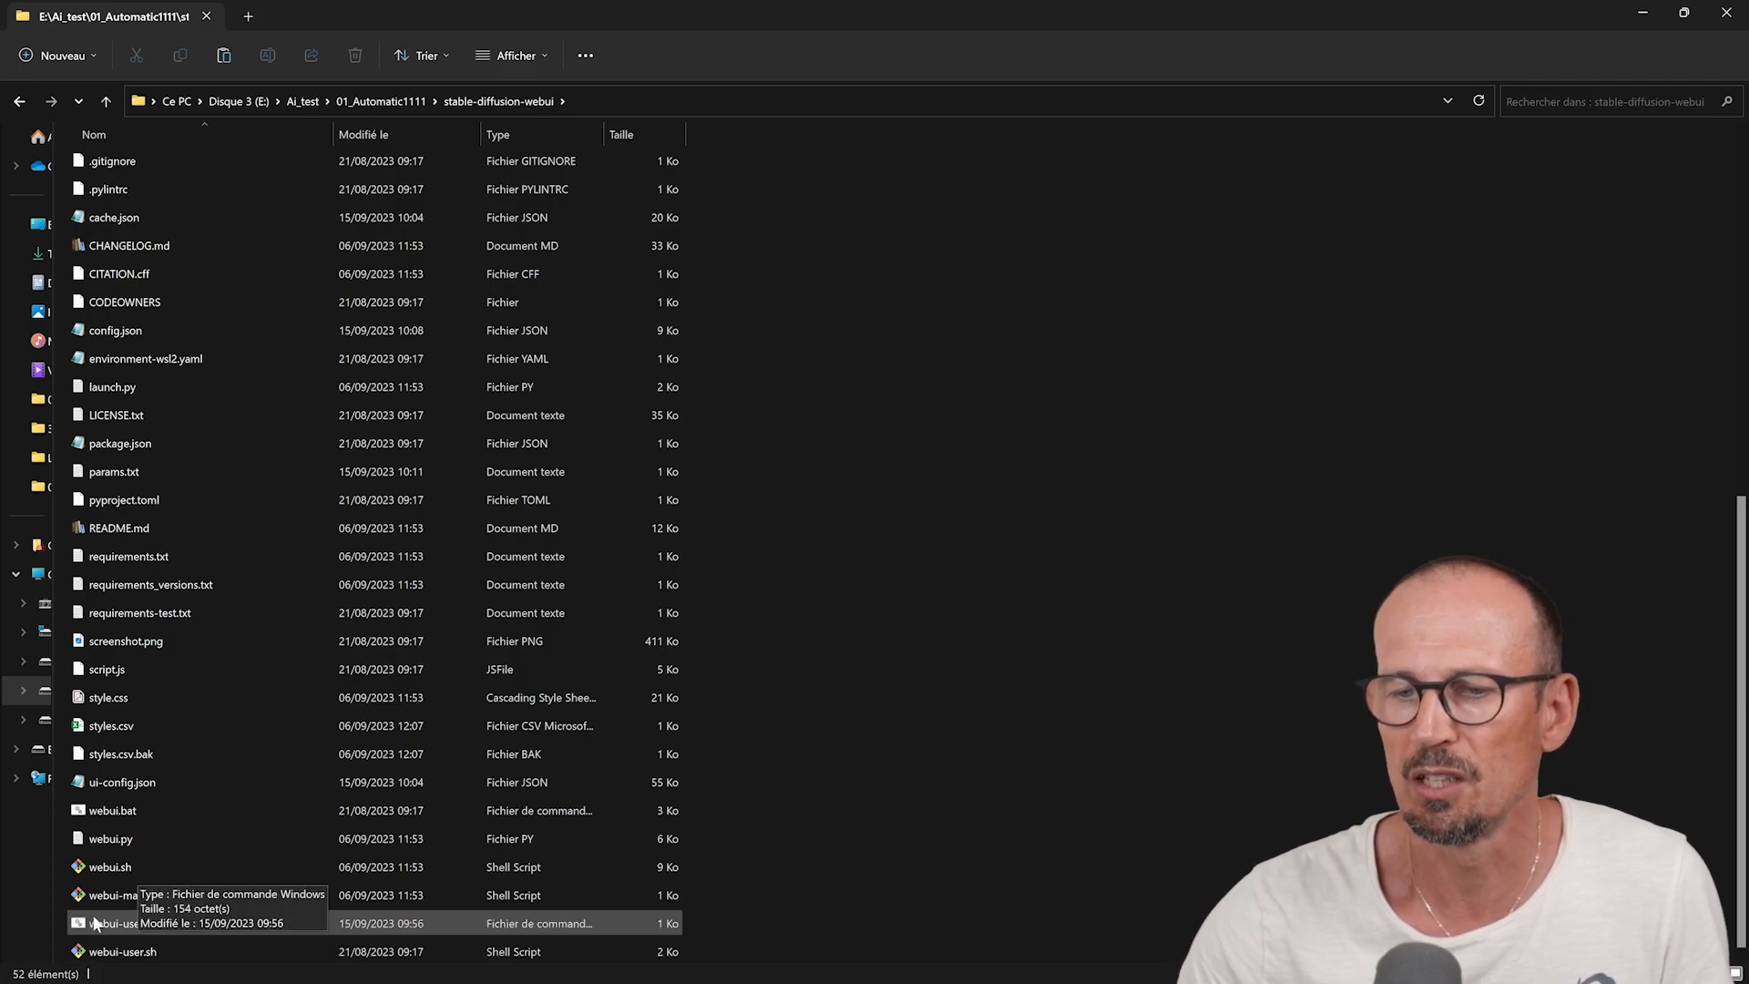
pyautogui.rightClick(150, 924)
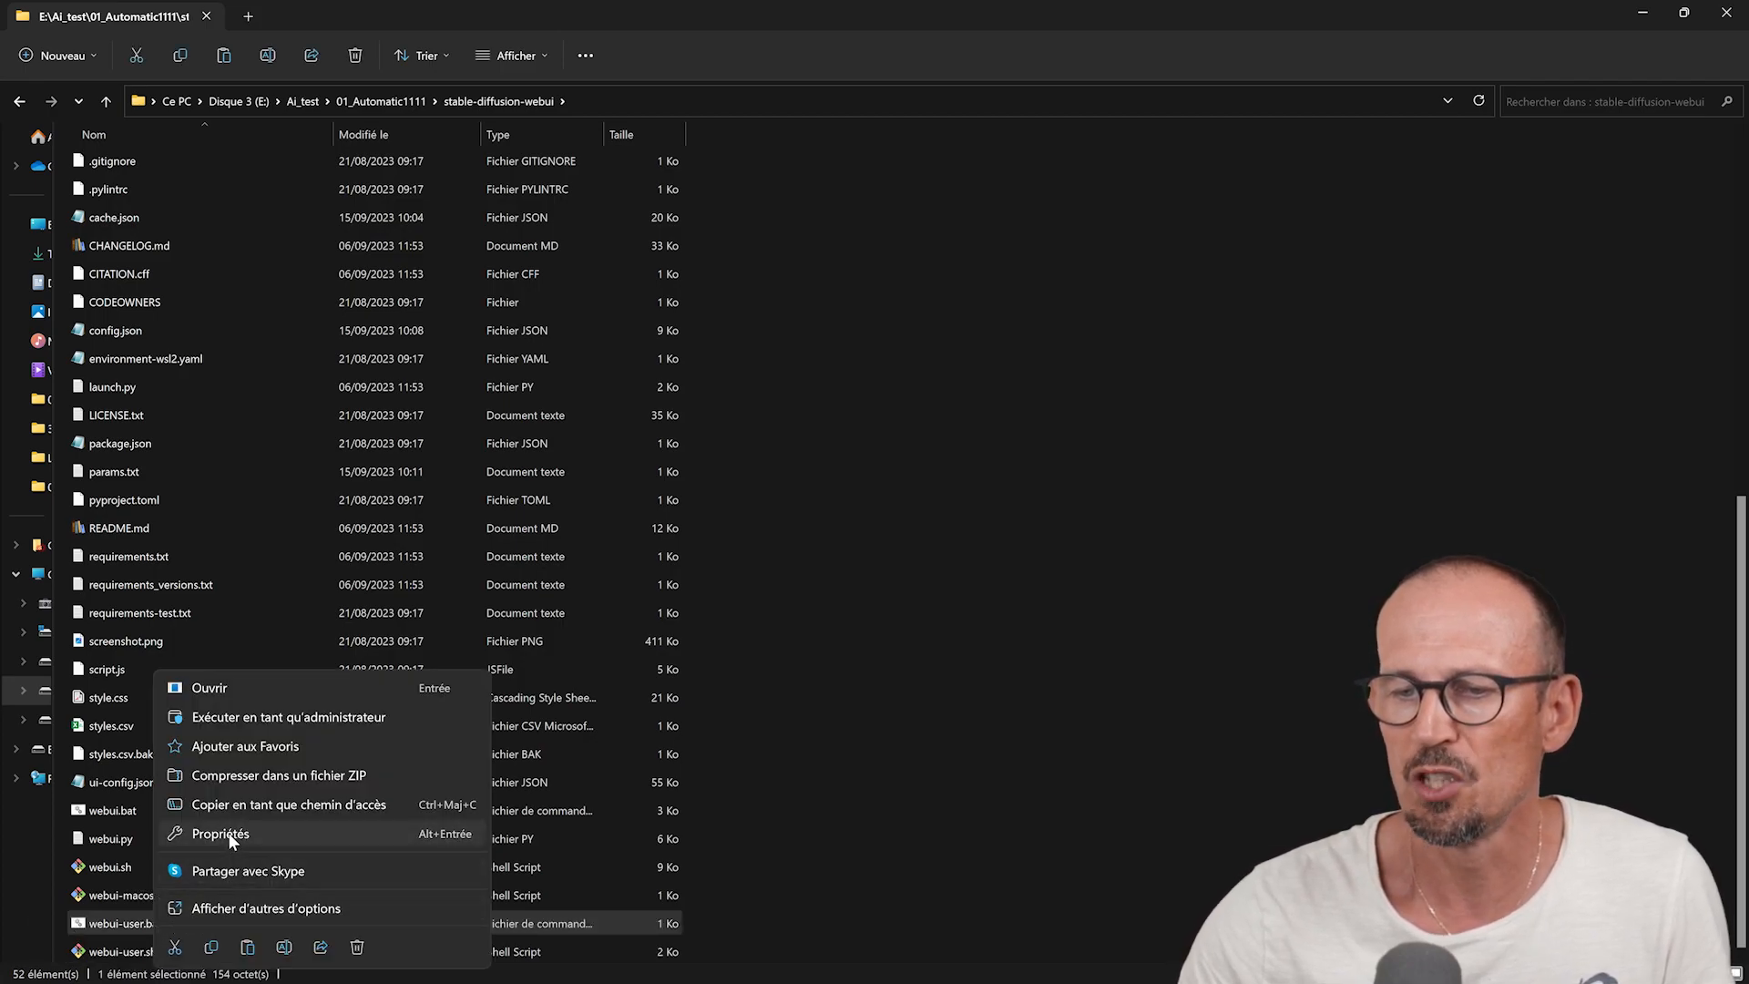
pyautogui.click(220, 908)
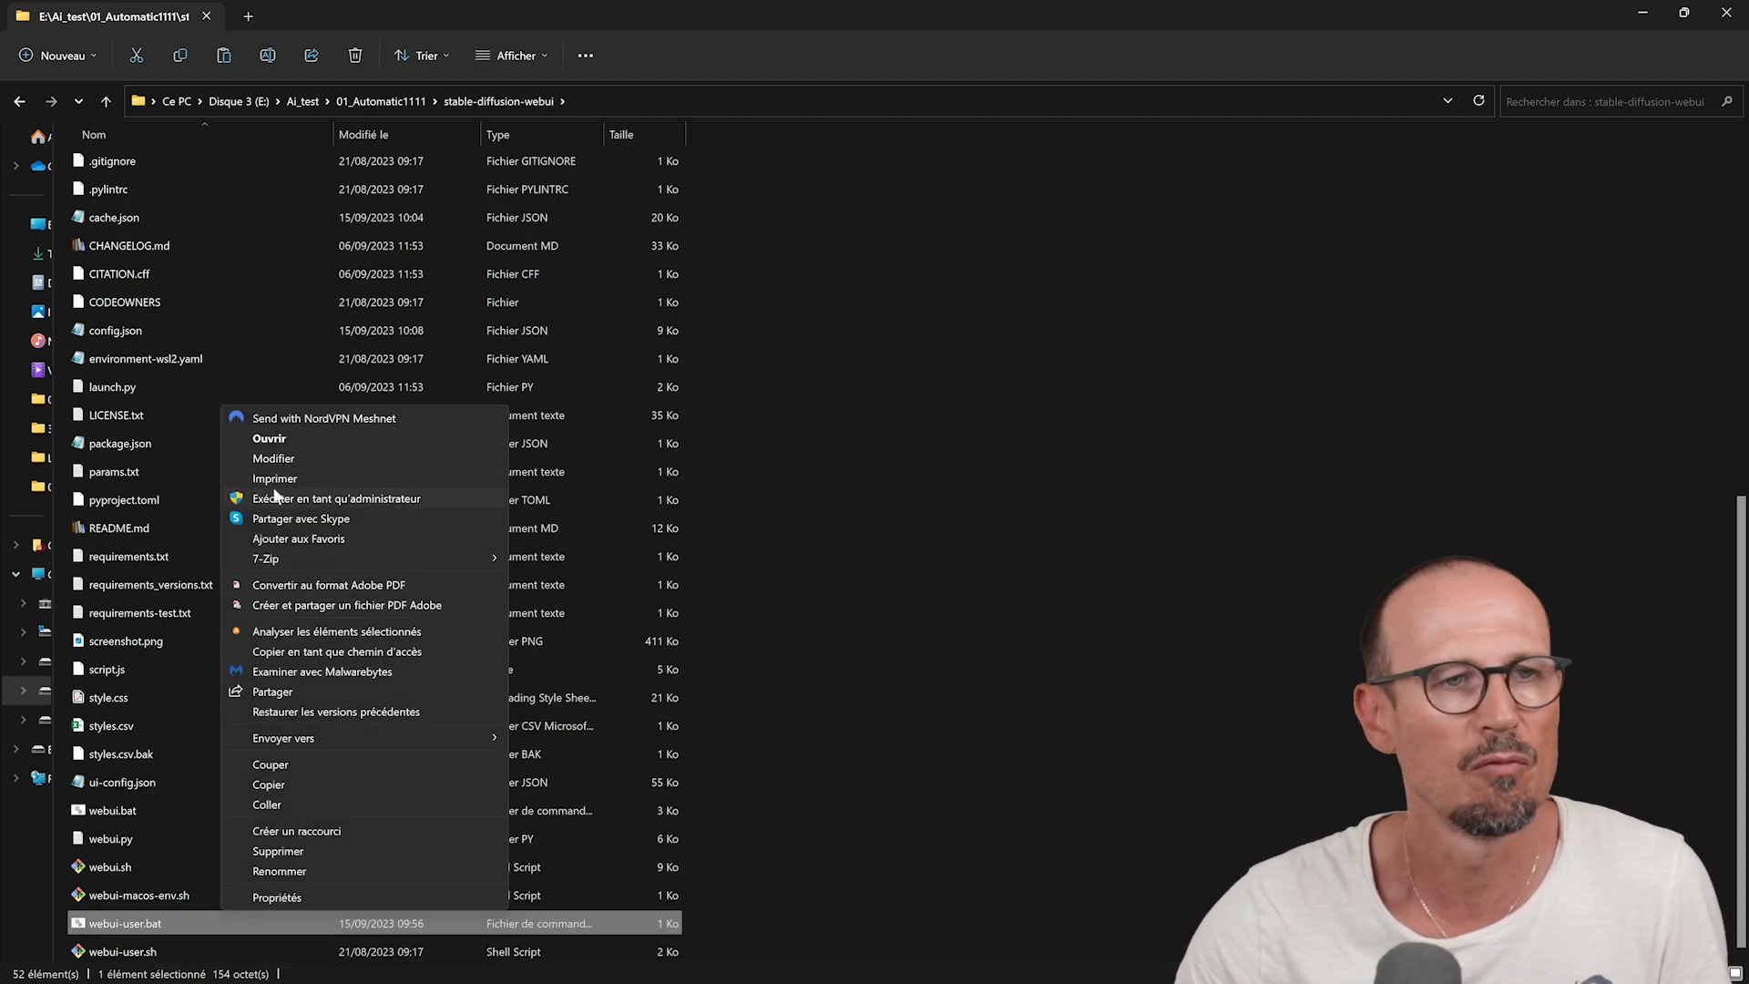
pyautogui.click(272, 460)
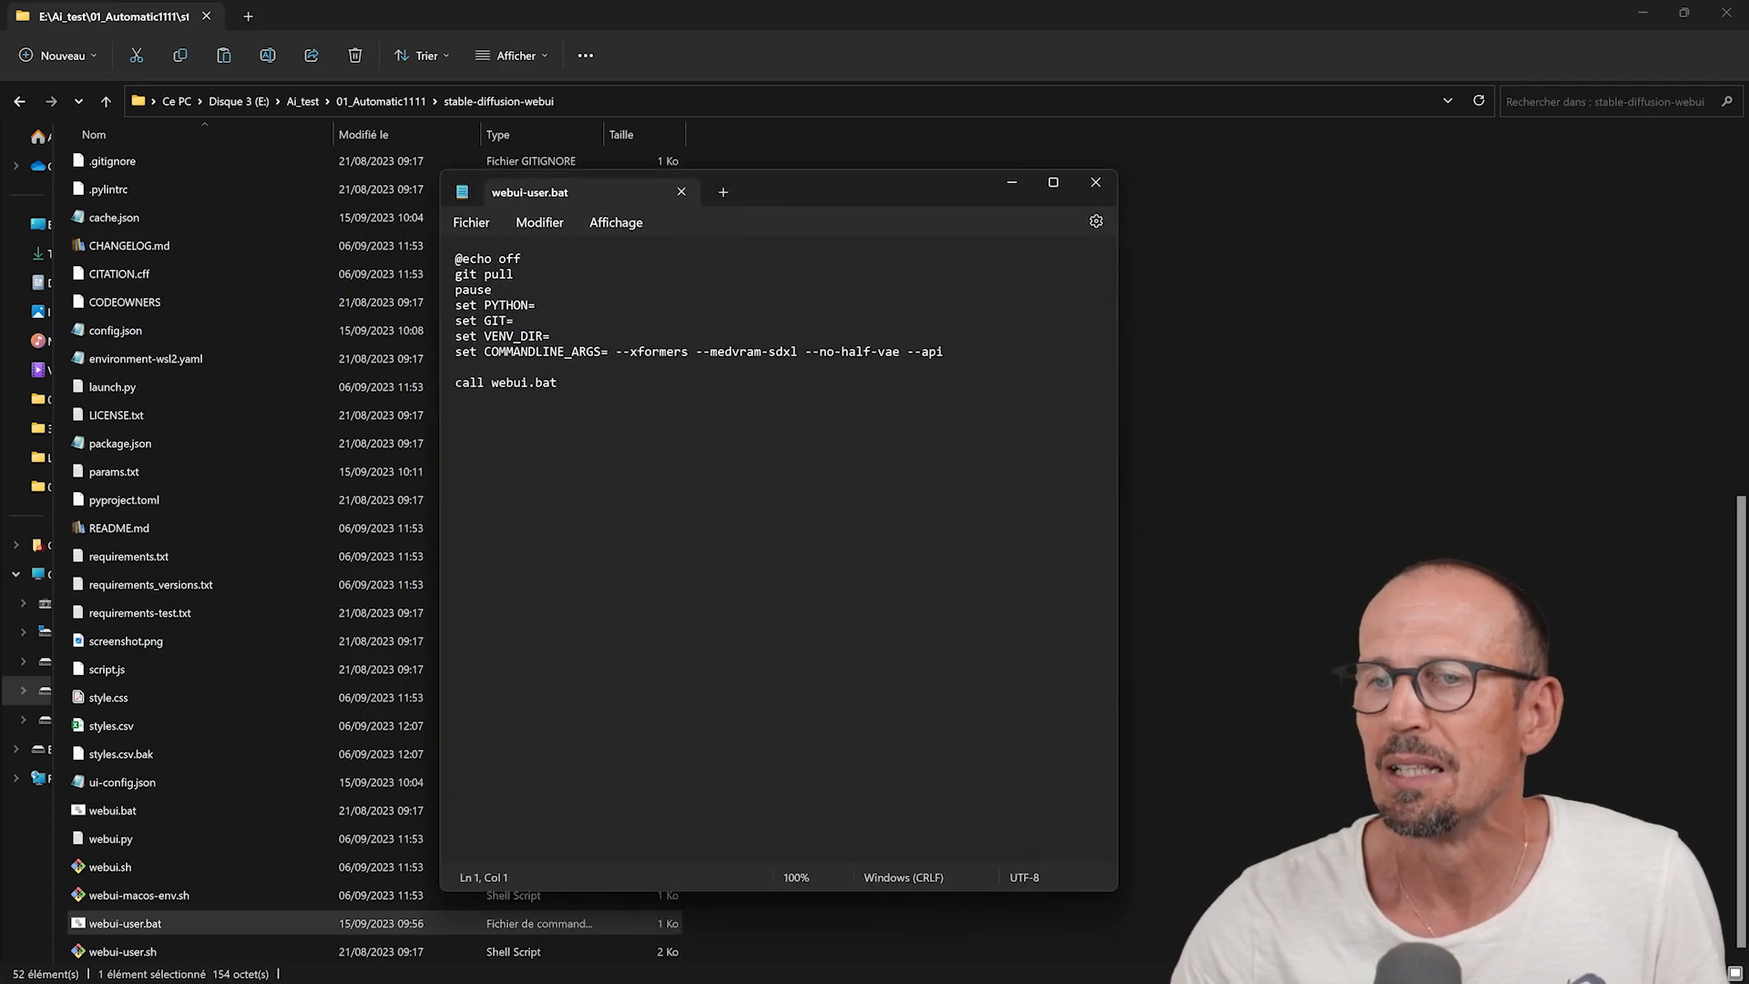
pyautogui.moveTo(514, 274); pyautogui.dragTo(454, 289)
pyautogui.click(509, 274)
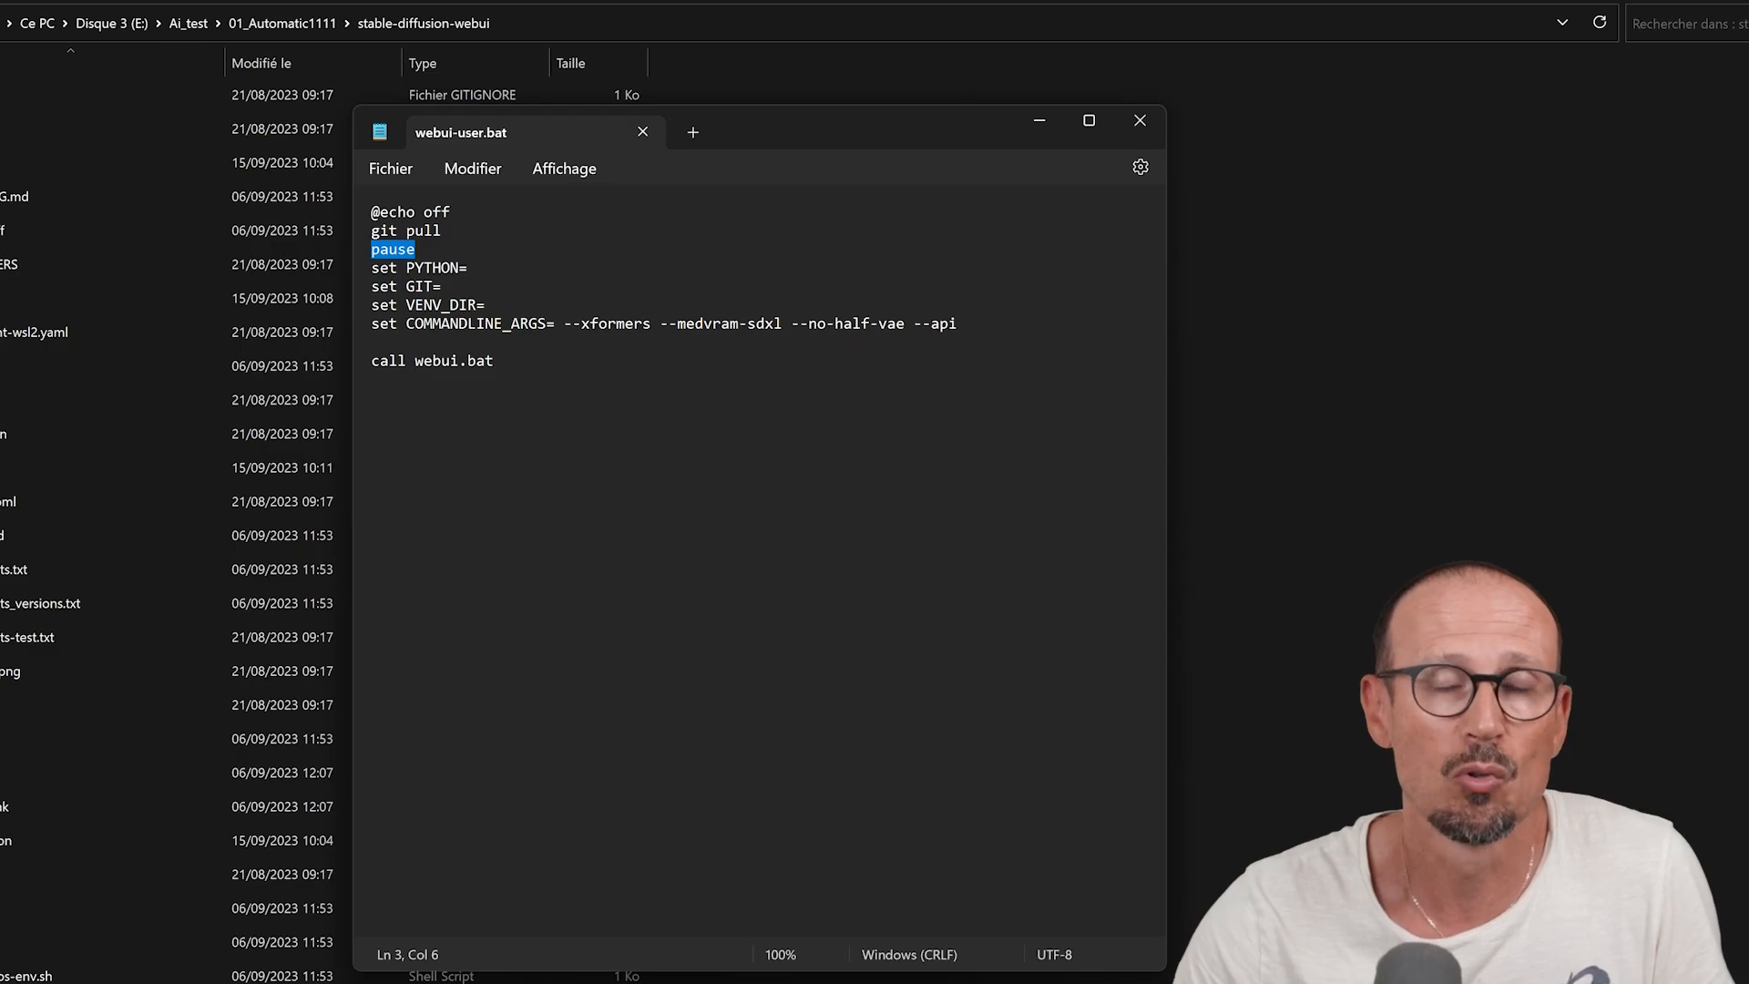
# Step: Switch to the Stable Diffusion web UI in the browser and examine the Refiner section's checkpoint and switch-at options on txt2img
pyautogui.click(1551, 1)
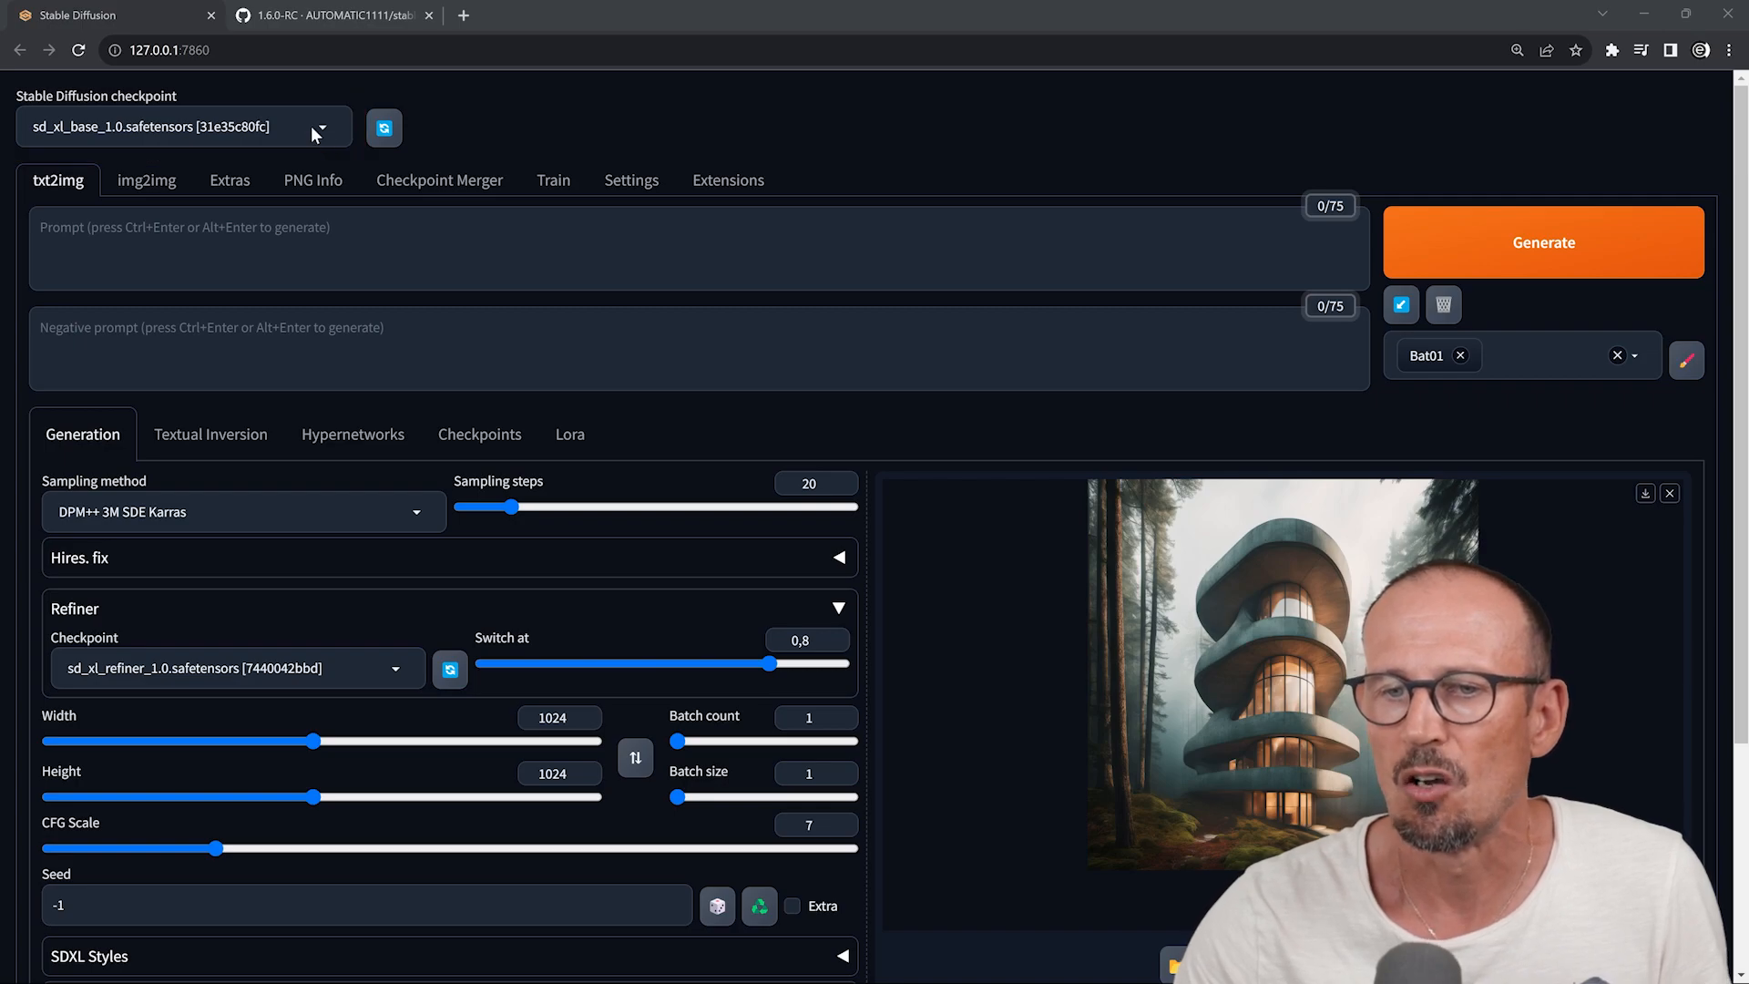
pyautogui.scroll(-2, 309, 562)
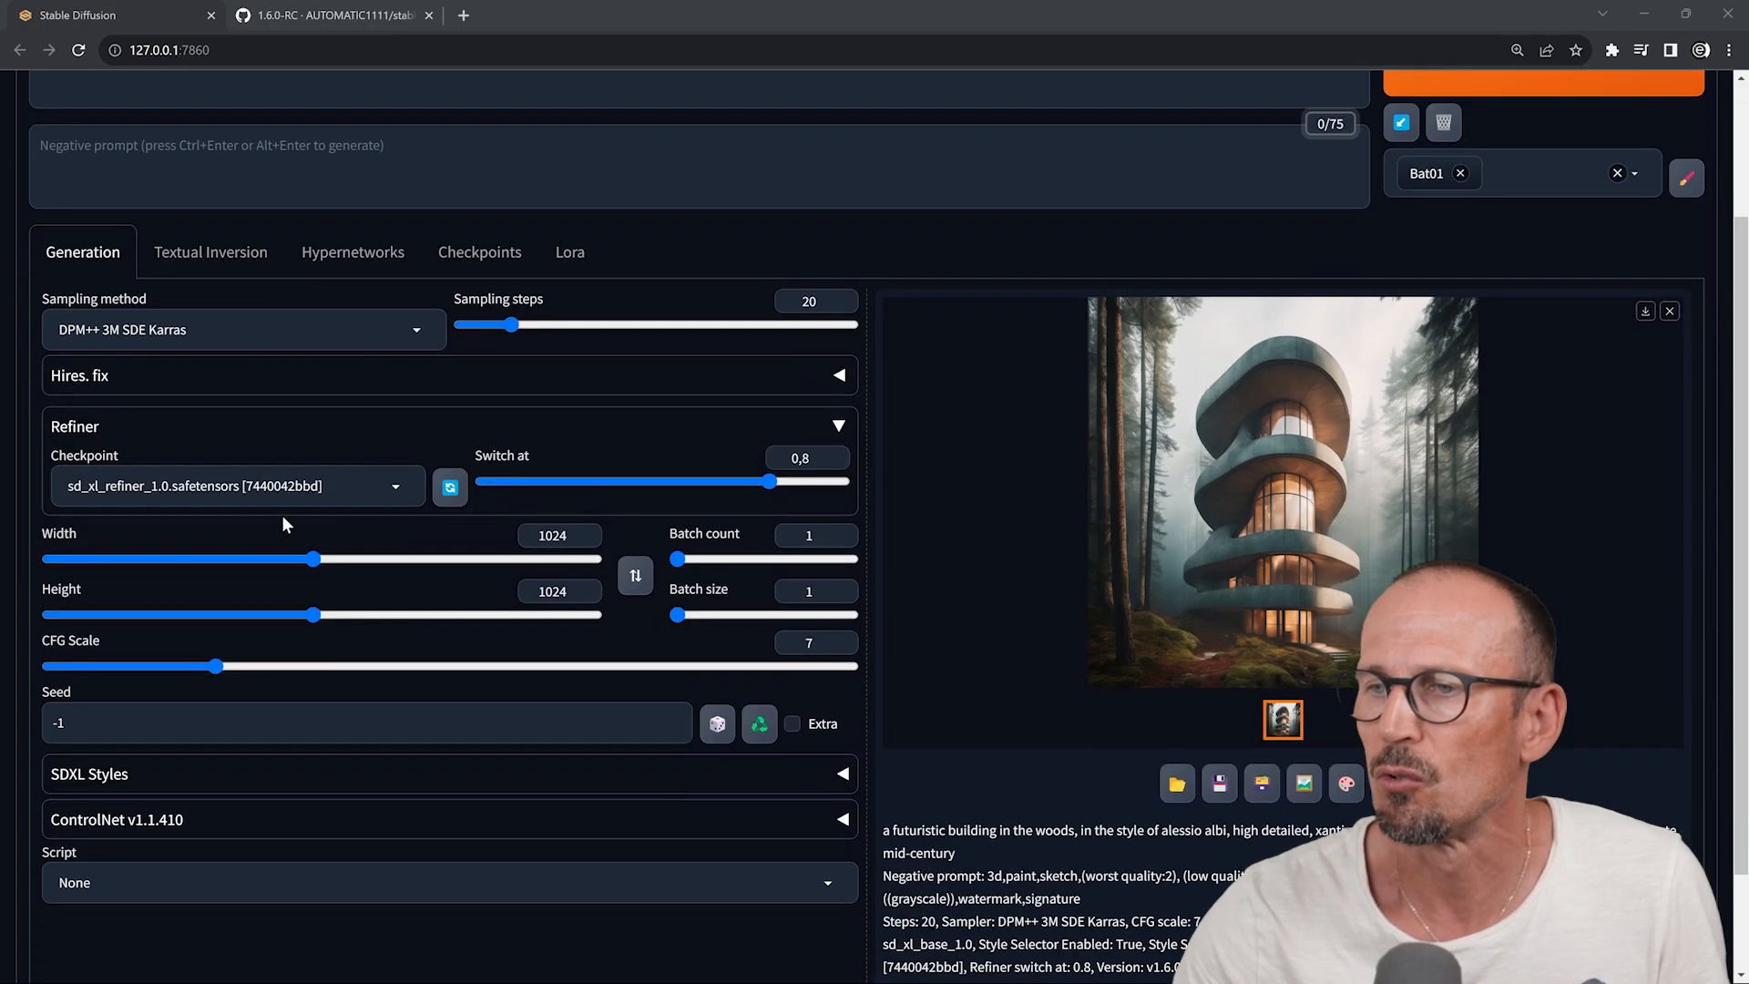
pyautogui.click(576, 436)
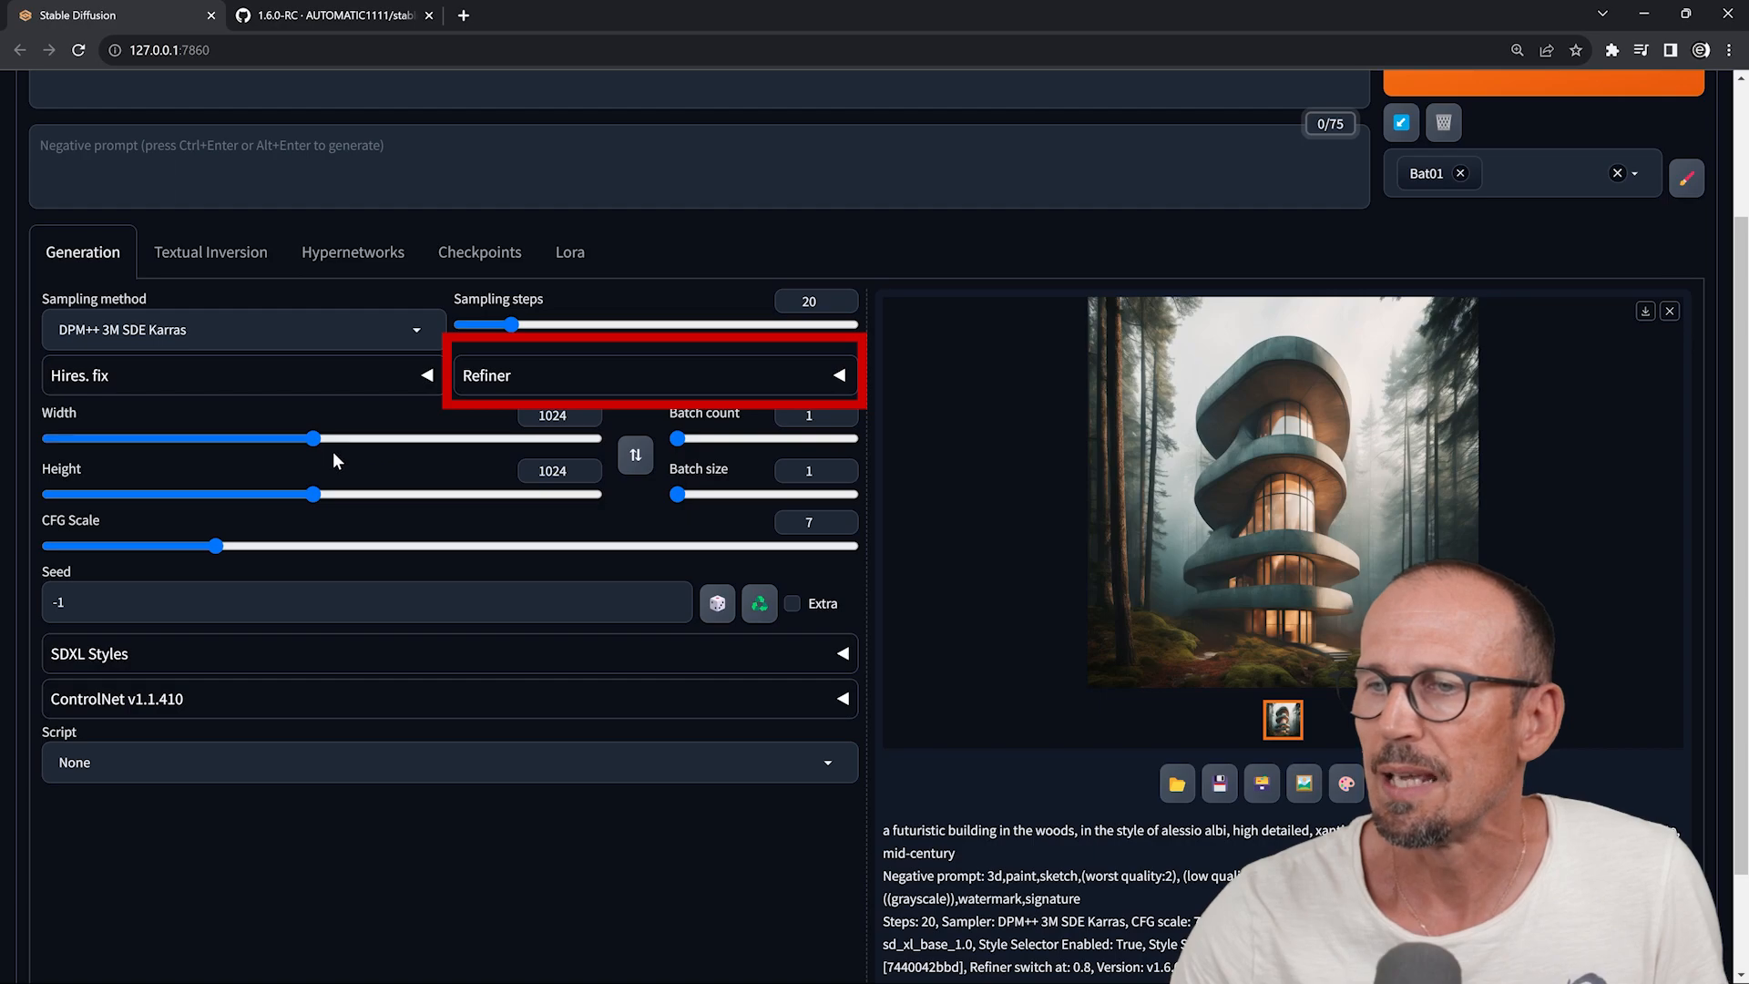
pyautogui.click(838, 381)
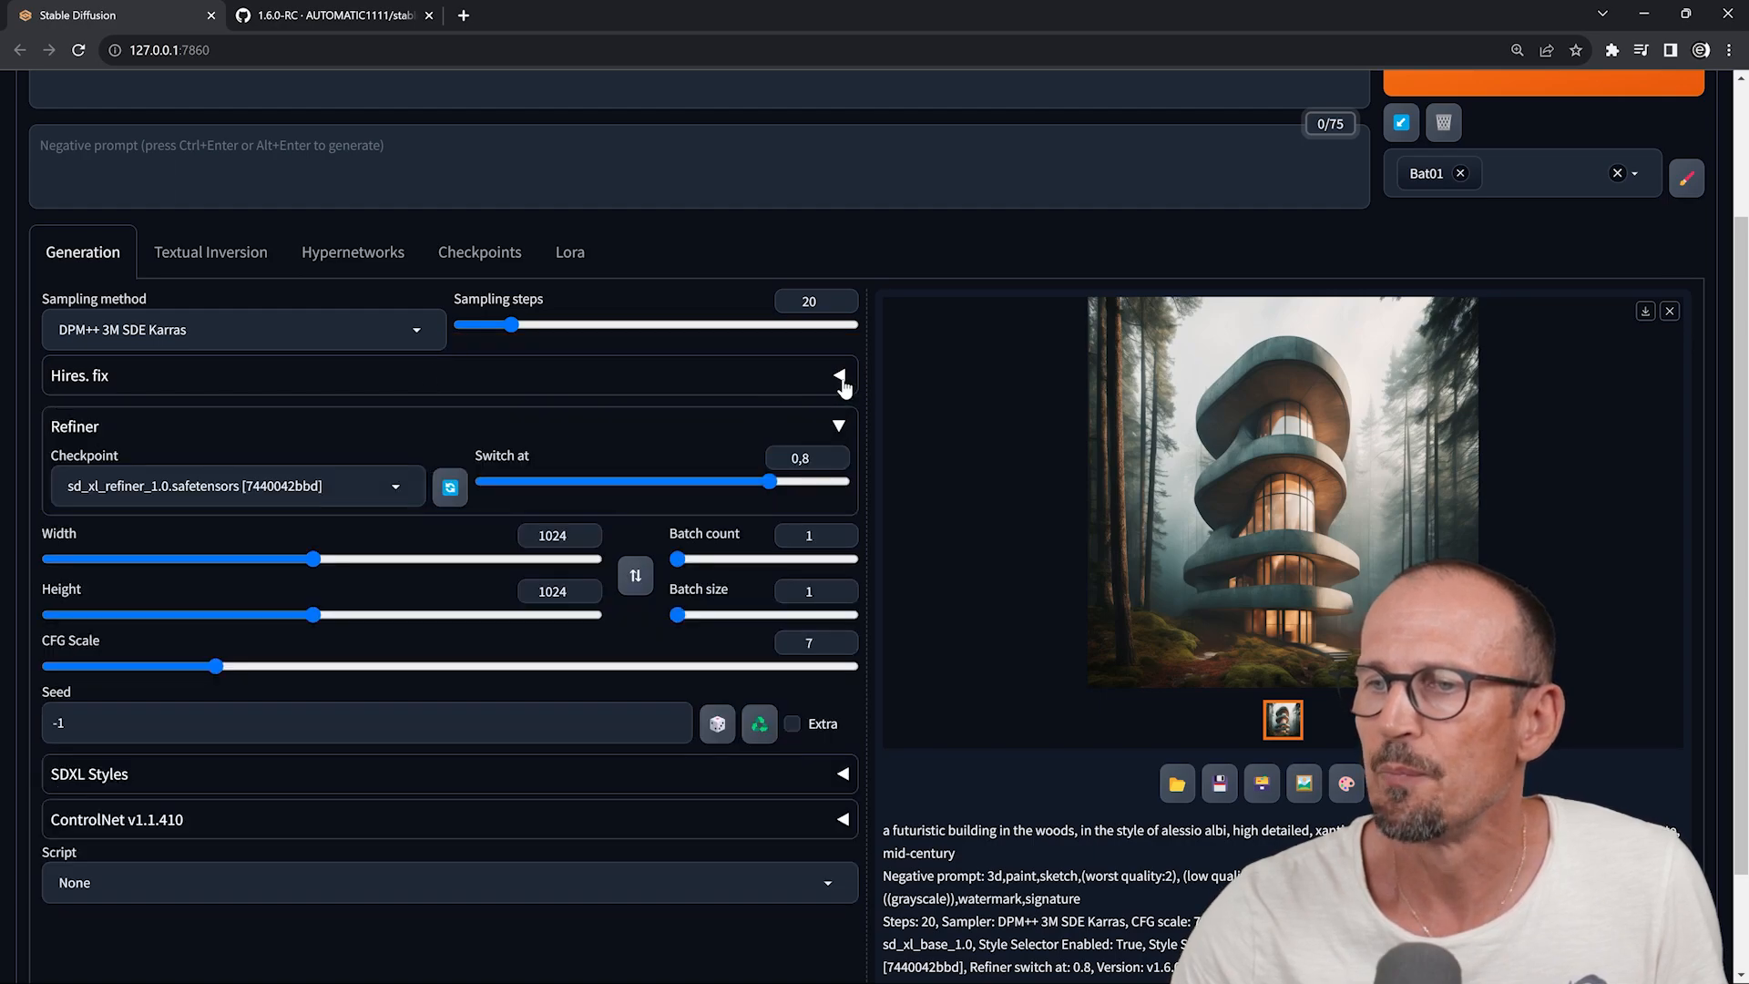
pyautogui.click(839, 426)
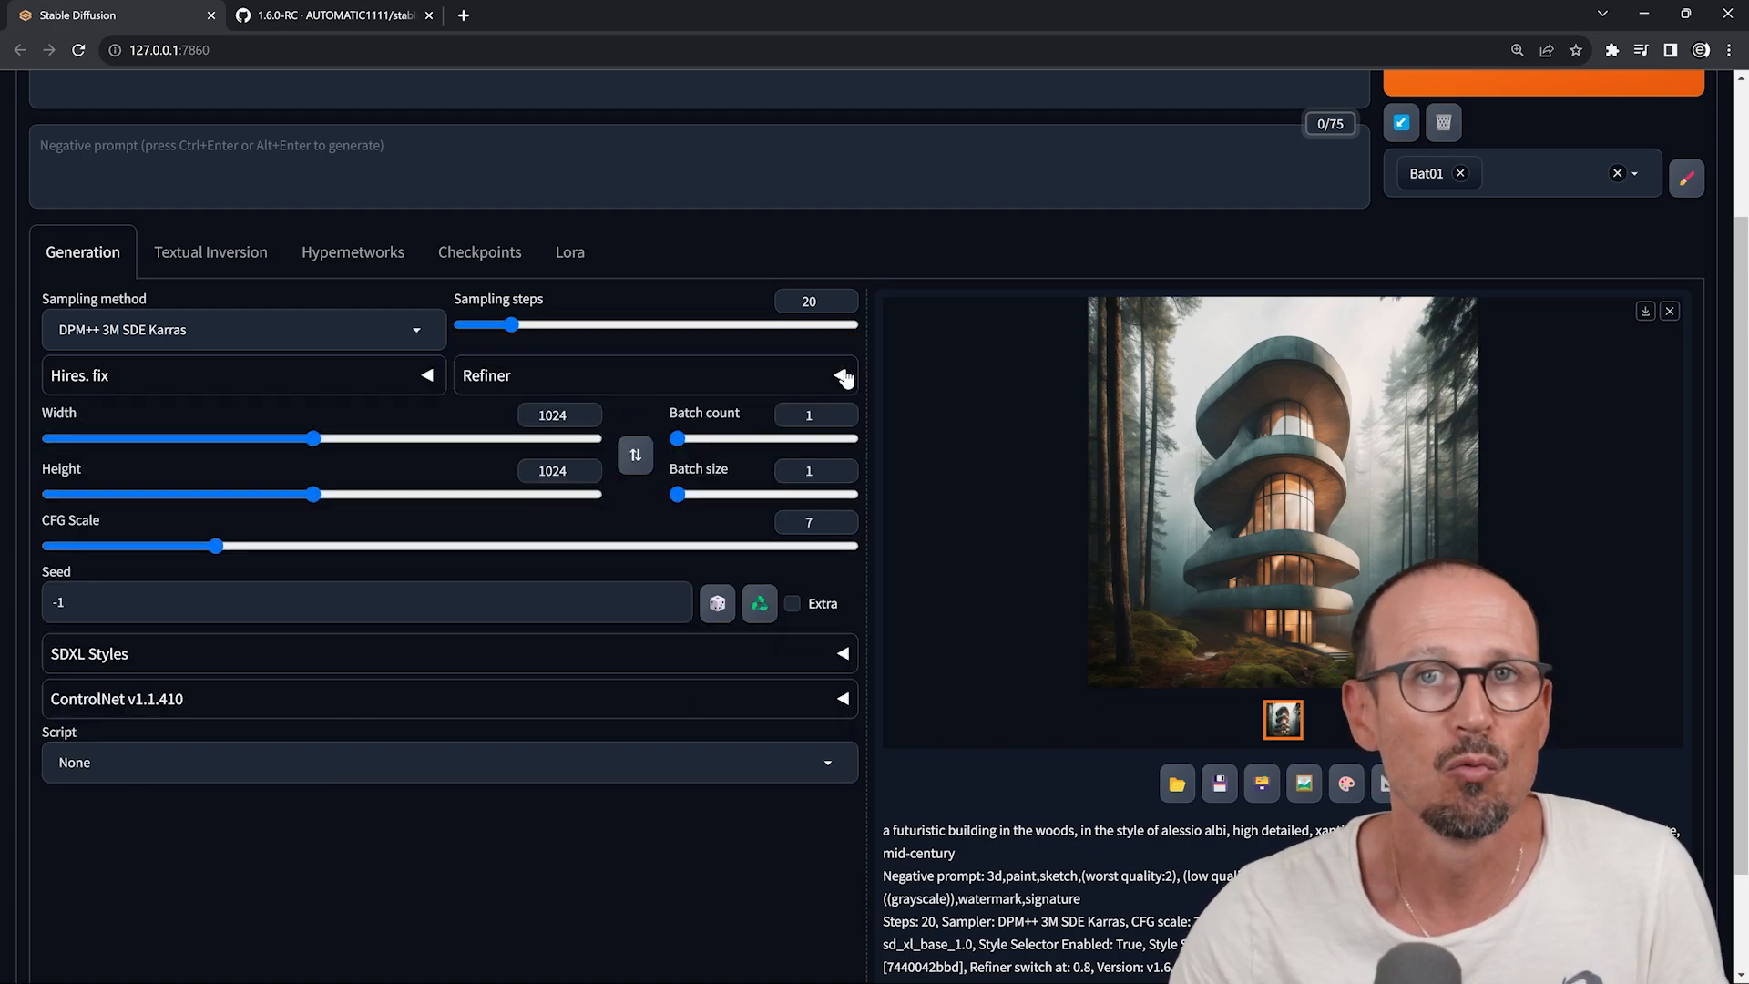
pyautogui.click(838, 376)
pyautogui.moveTo(719, 492)
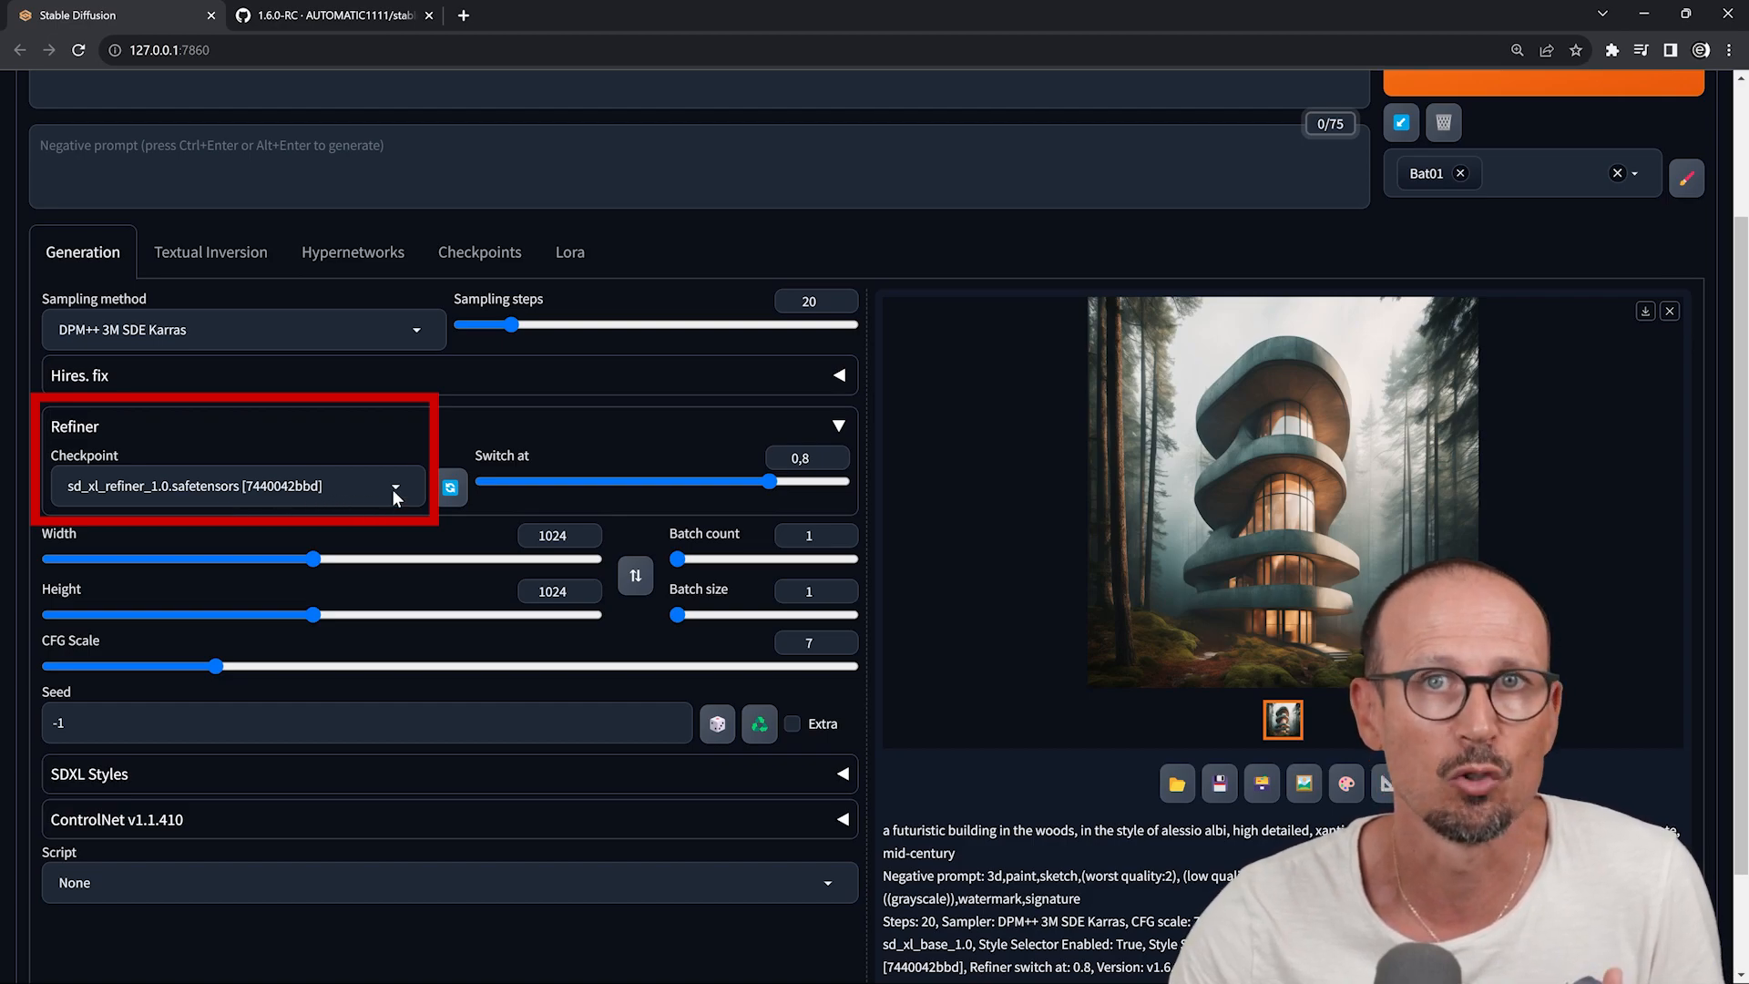
pyautogui.moveTo(391, 489)
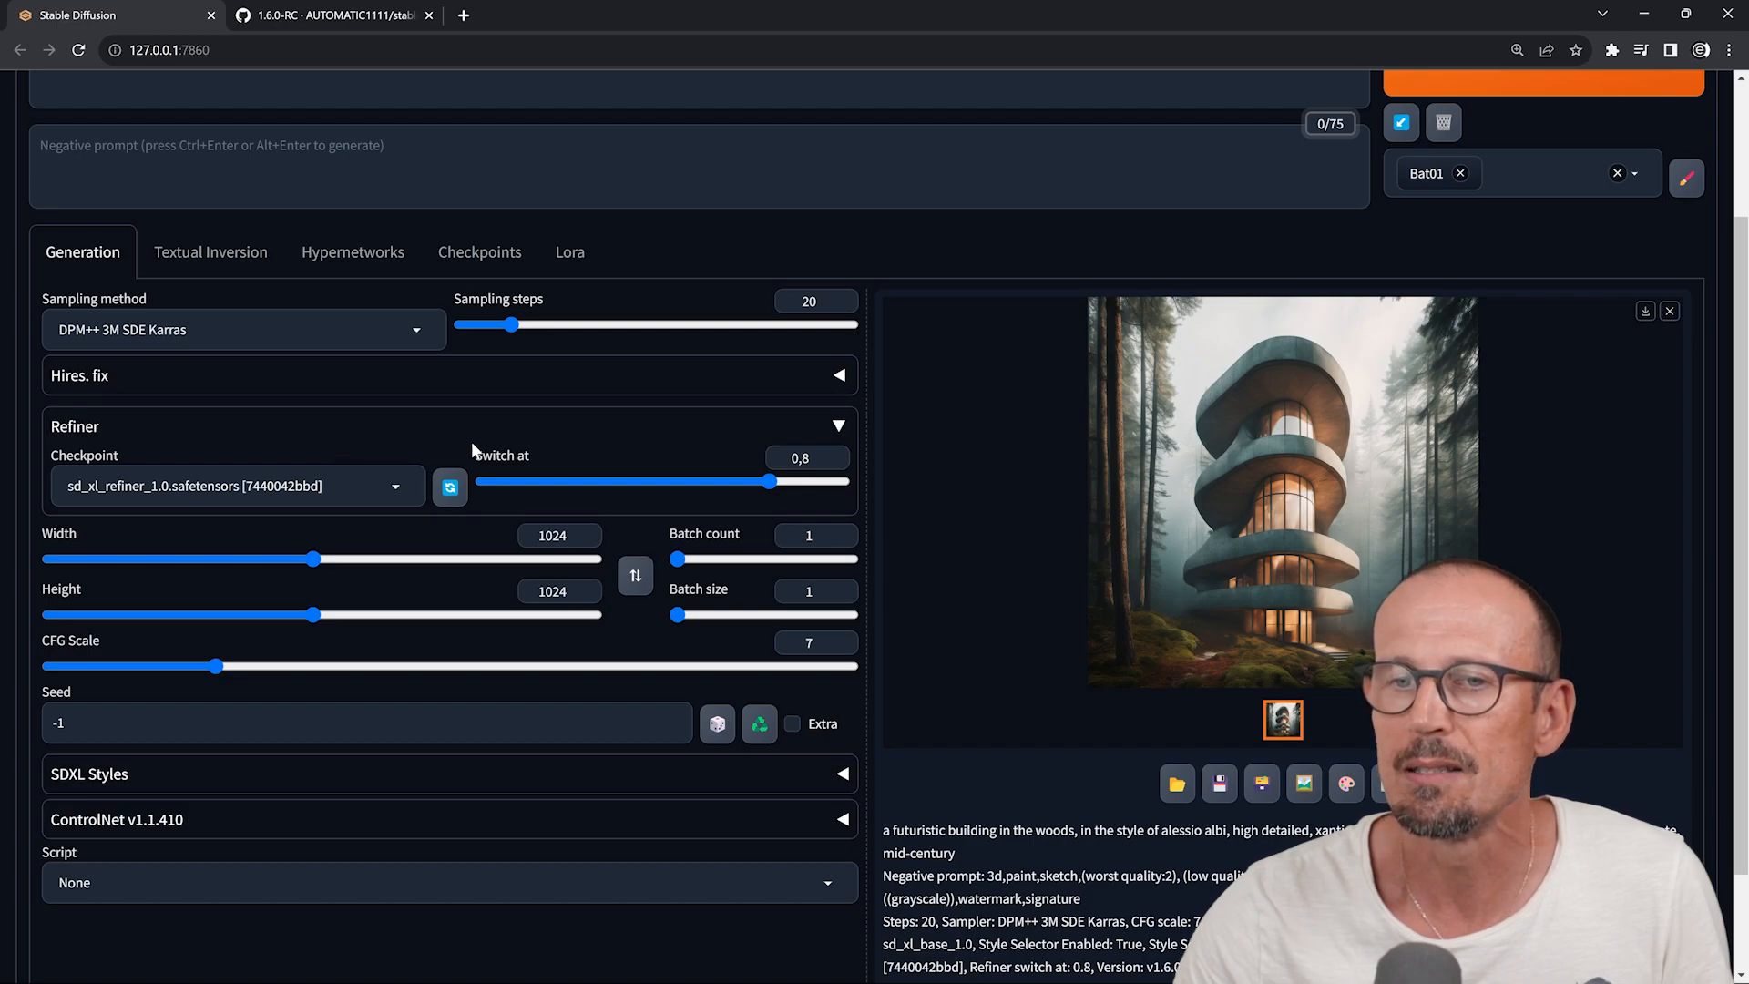
pyautogui.click(840, 430)
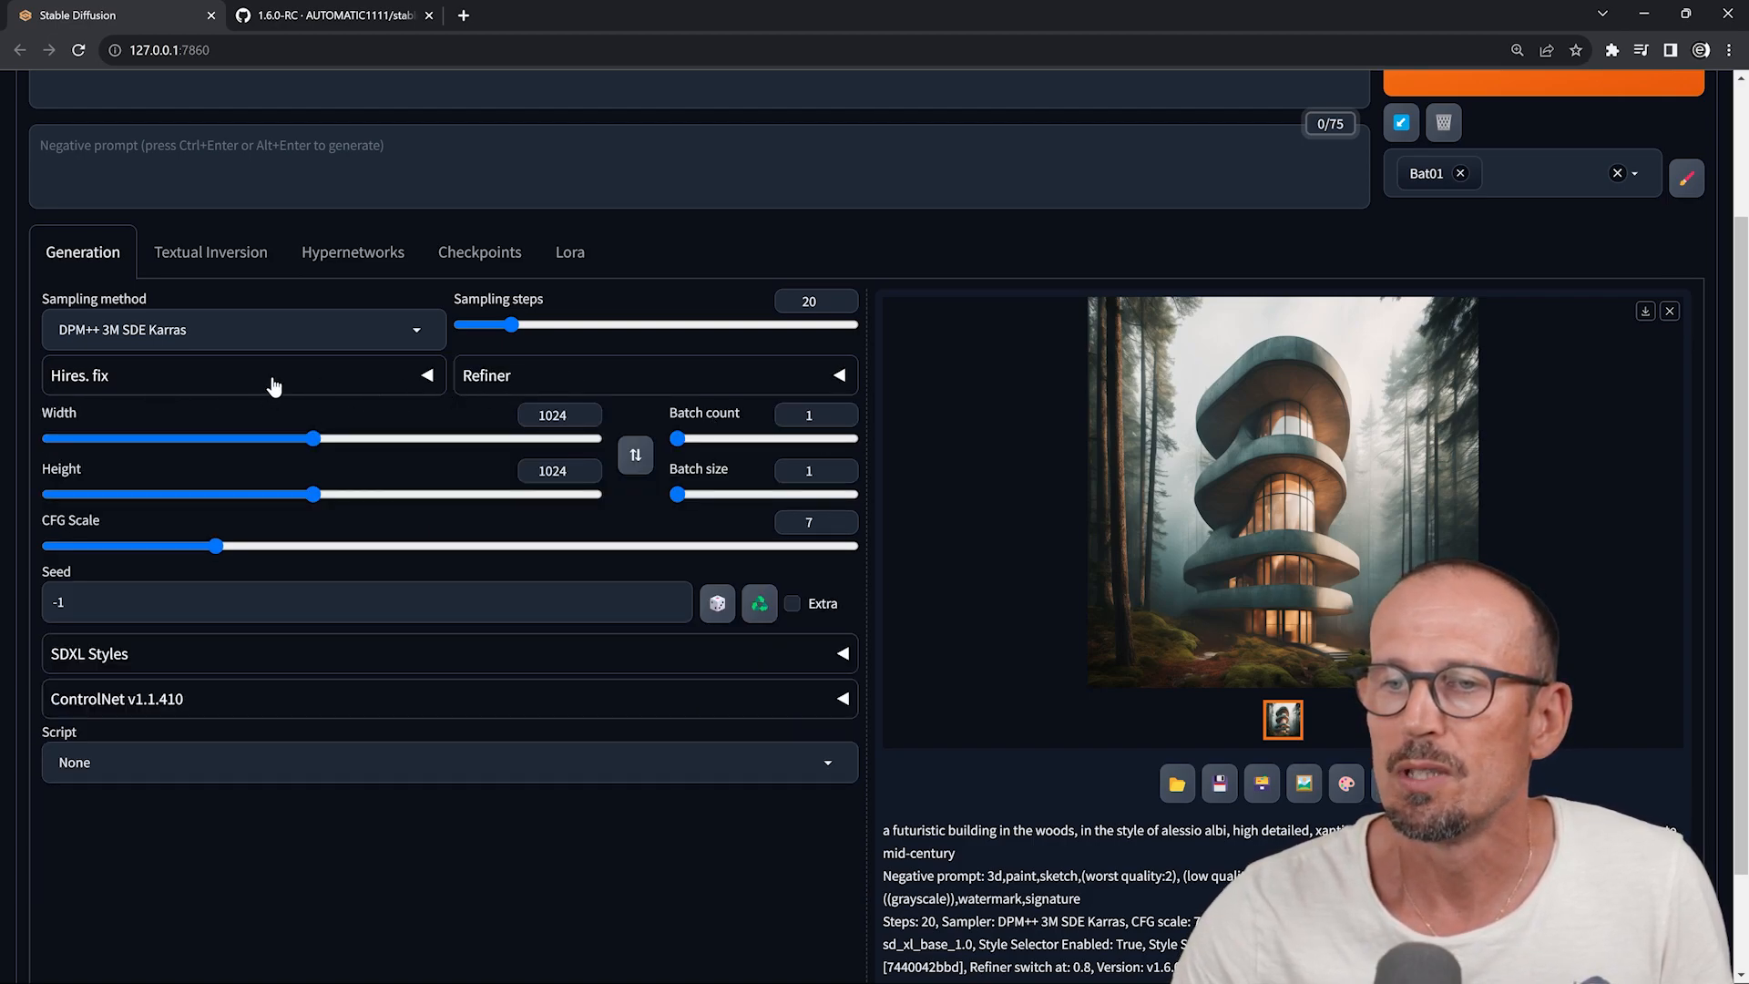
# Step: Expand the Hires. fix section and examine its available upscalers
pyautogui.click(428, 384)
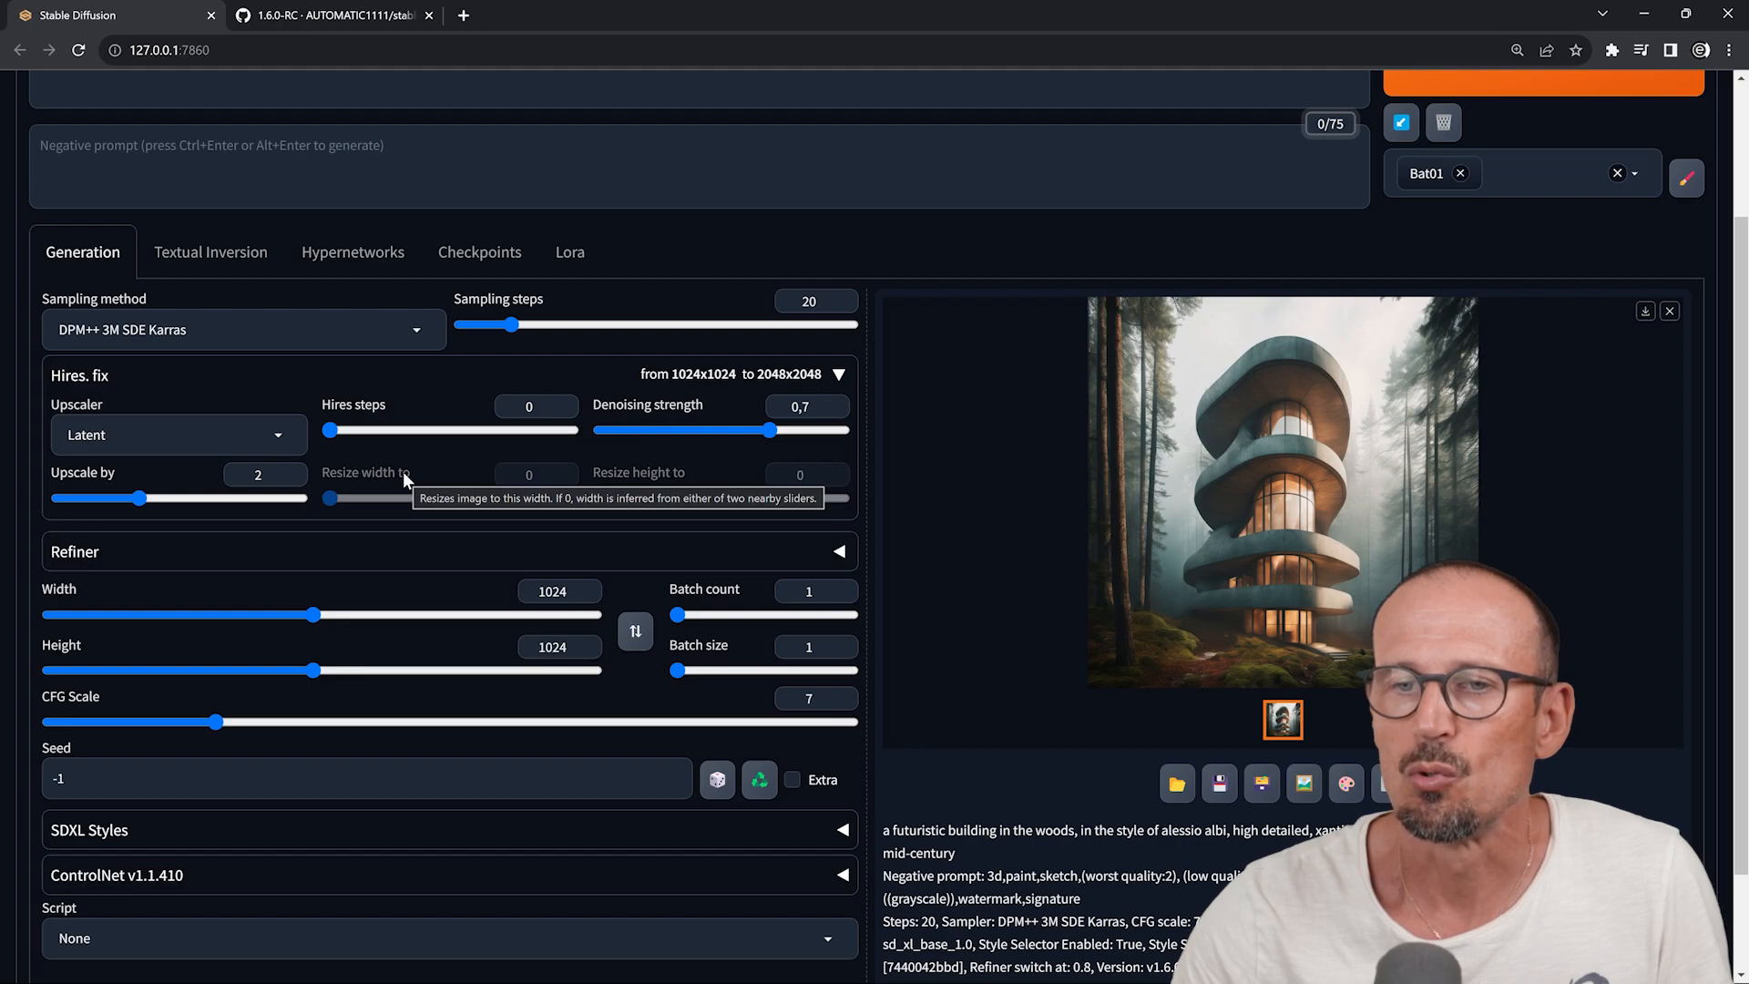
pyautogui.click(278, 436)
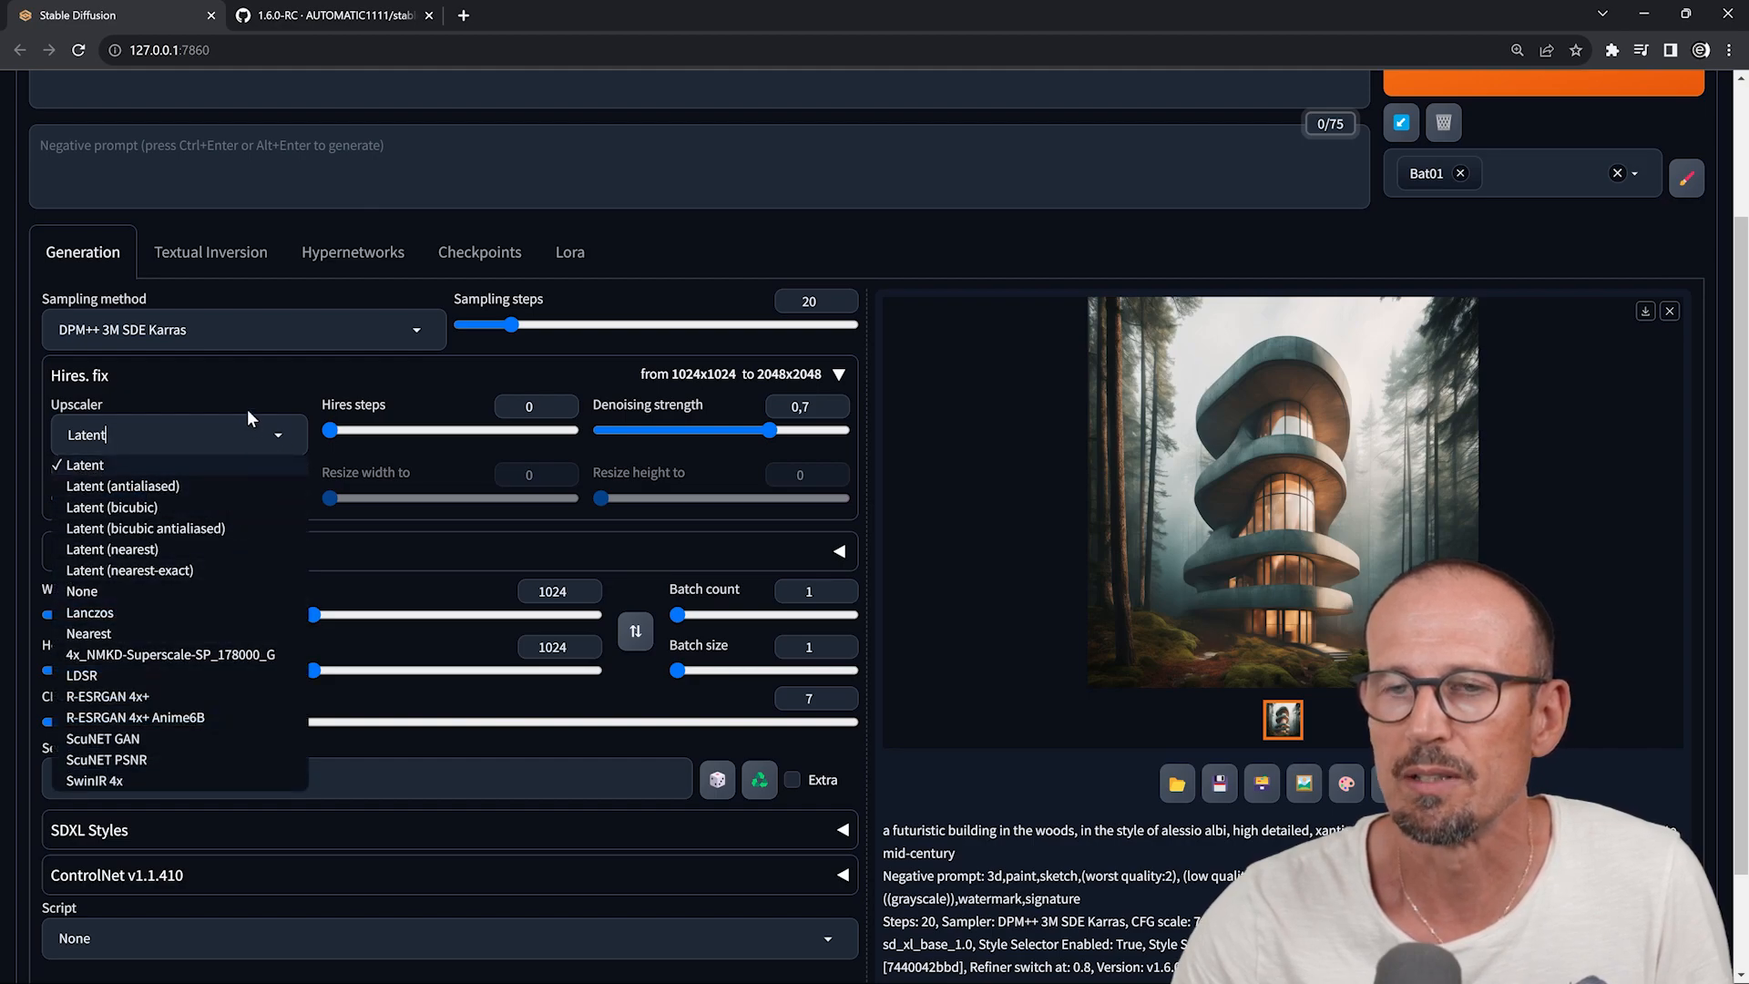
pyautogui.click(242, 386)
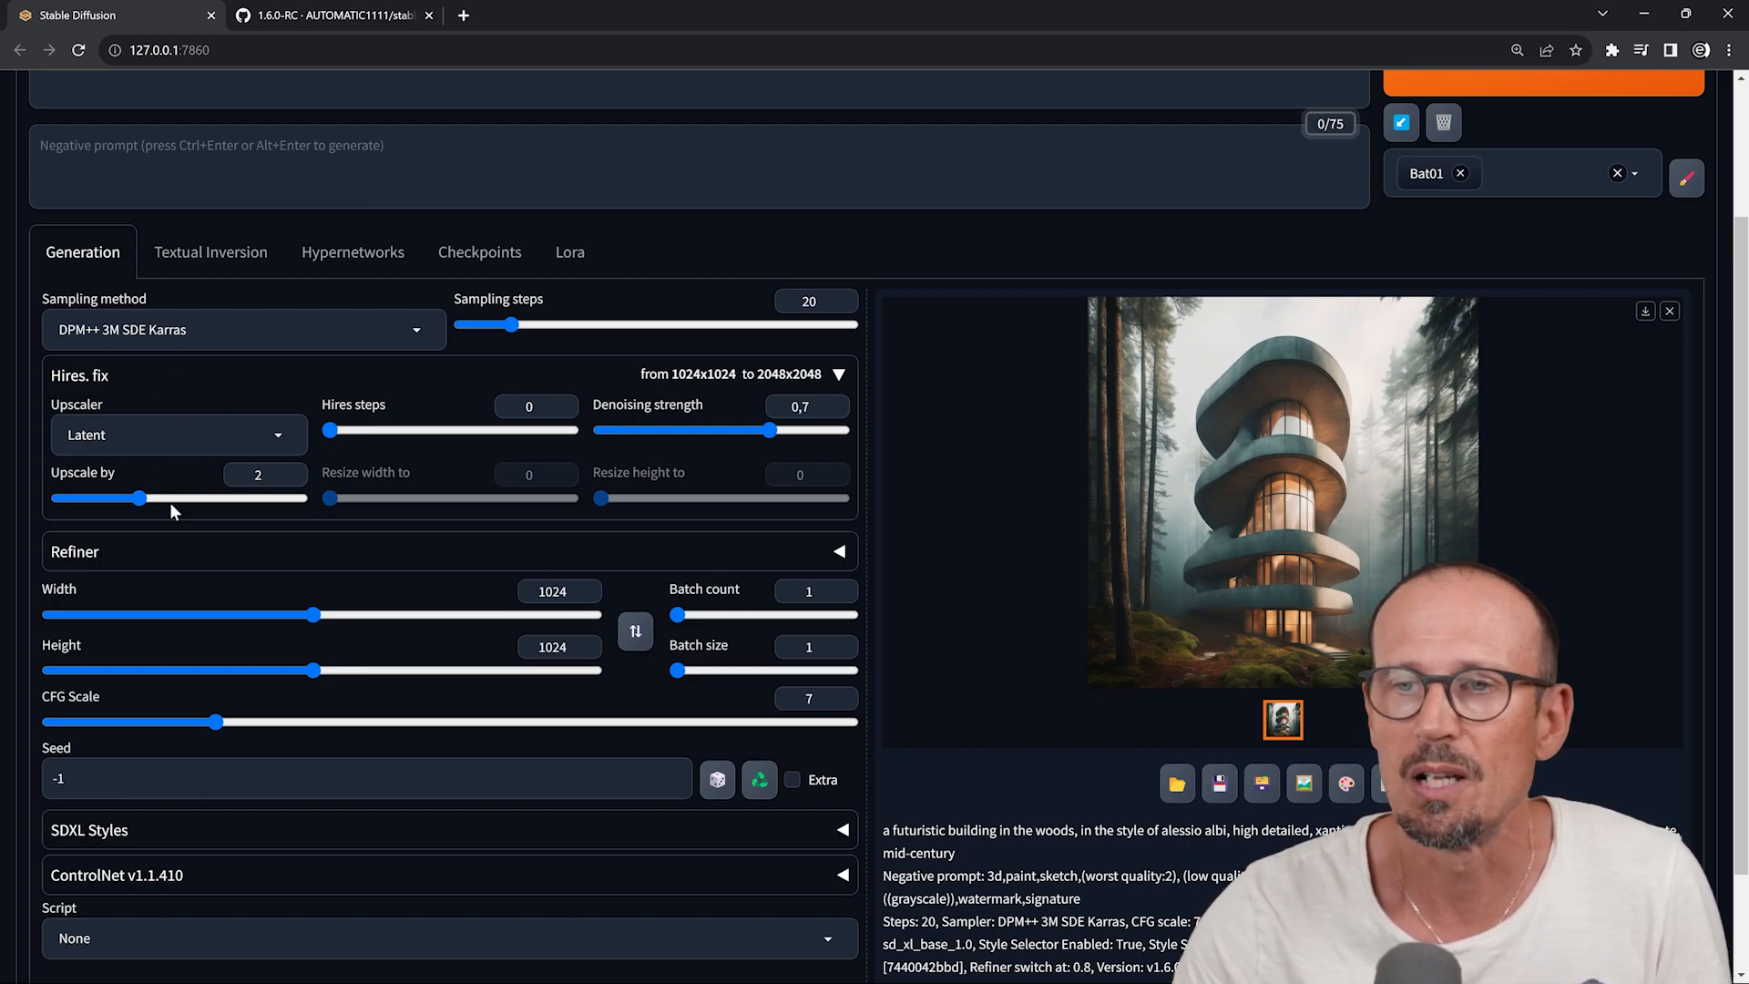
# Step: Enable "Hires fix: show hires checkpoint and sampler selection" in the User interface settings
pyautogui.scroll(2, 170, 501)
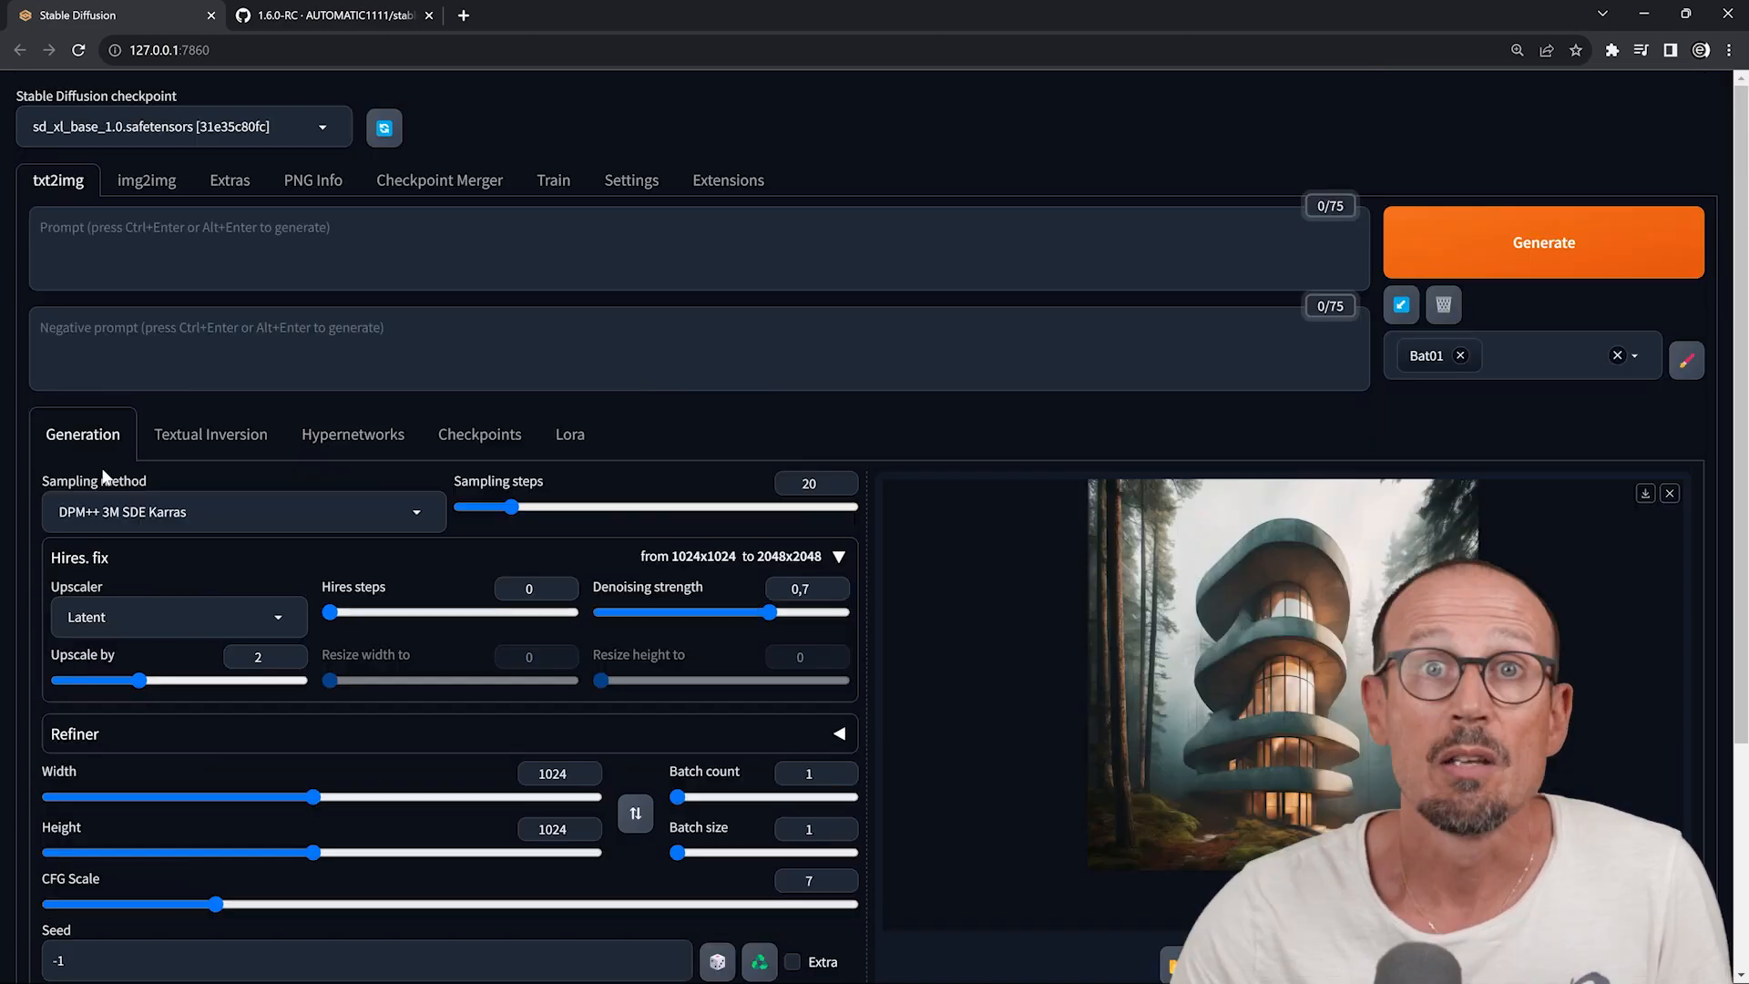
pyautogui.click(631, 180)
pyautogui.scroll(-2, 105, 521)
pyautogui.click(91, 702)
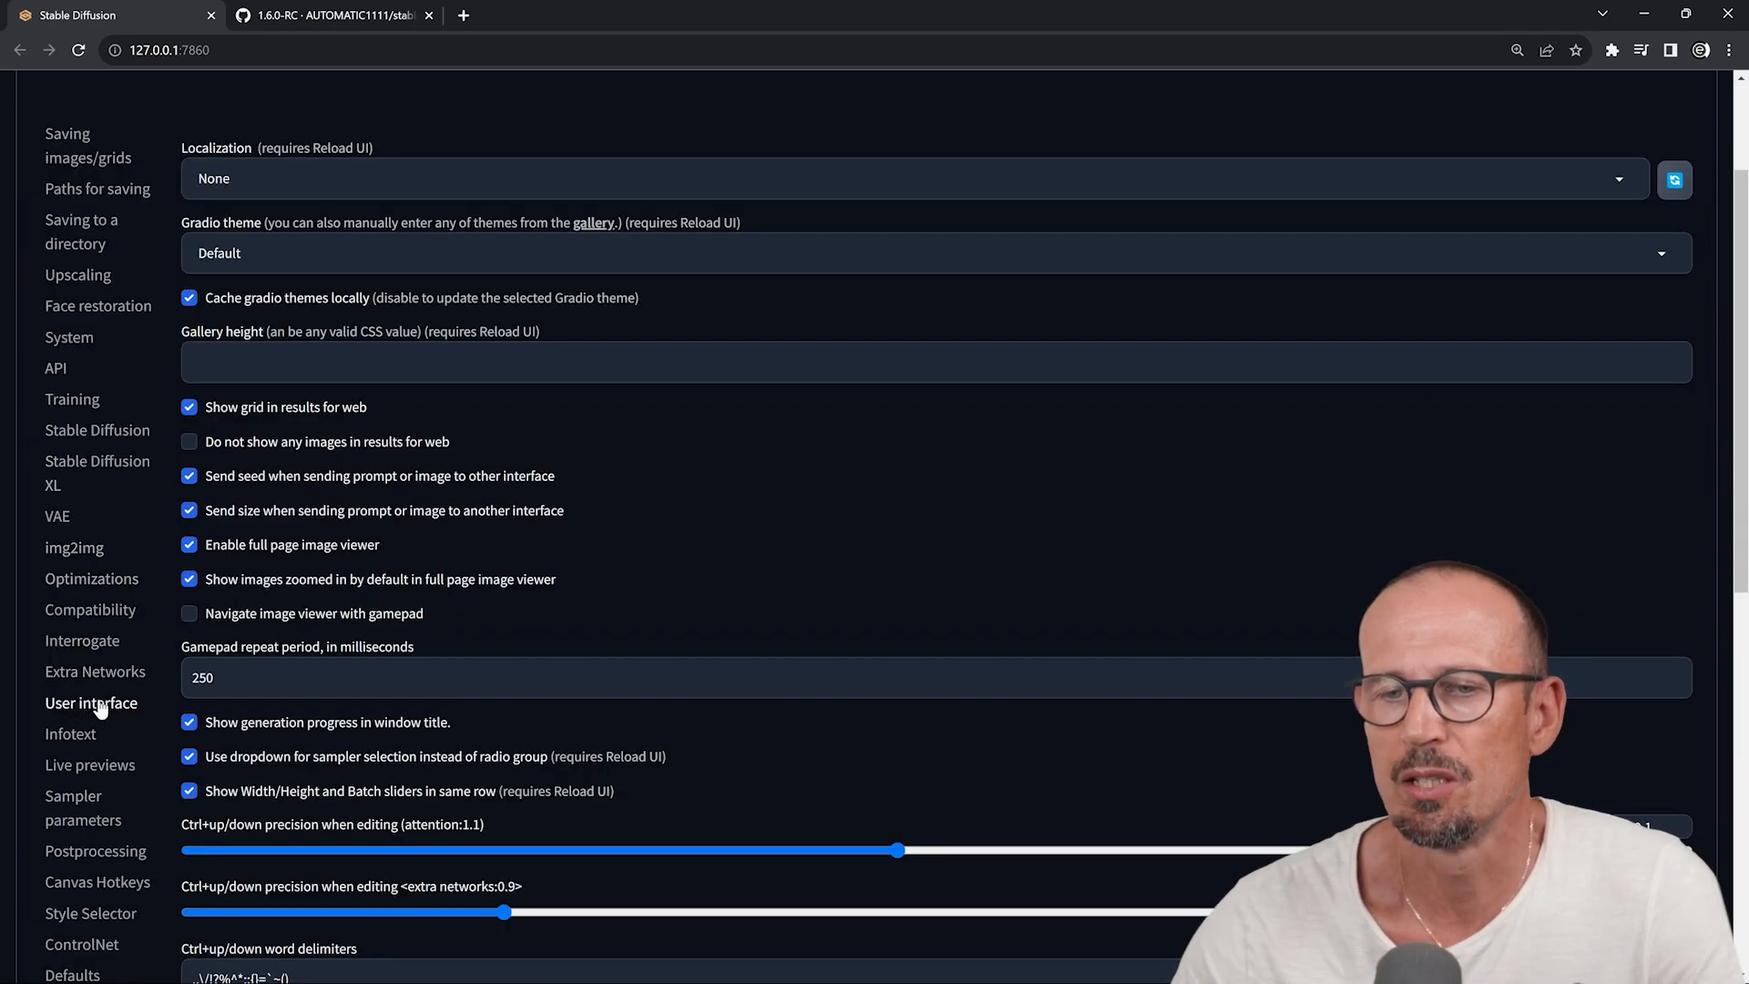
pyautogui.scroll(-3, 266, 652)
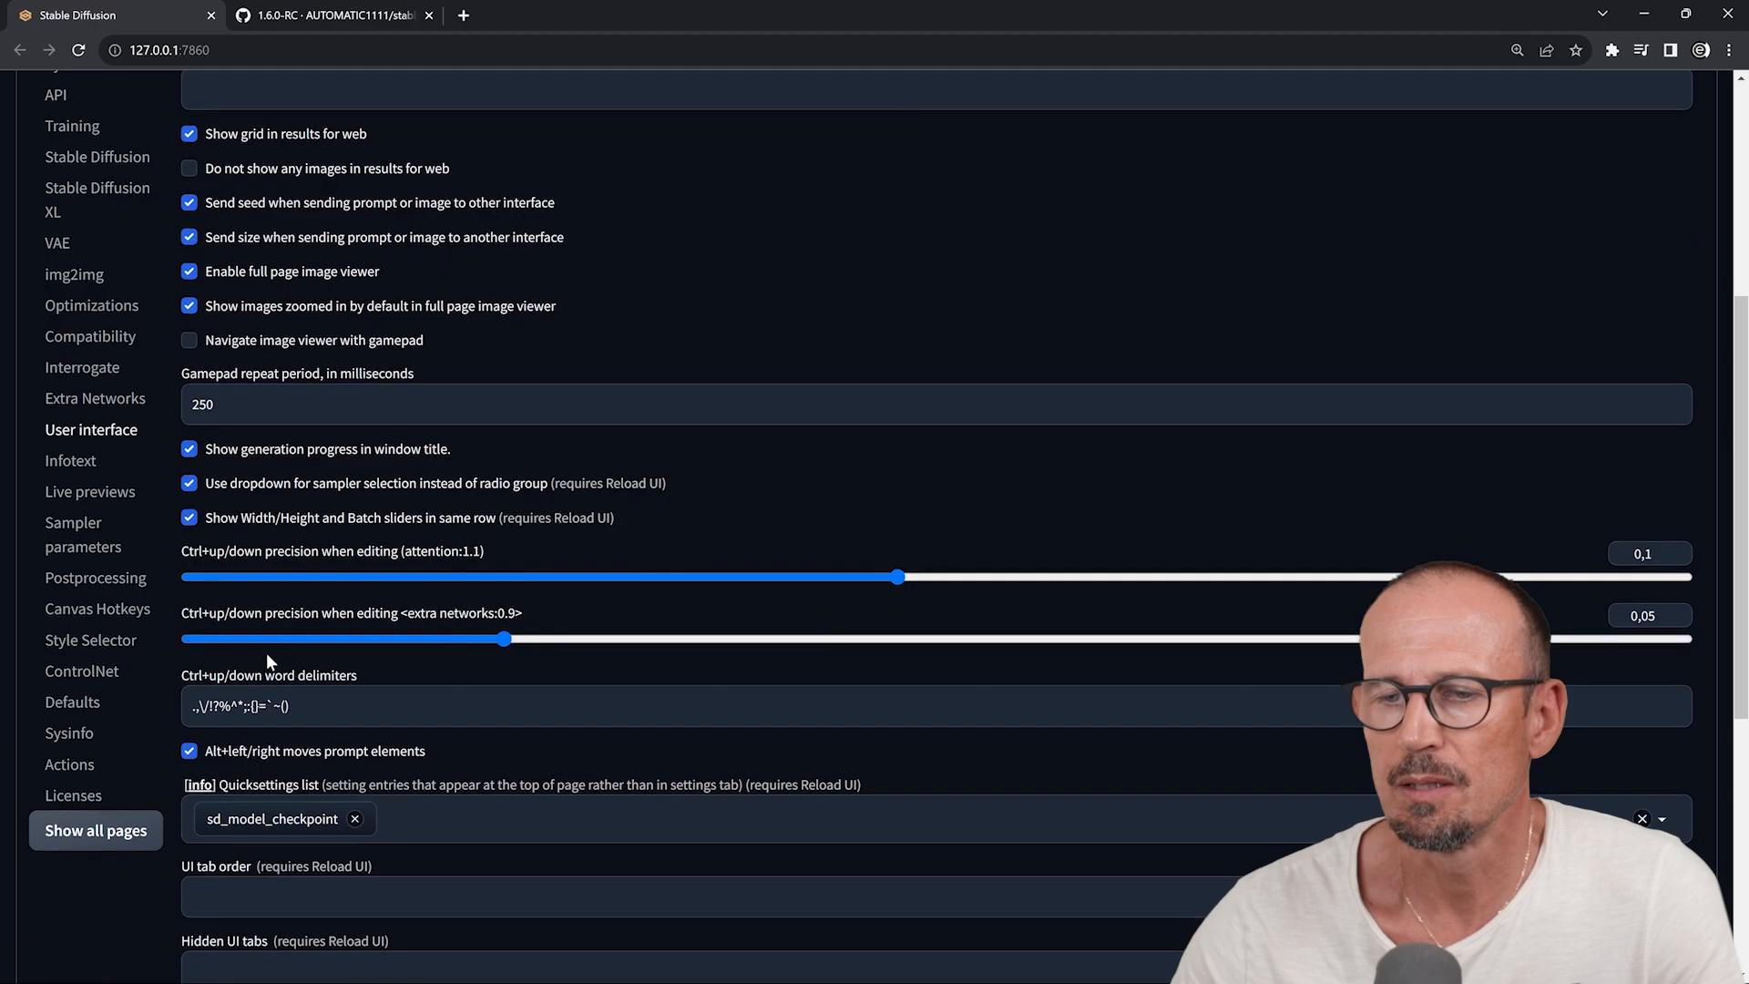
pyautogui.scroll(-2, 300, 643)
pyautogui.scroll(-3, 308, 642)
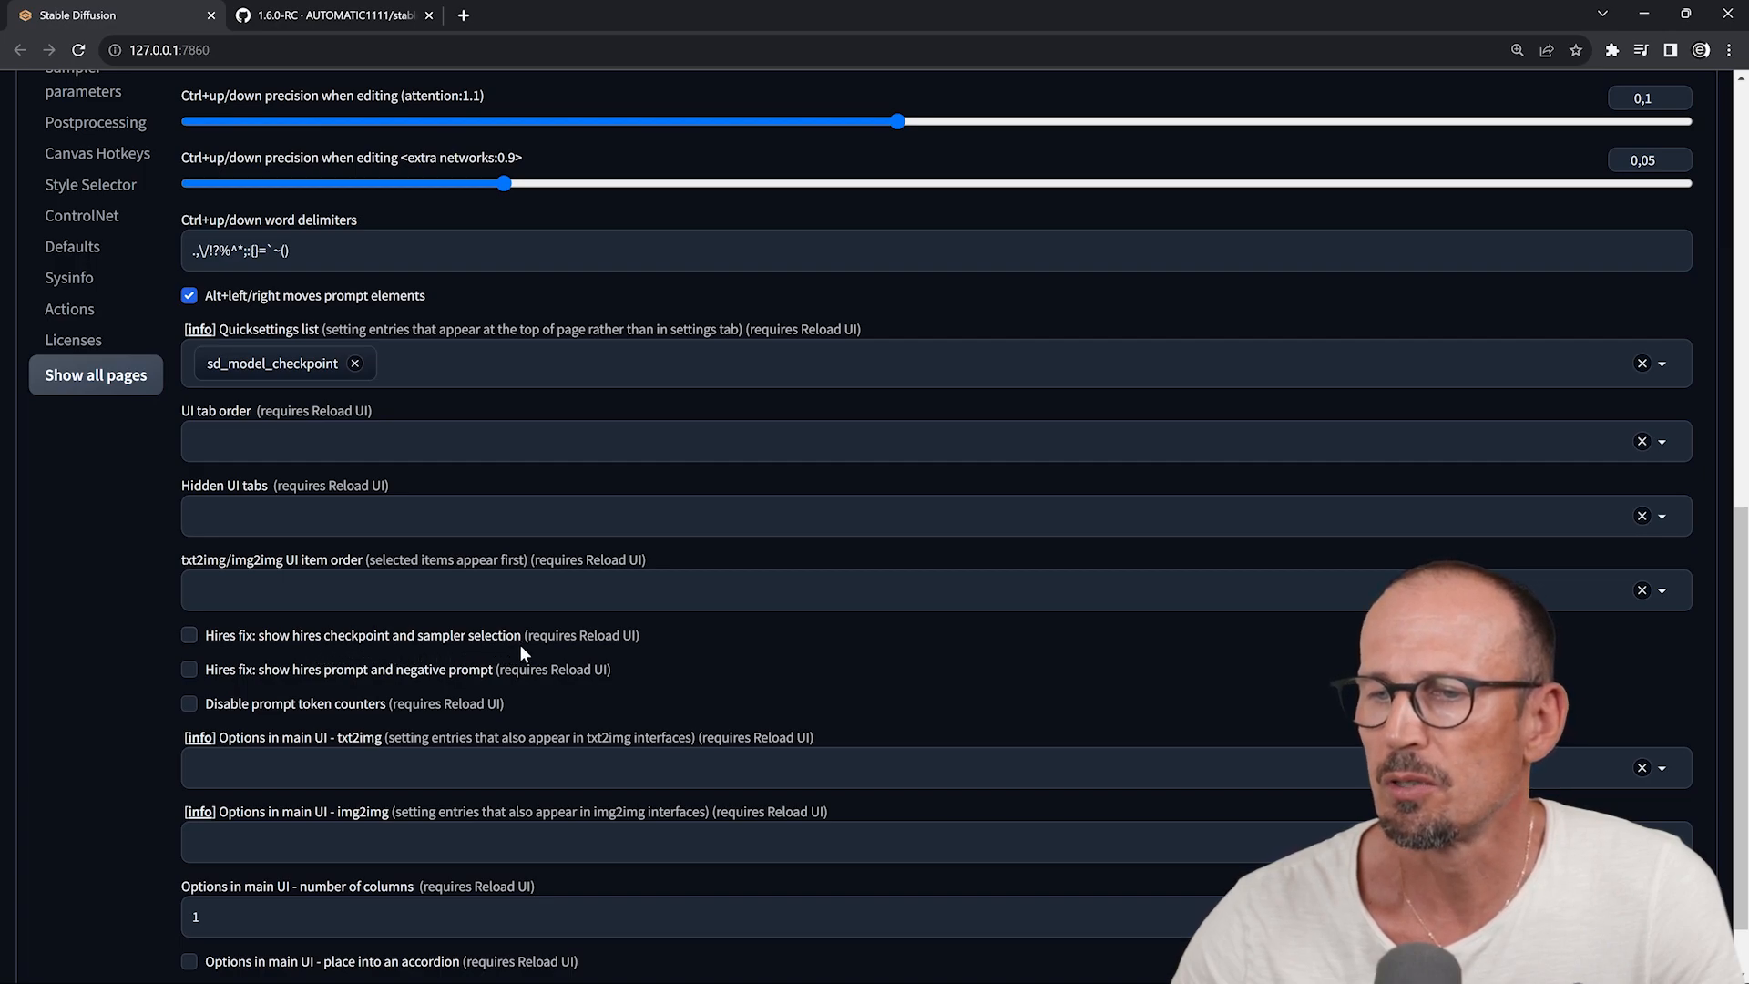
pyautogui.click(189, 634)
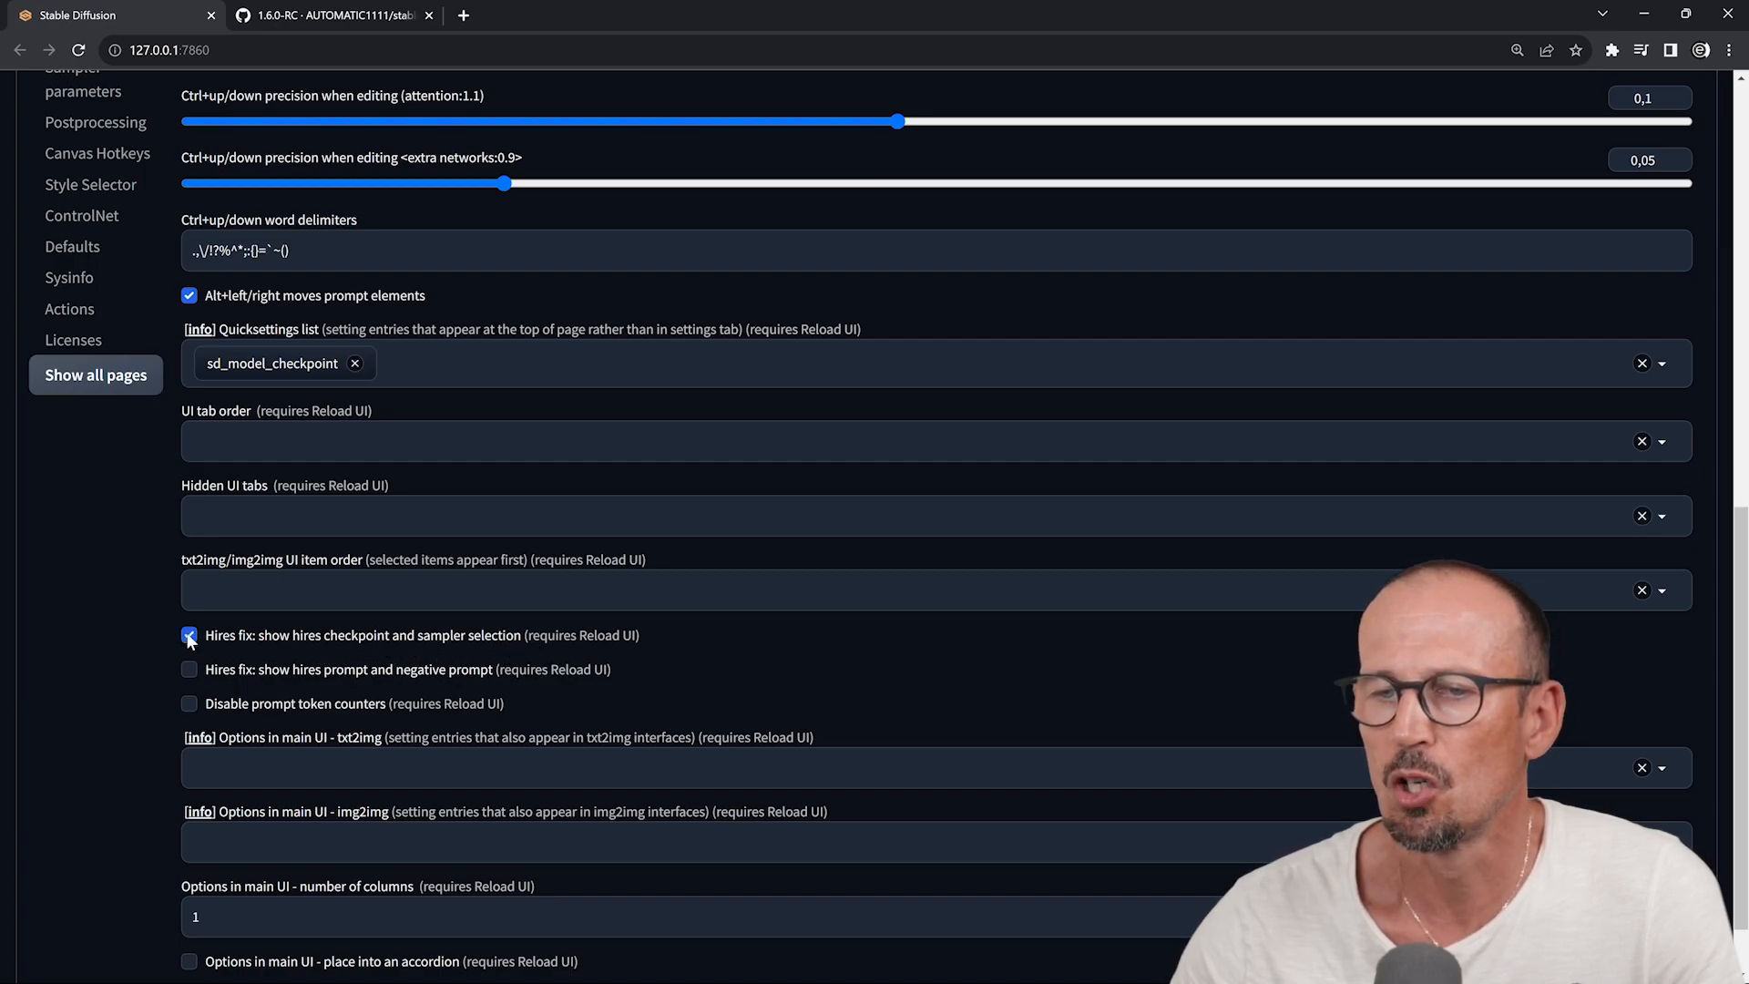
pyautogui.moveTo(639, 637); pyautogui.dragTo(579, 637)
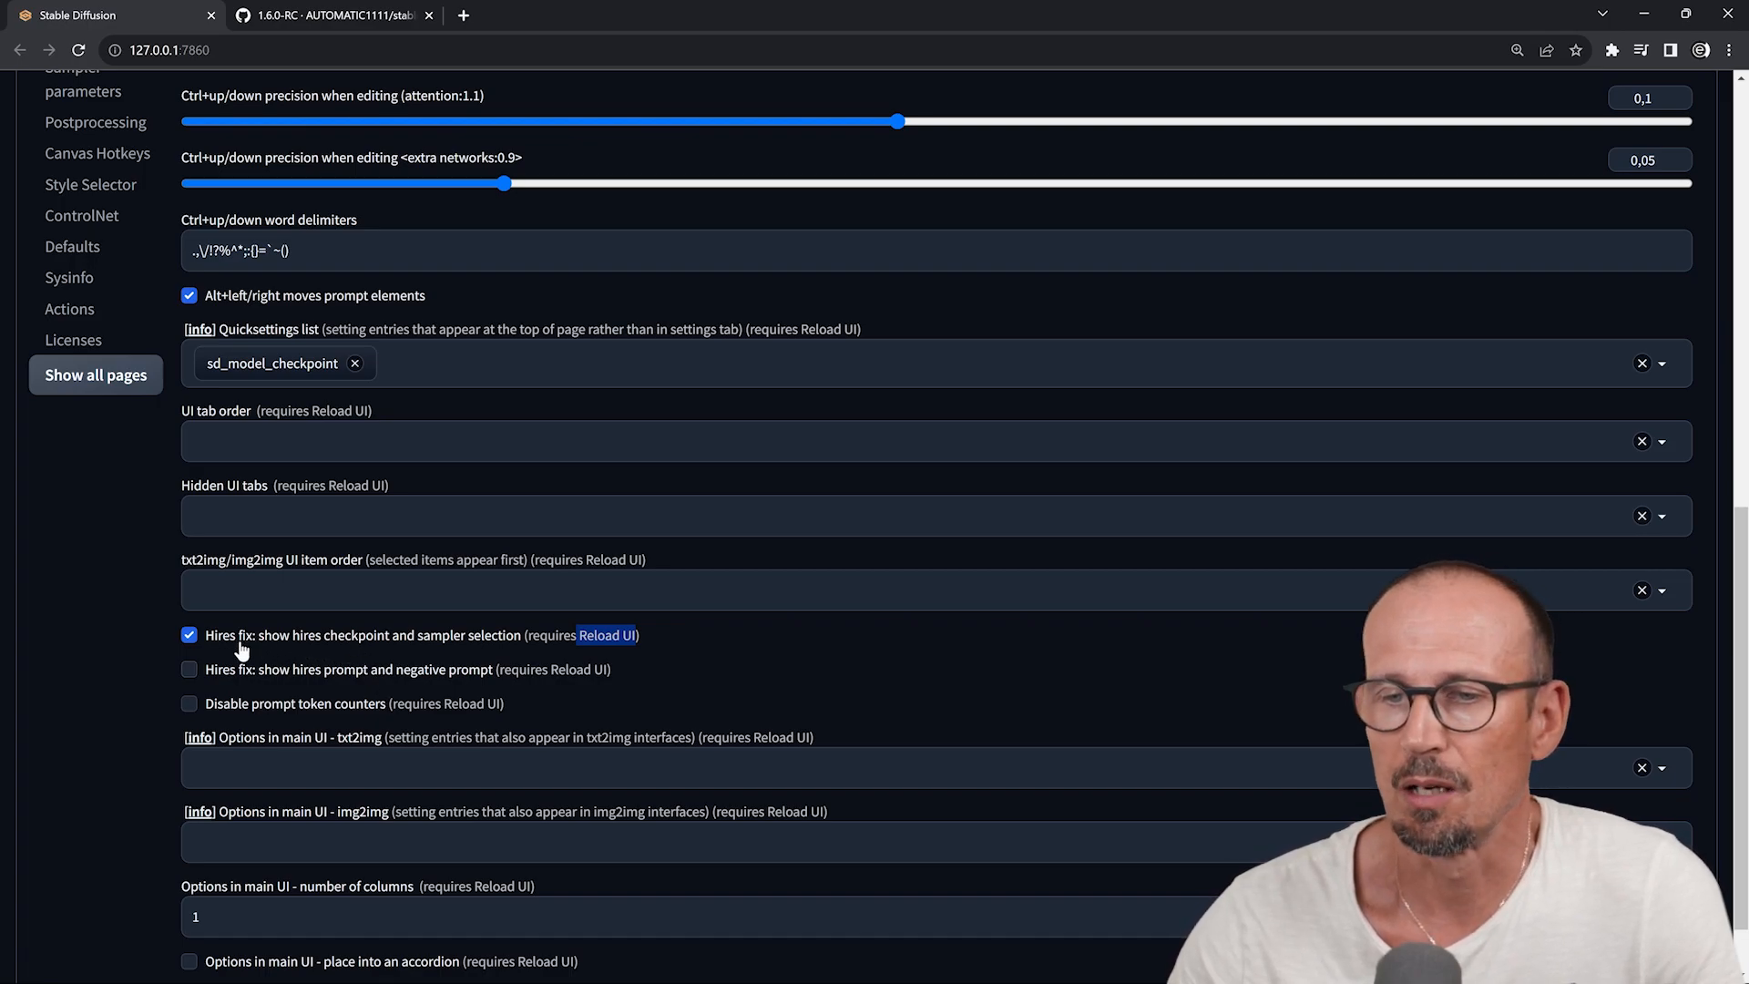
# Step: Apply the changed settings and reload the web UI
pyautogui.scroll(10, 273, 656)
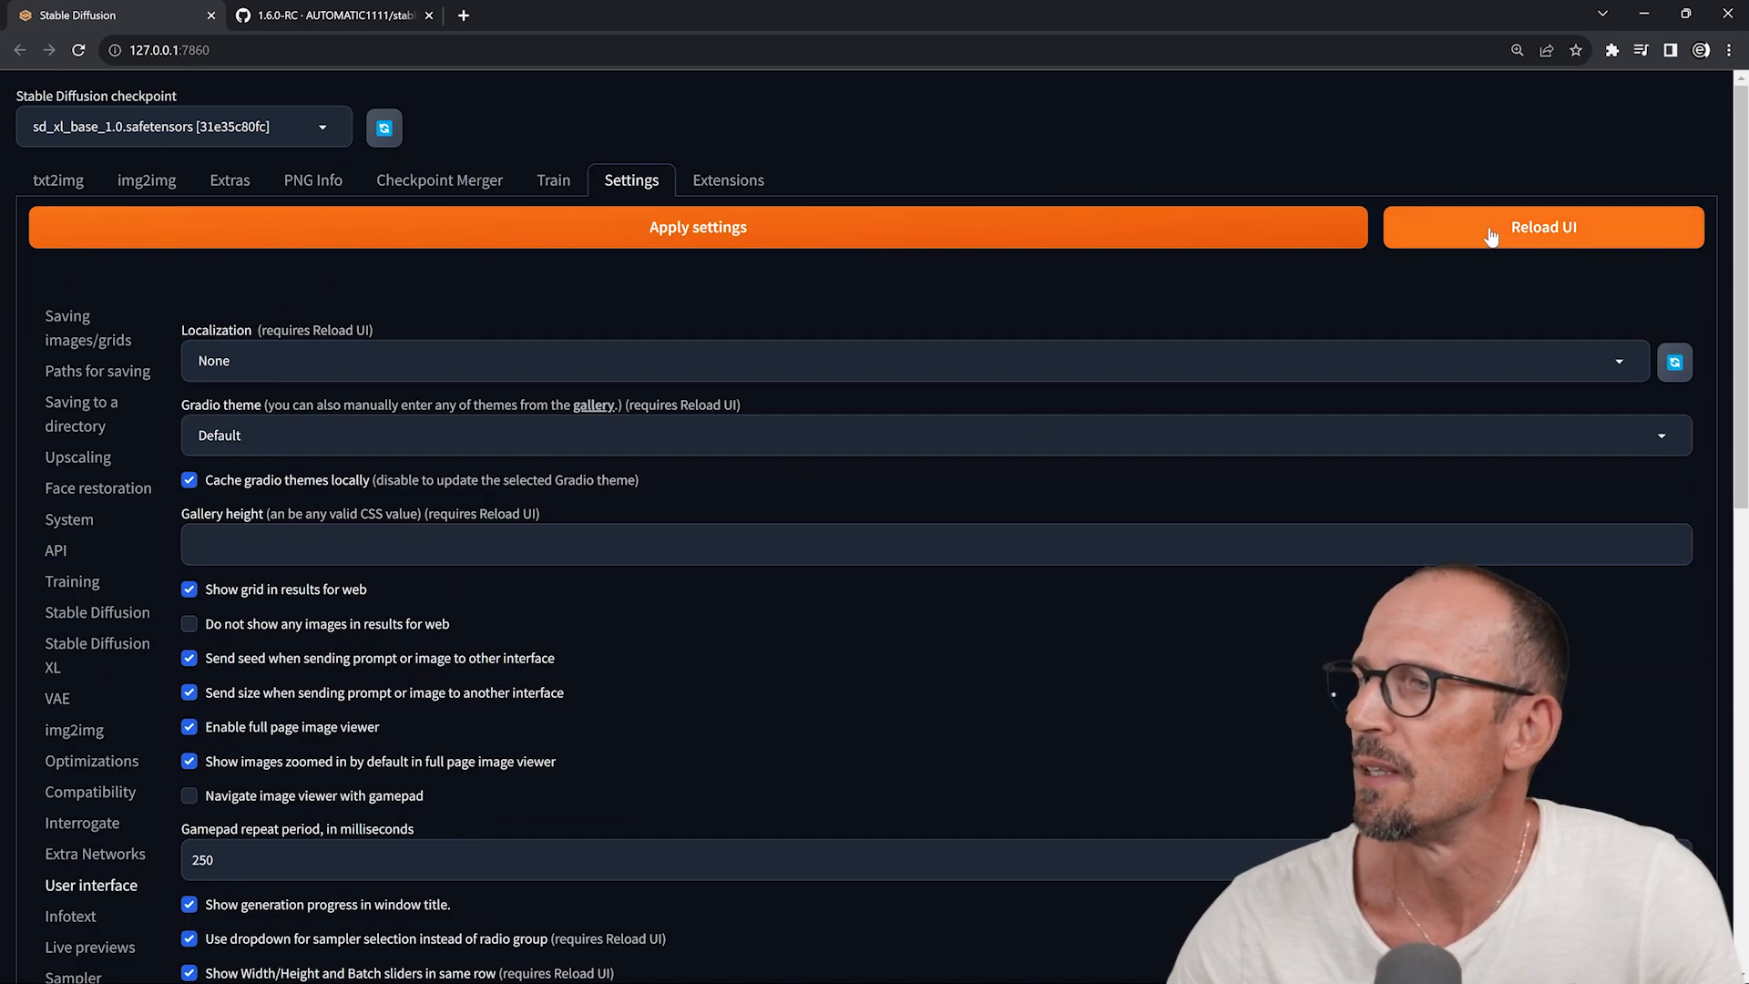
pyautogui.click(643, 240)
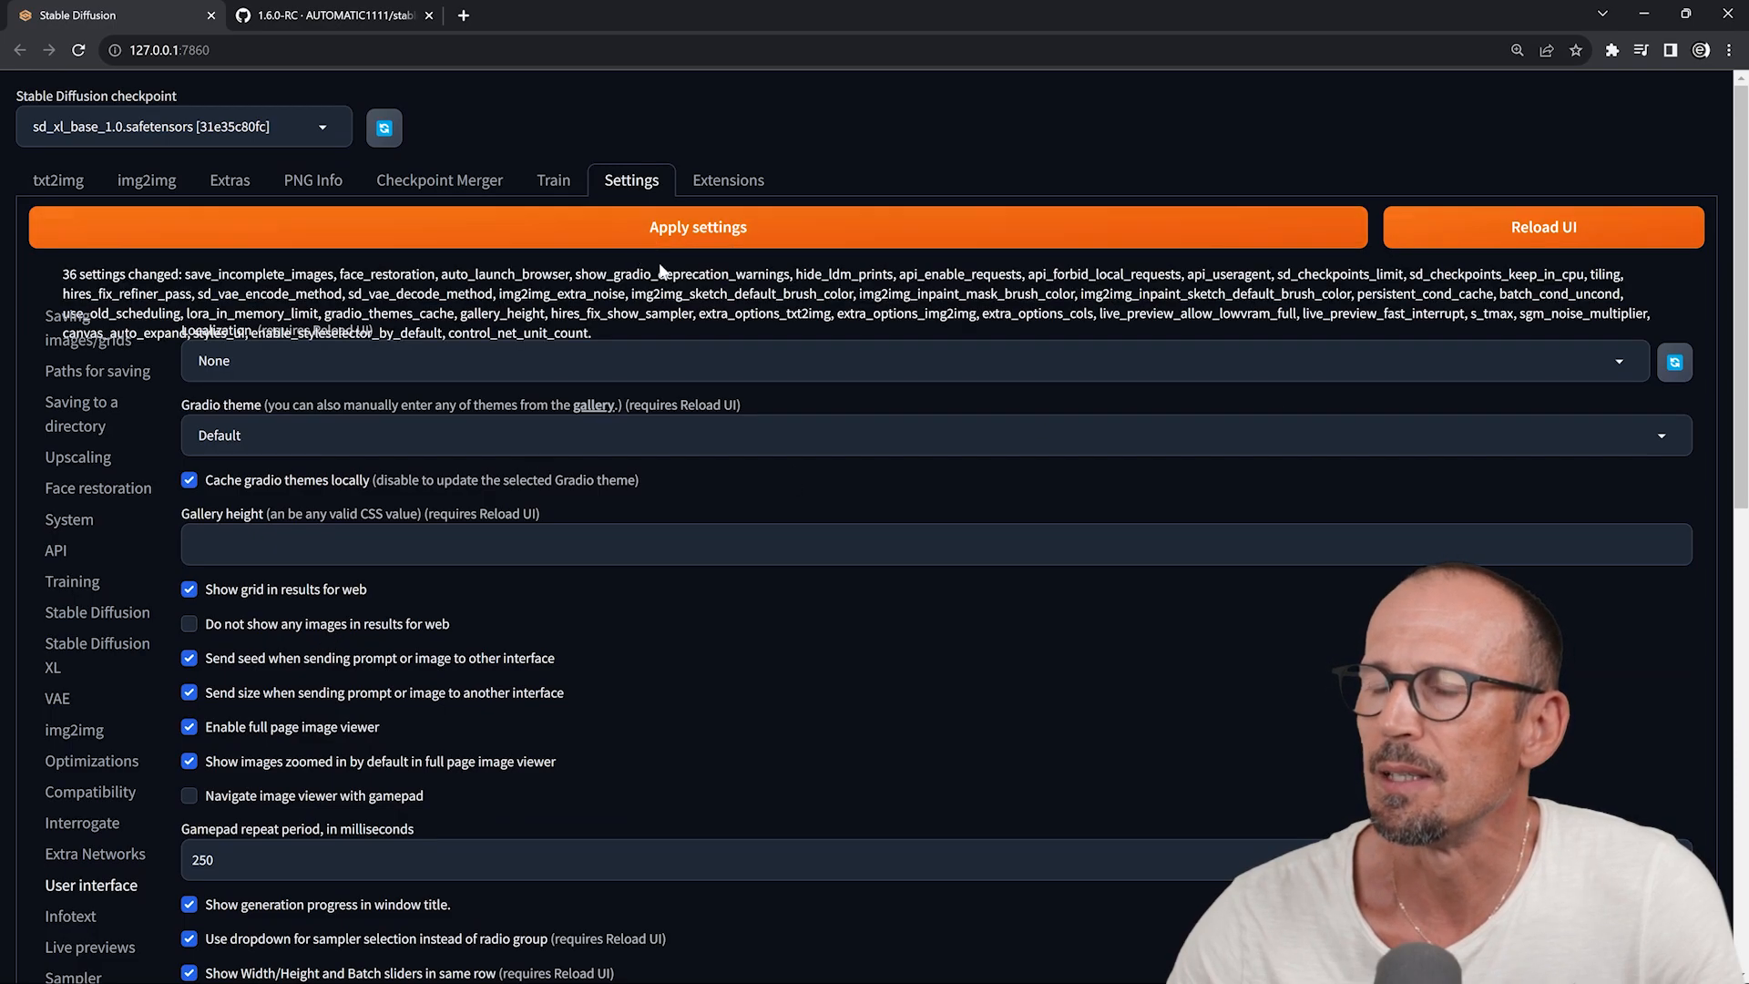
pyautogui.click(1480, 234)
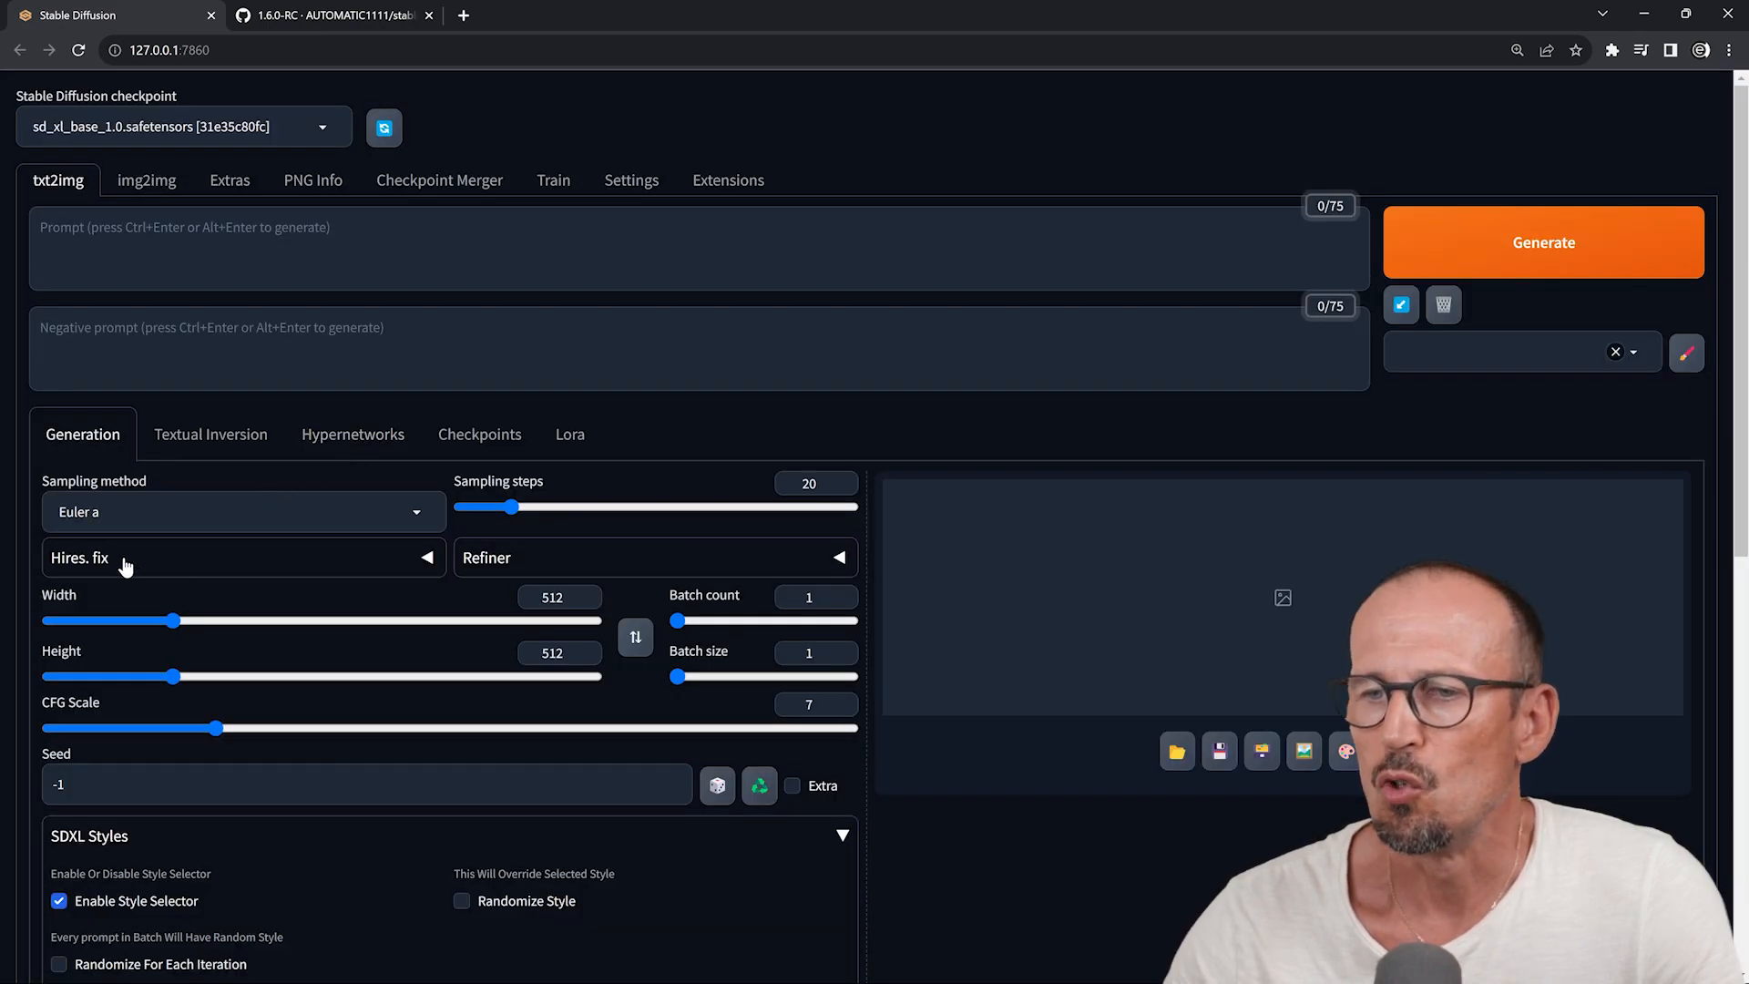
# Step: Expand the Hires. fix options on txt2img and select the saved style Bat01
pyautogui.click(427, 559)
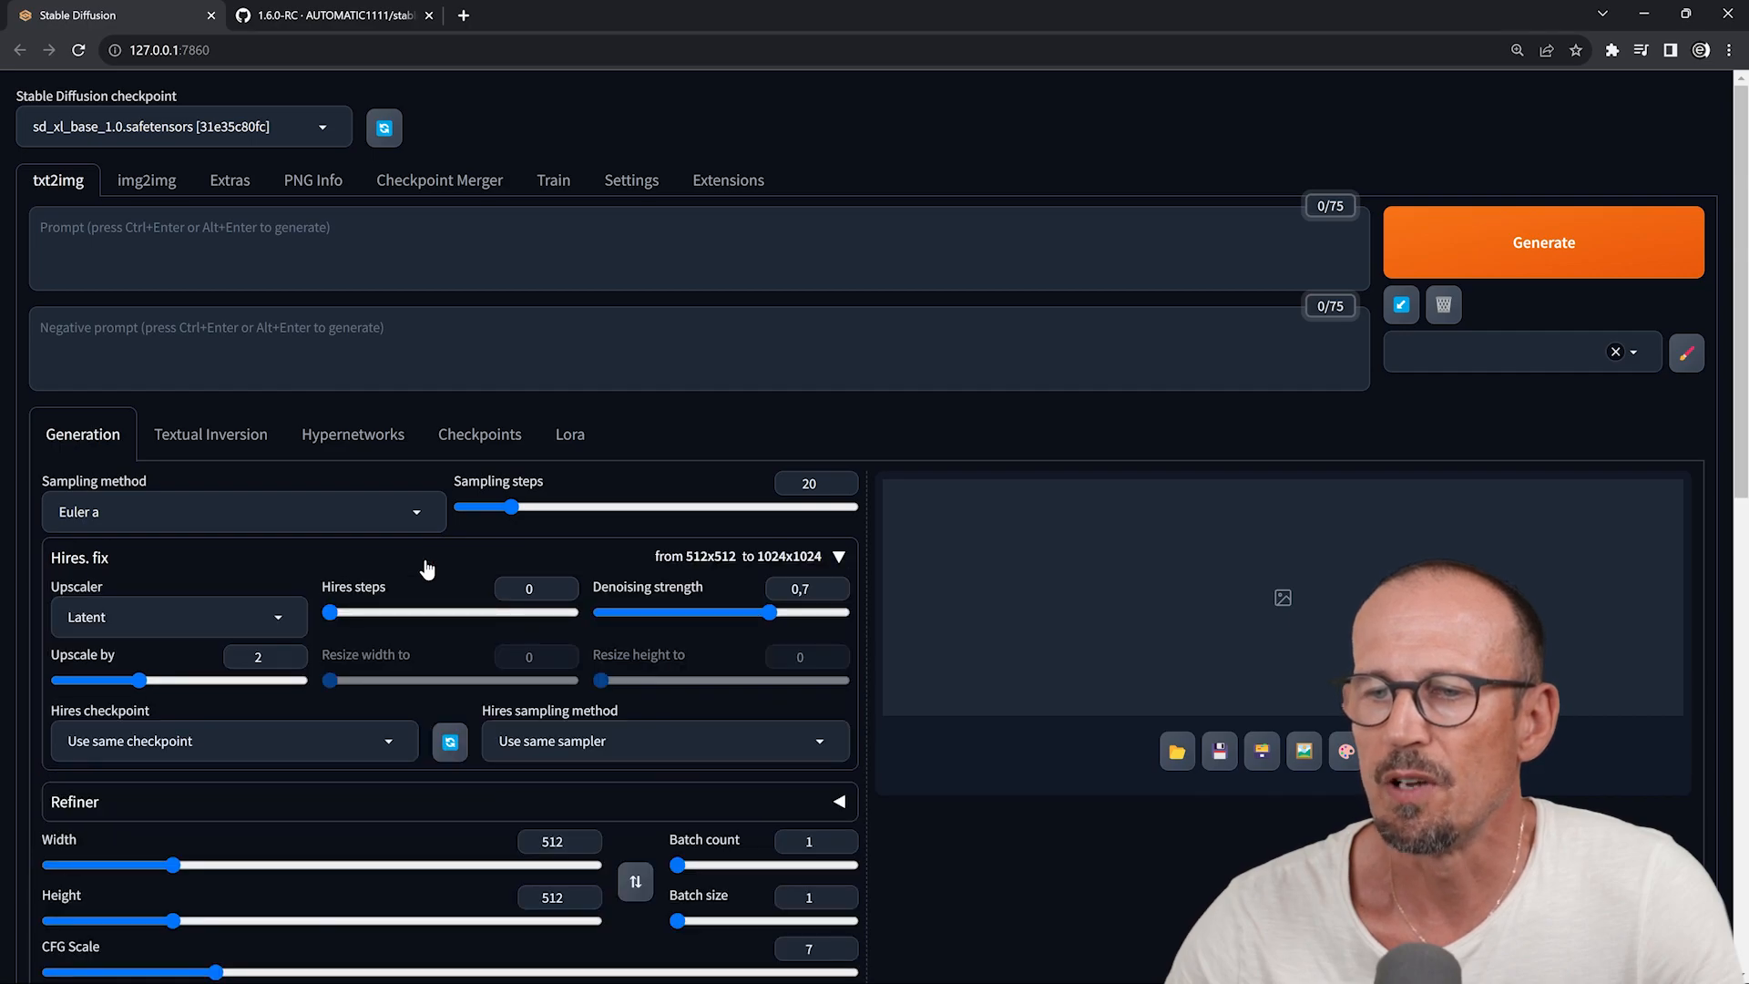
pyautogui.scroll(-1, 300, 598)
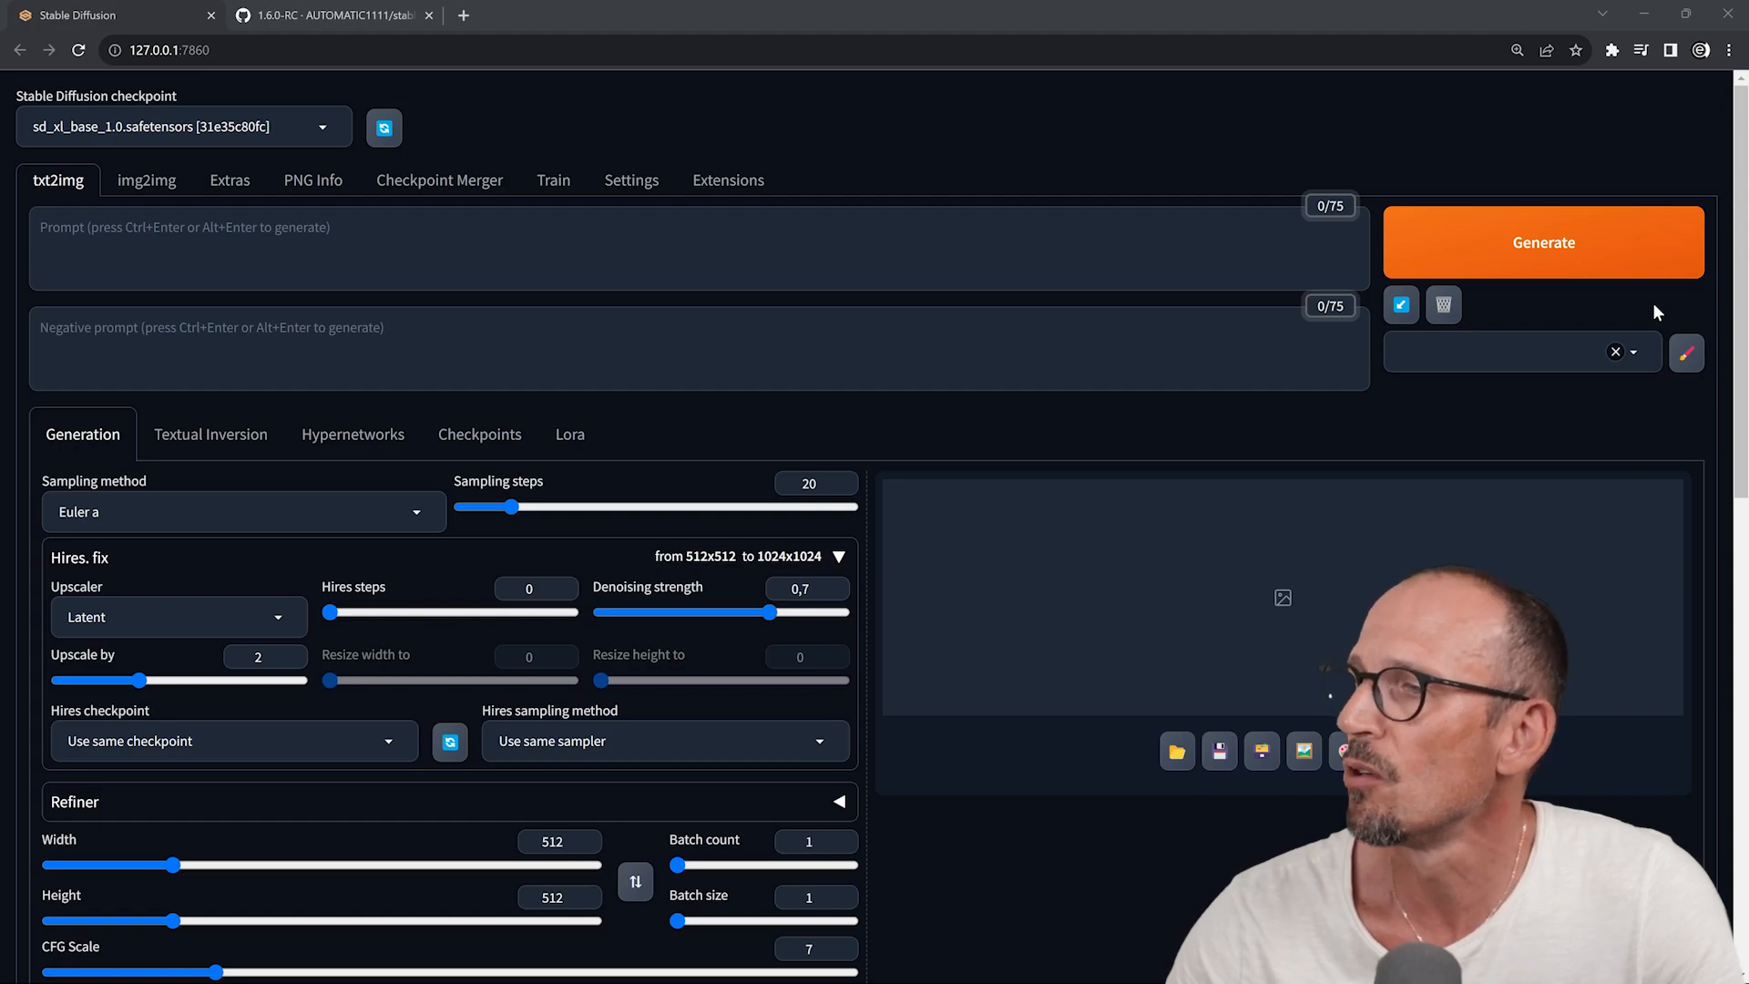
pyautogui.click(1636, 353)
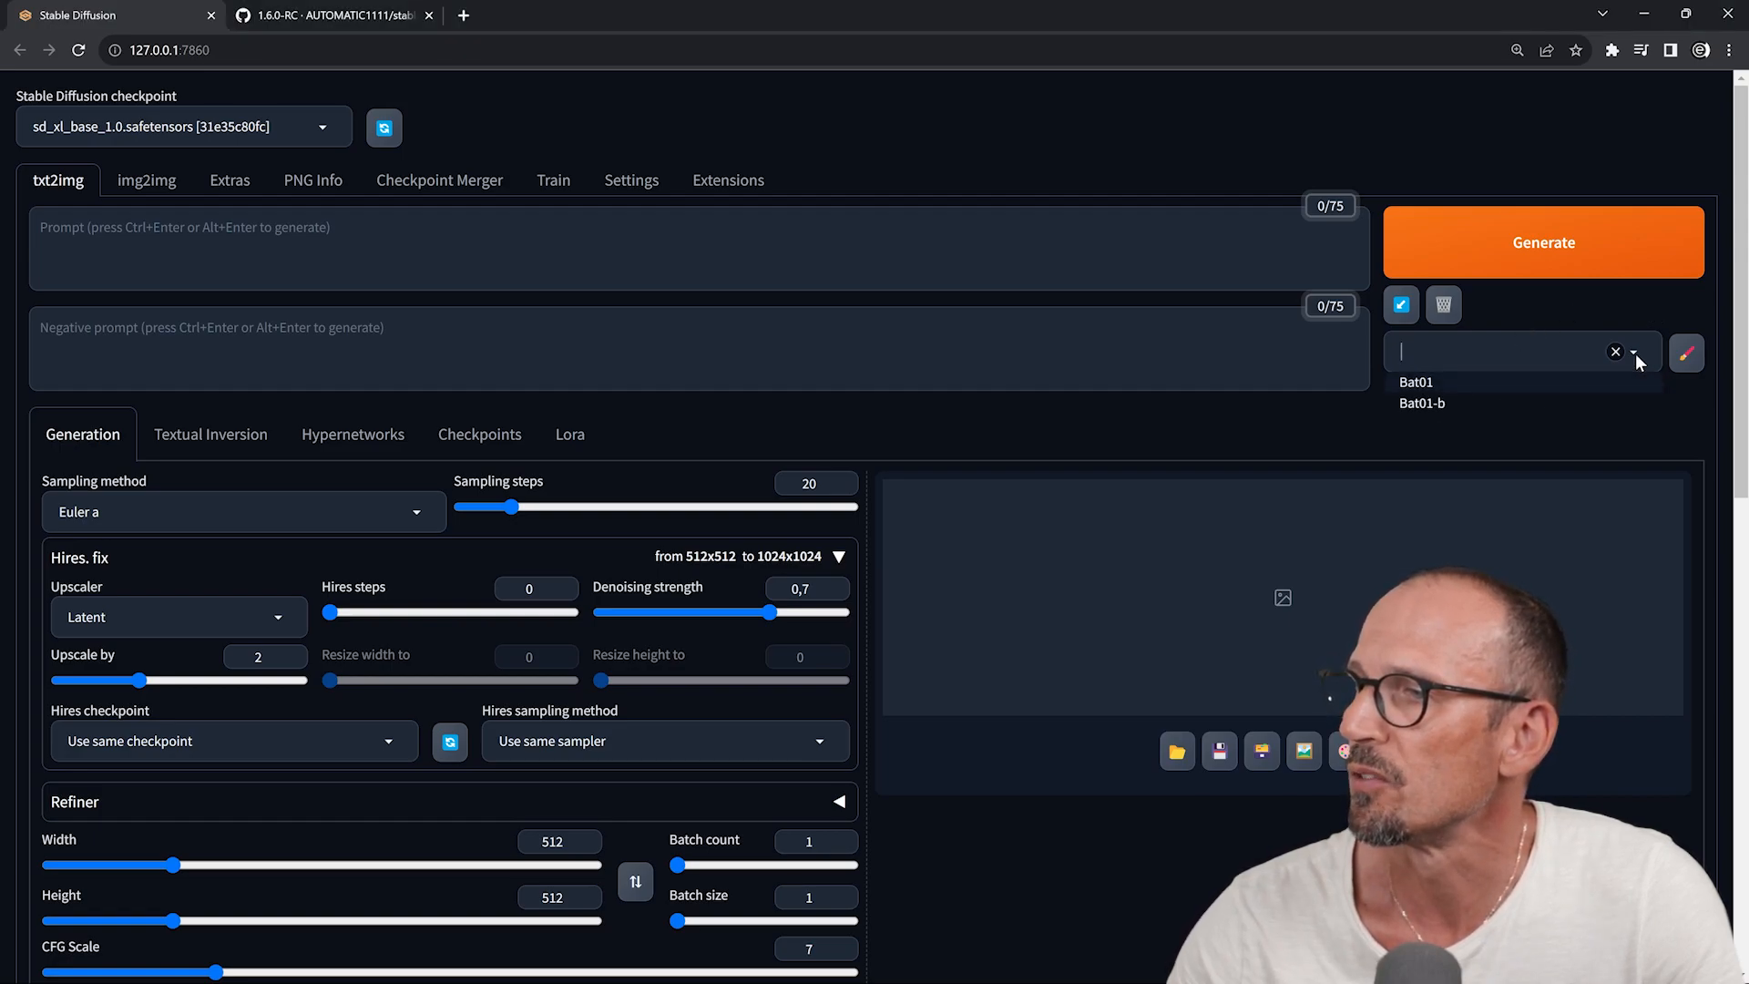
pyautogui.click(1411, 384)
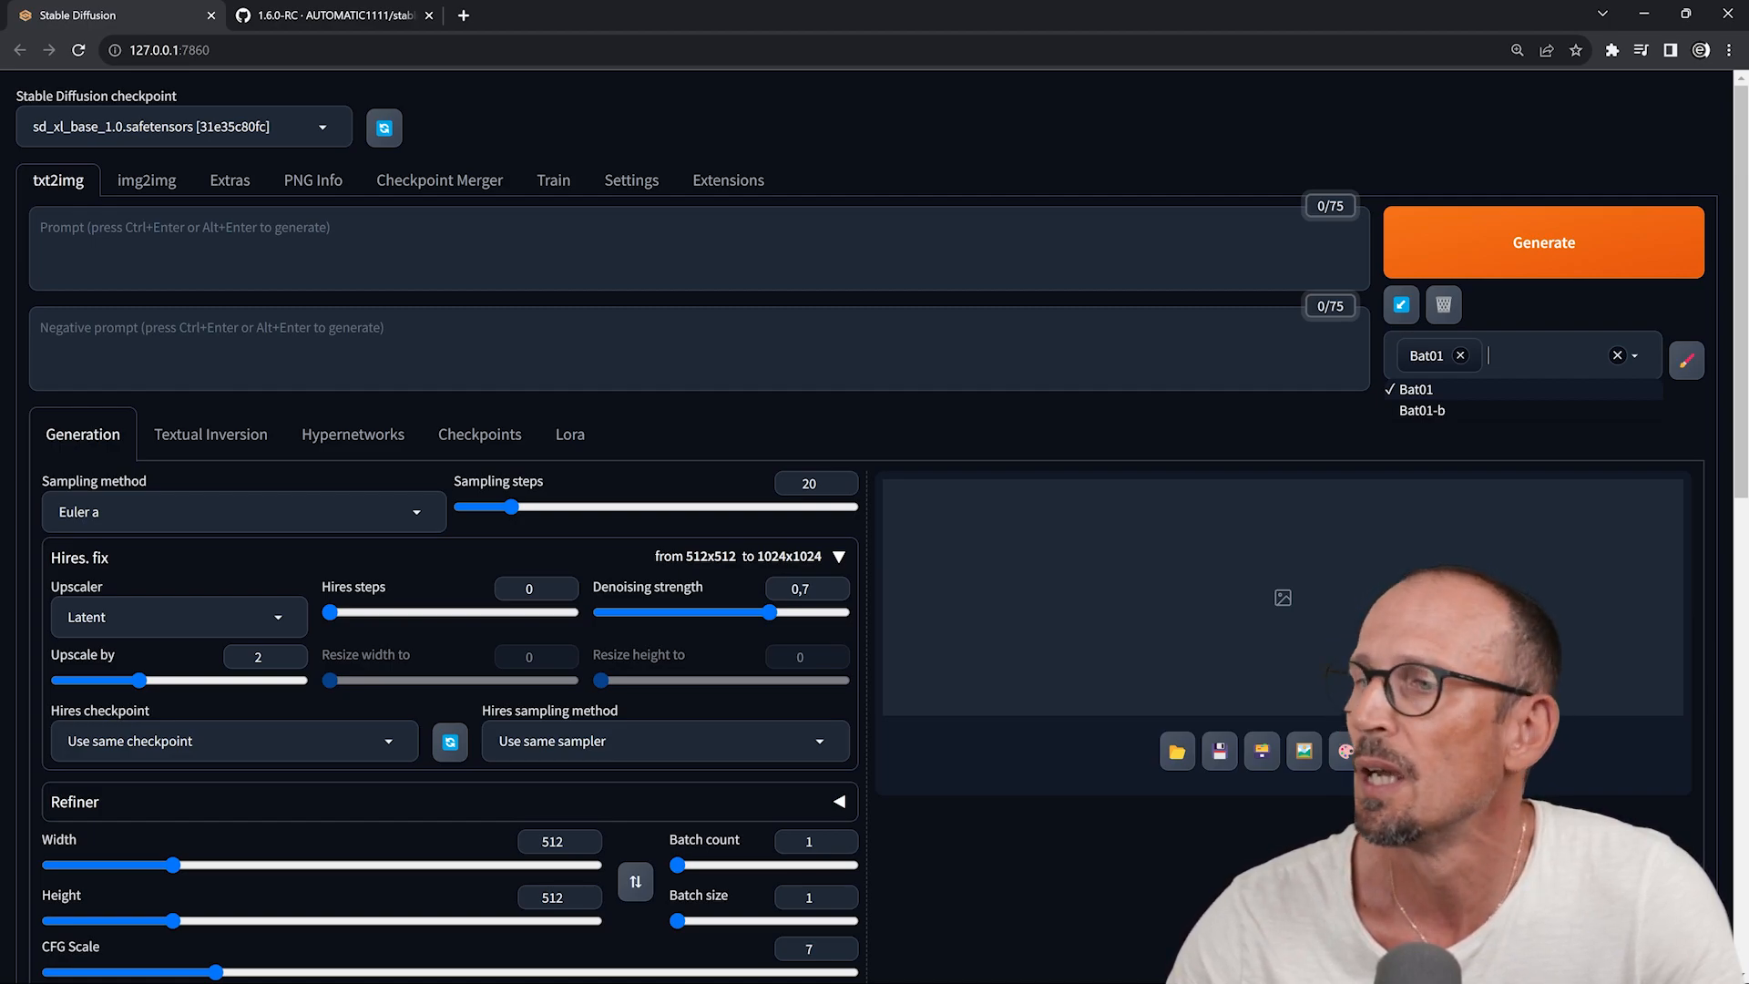
# Step: Open the style editor from txt2img and load the saved style Bat01
pyautogui.click(1685, 374)
pyautogui.click(815, 420)
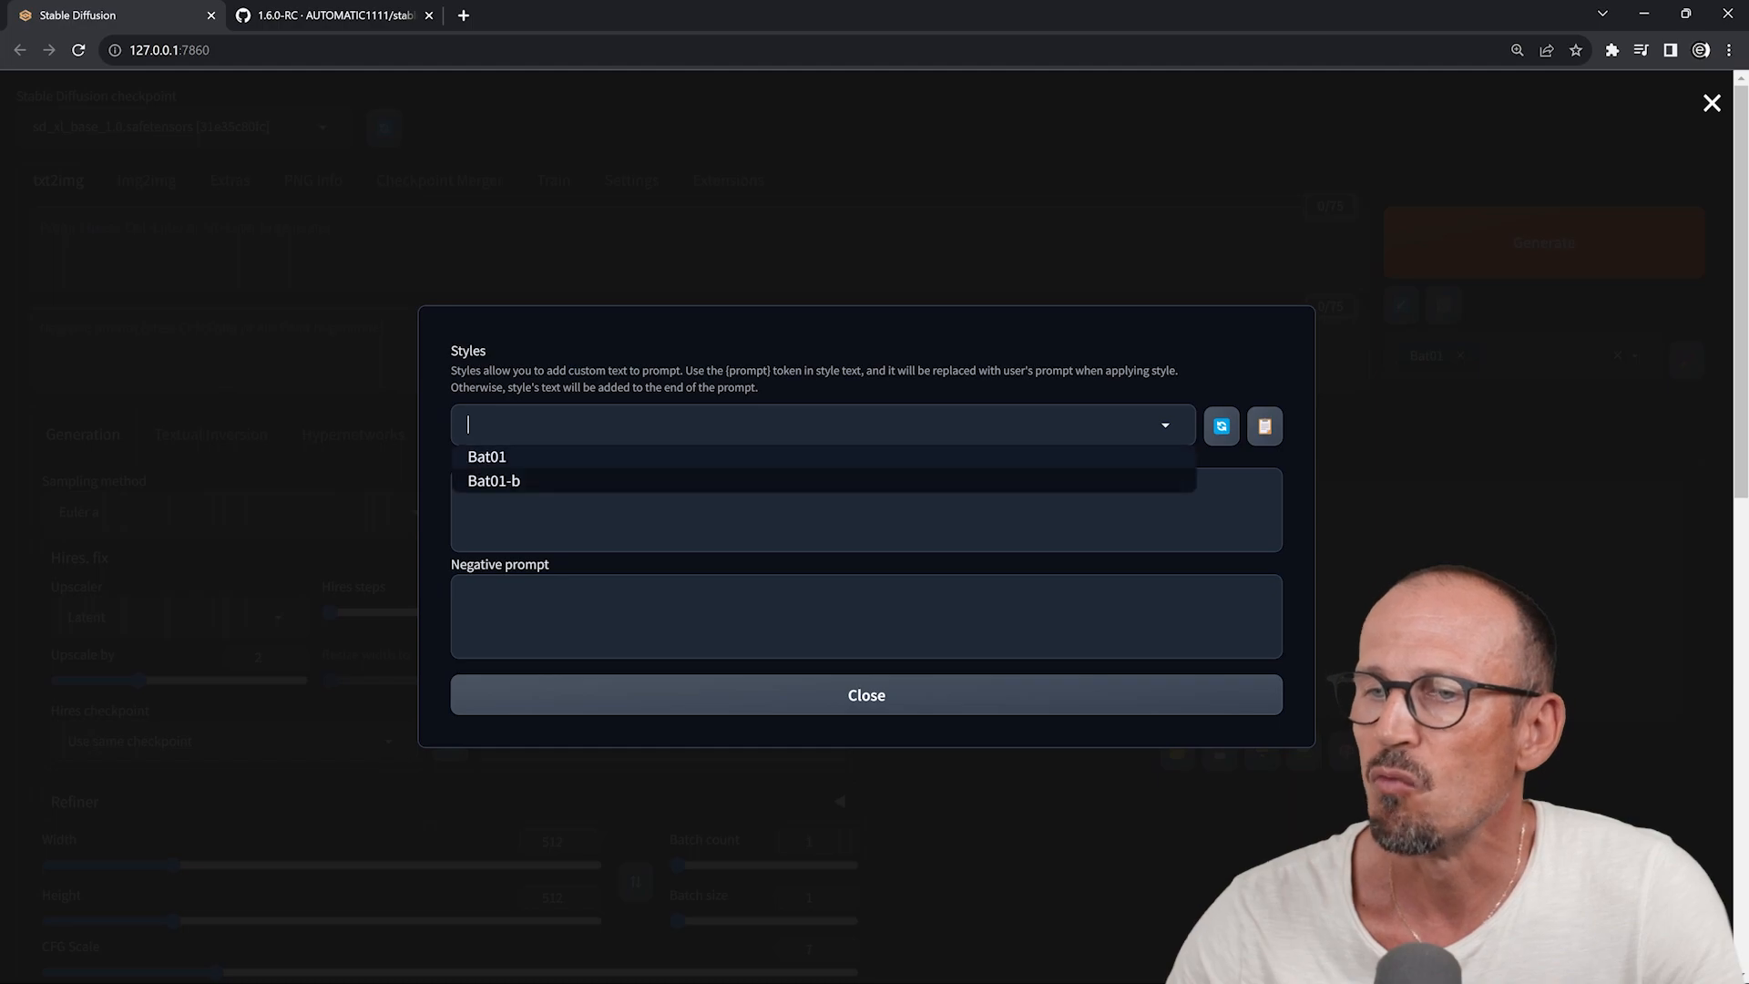
pyautogui.click(492, 457)
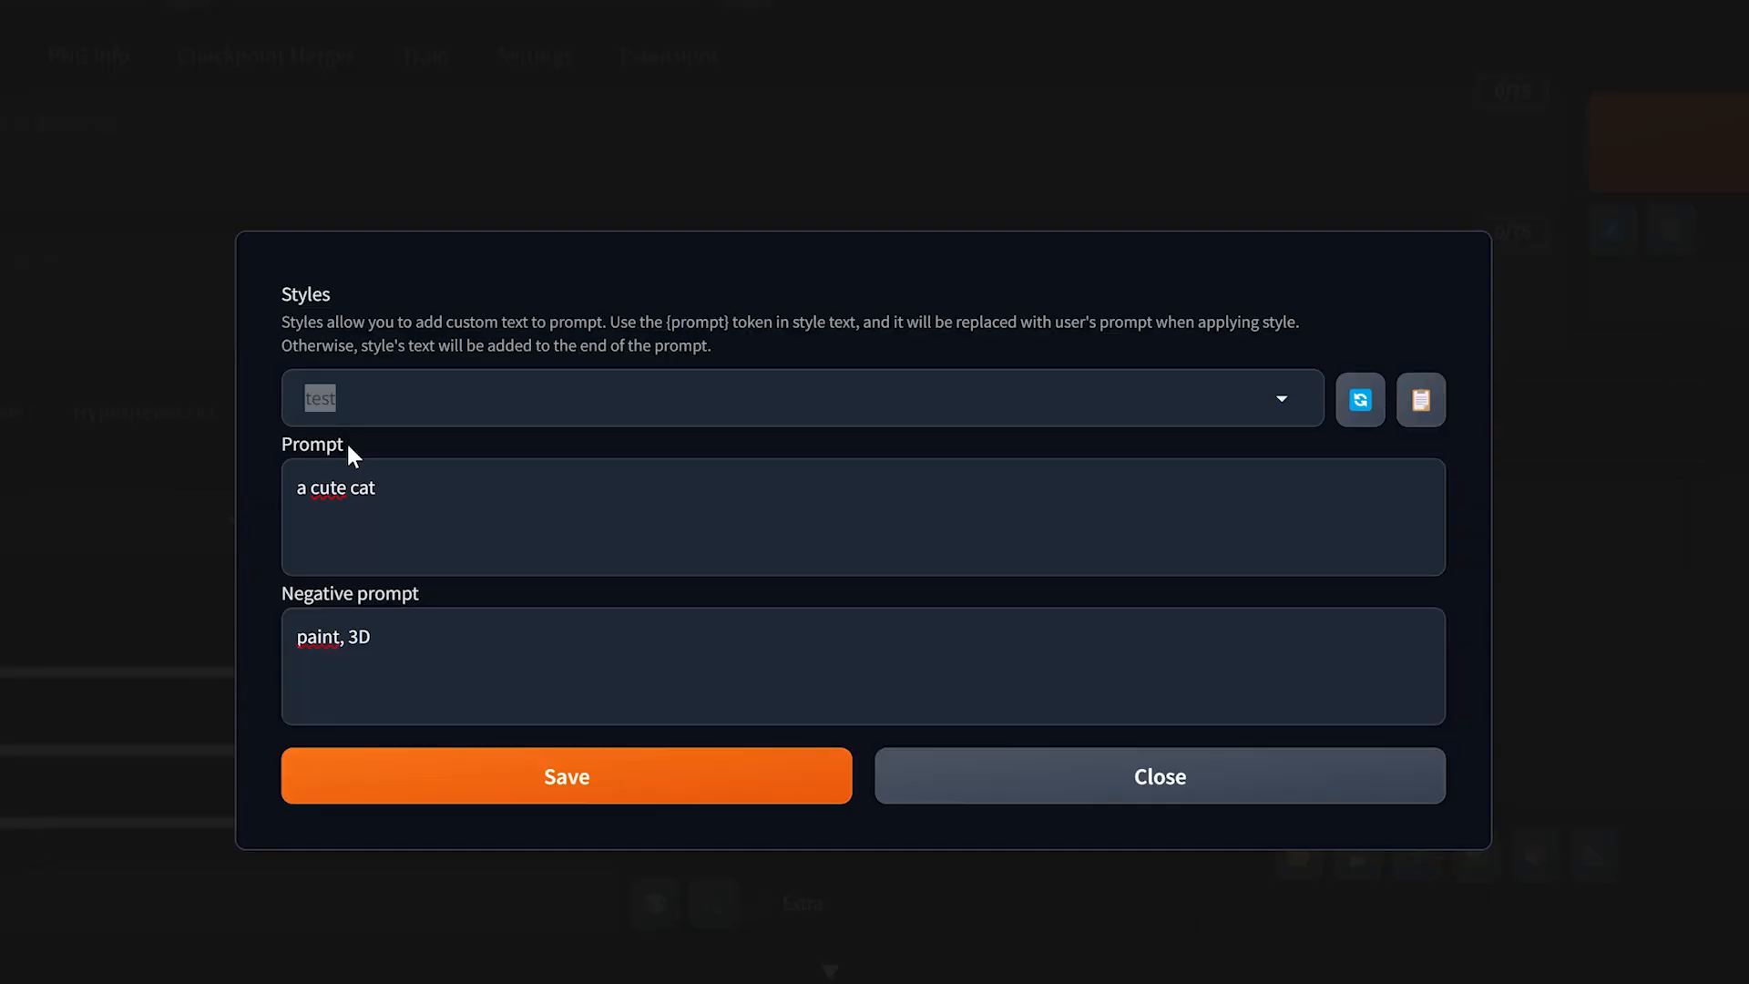
# Step: Save a new style named test with the prompt "a cute cat" and the negative prompt "paint, 3D"
pyautogui.click(351, 398)
pyautogui.write('test')
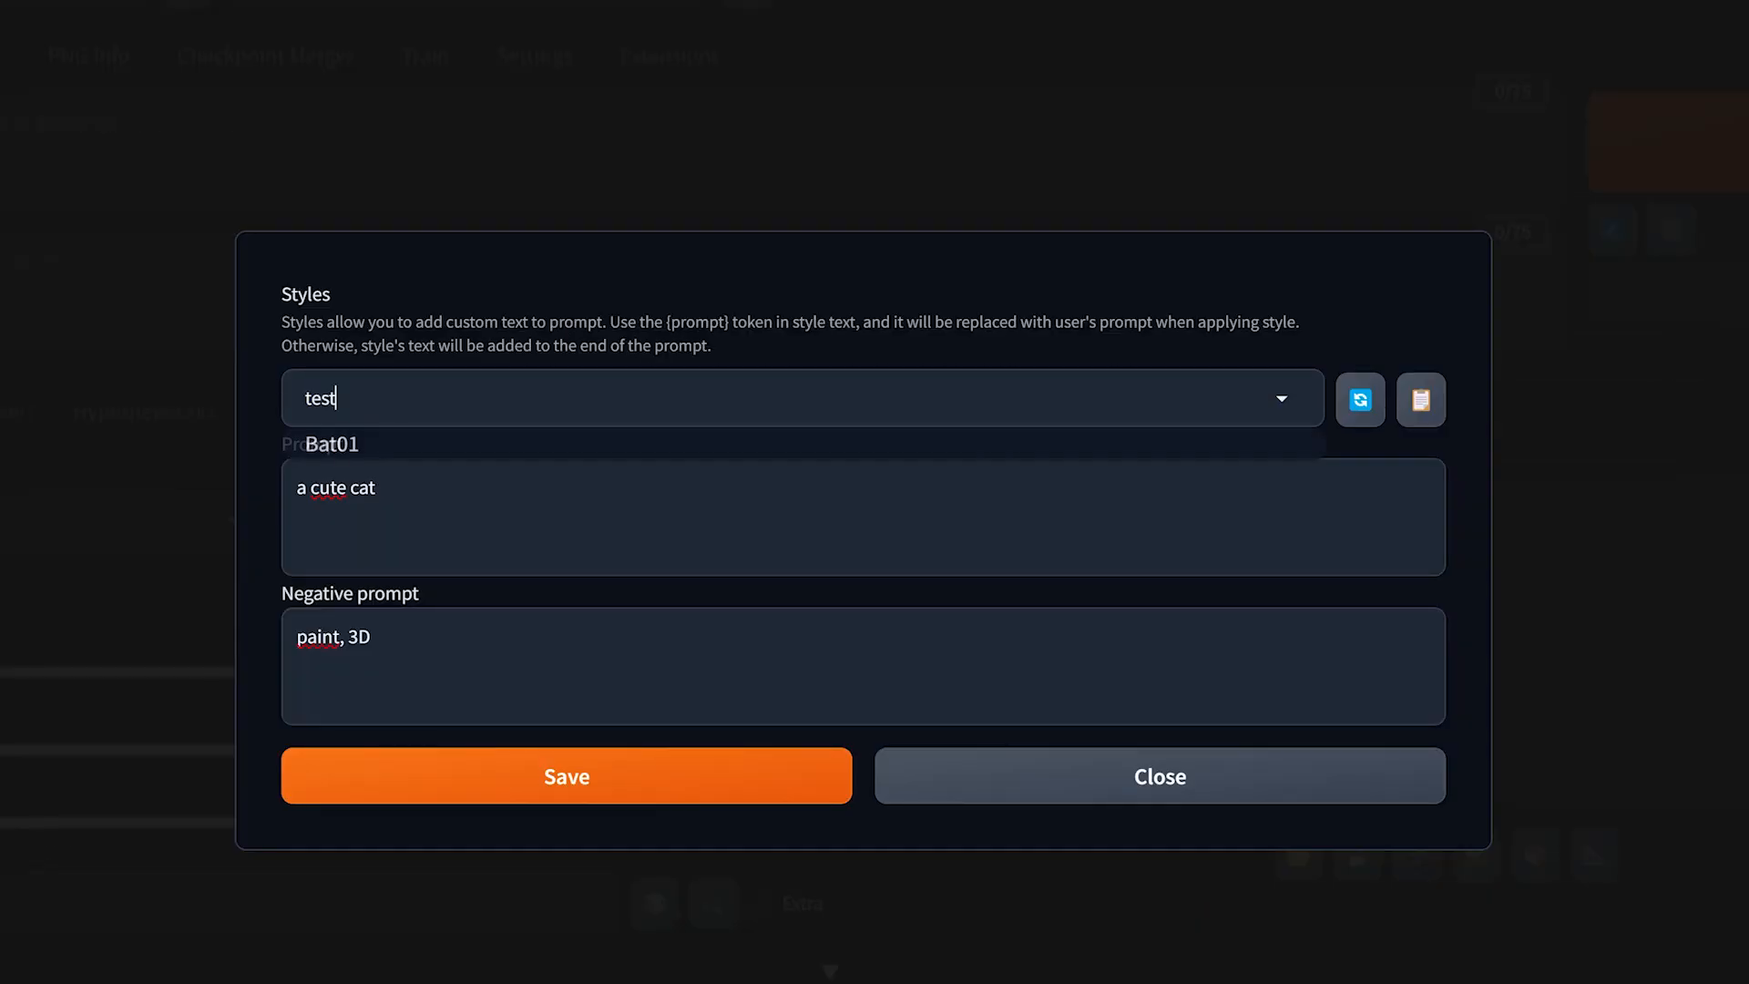
pyautogui.moveTo(339, 399); pyautogui.dragTo(279, 410)
pyautogui.click(375, 487)
pyautogui.moveTo(375, 487); pyautogui.dragTo(222, 504)
pyautogui.press('Right')
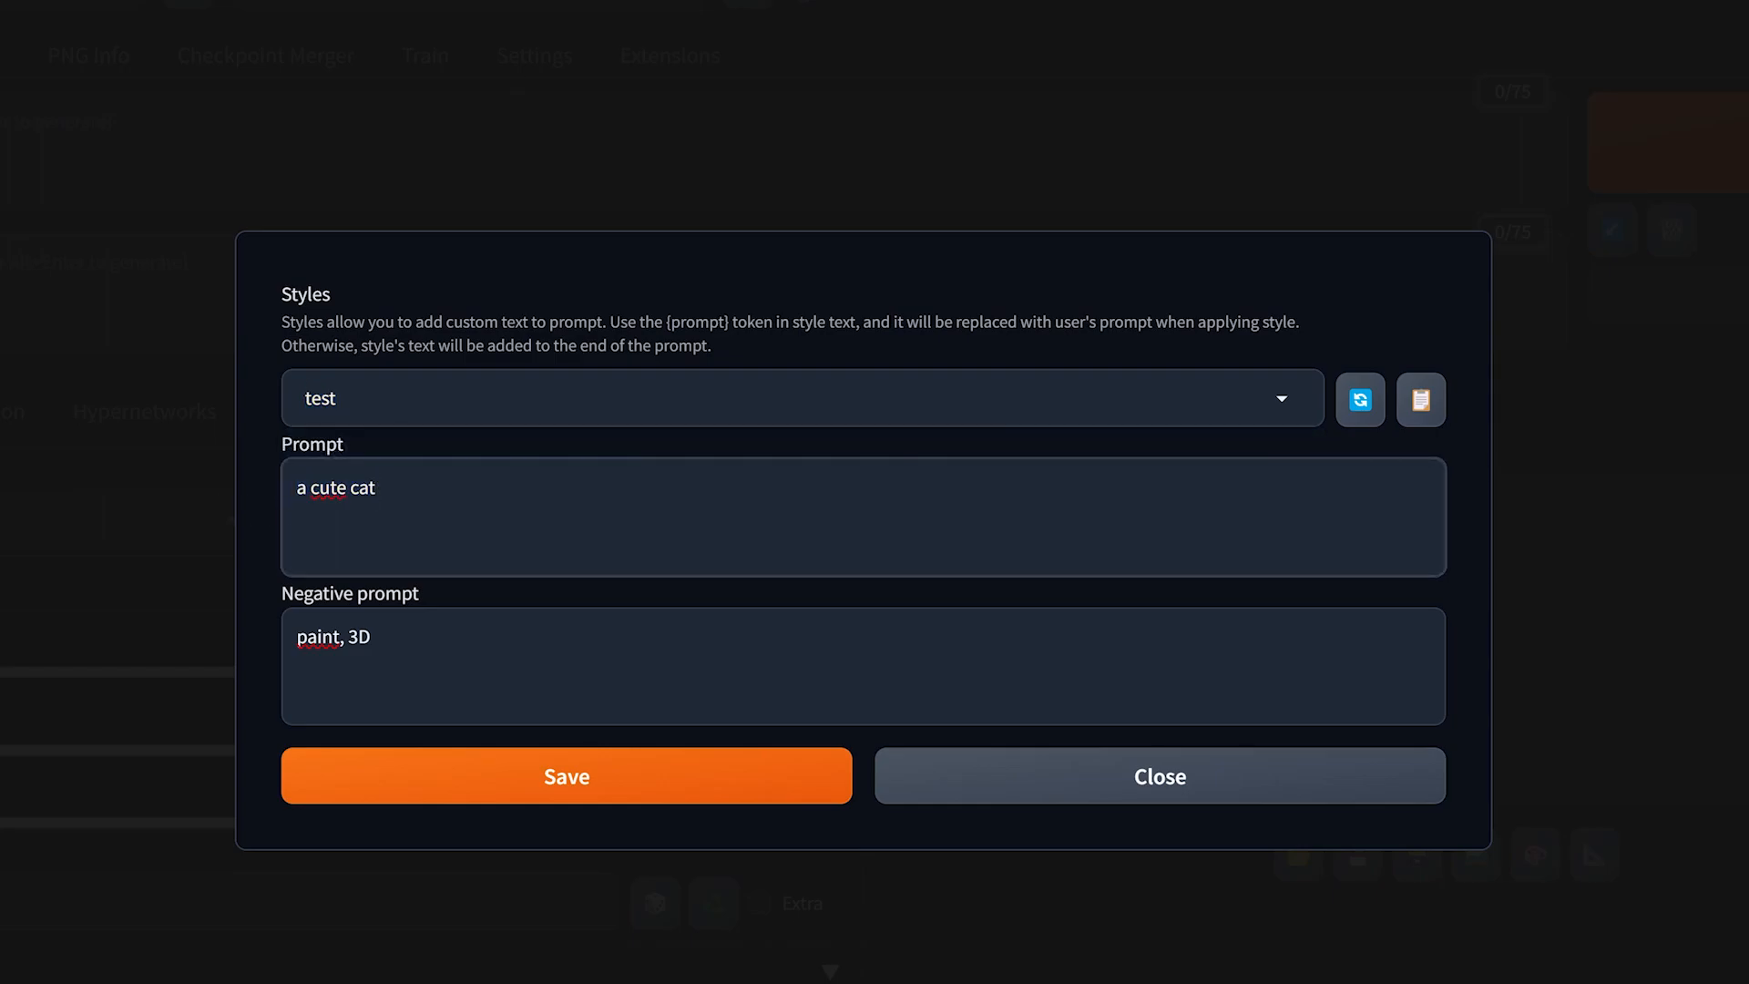
pyautogui.moveTo(371, 638); pyautogui.dragTo(254, 651)
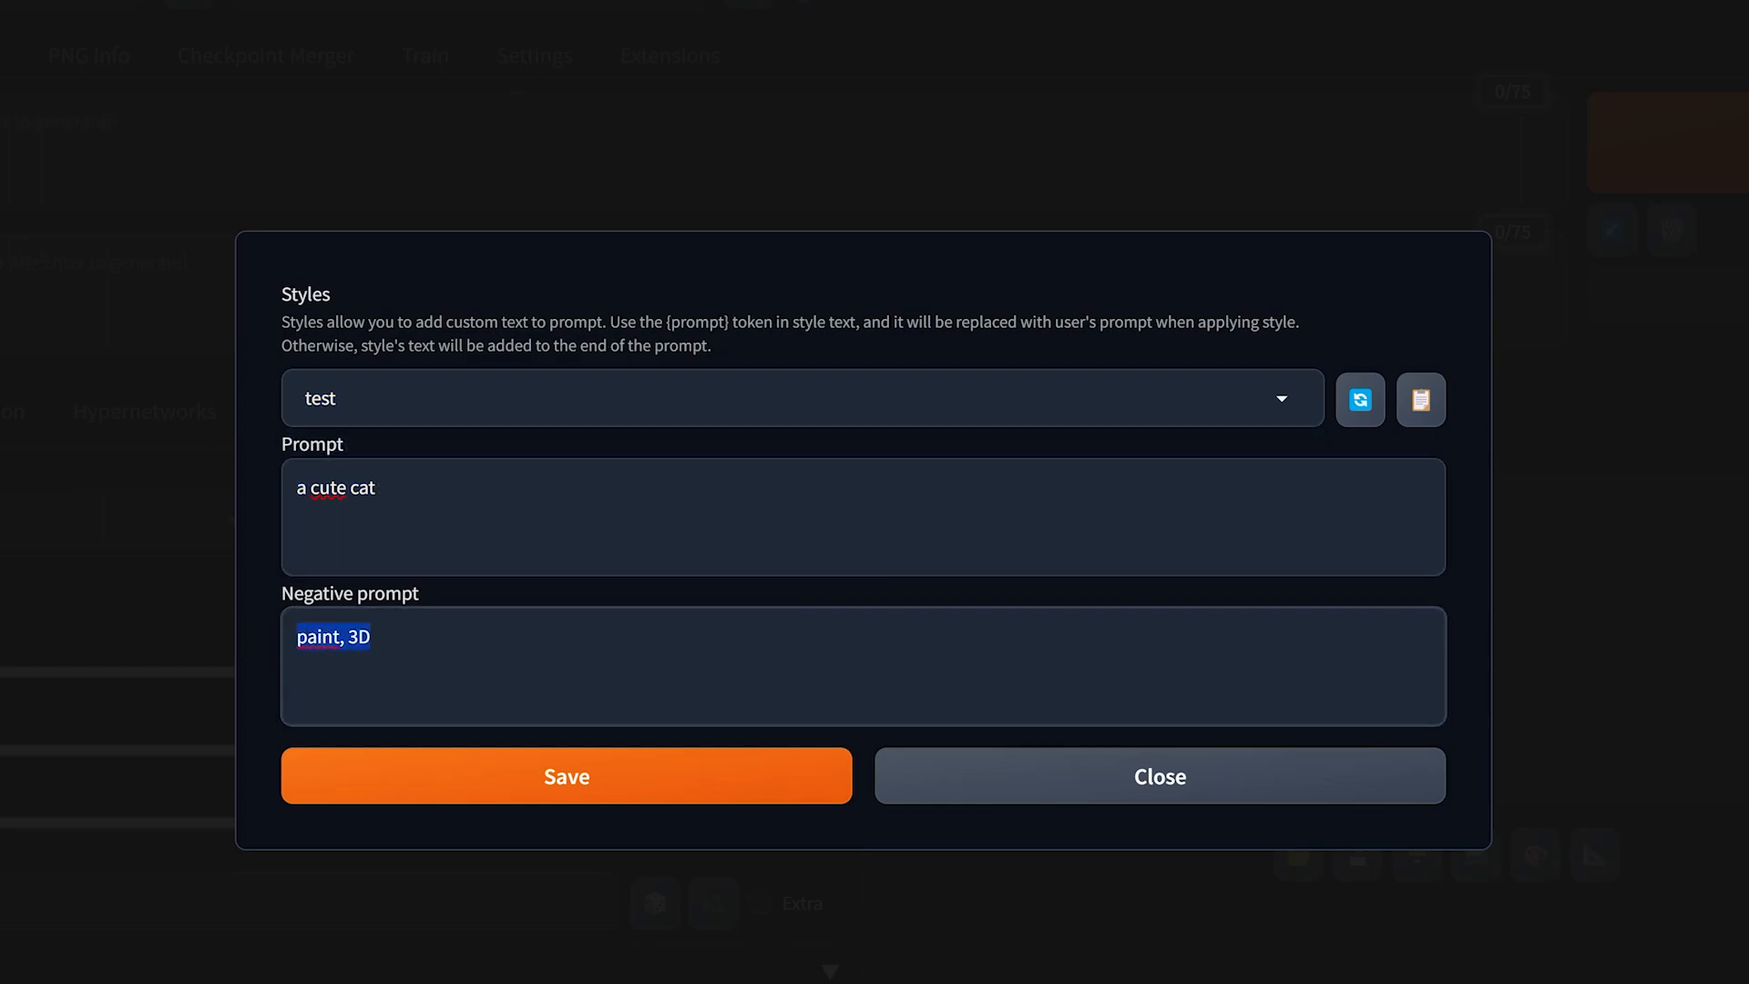
pyautogui.click(527, 789)
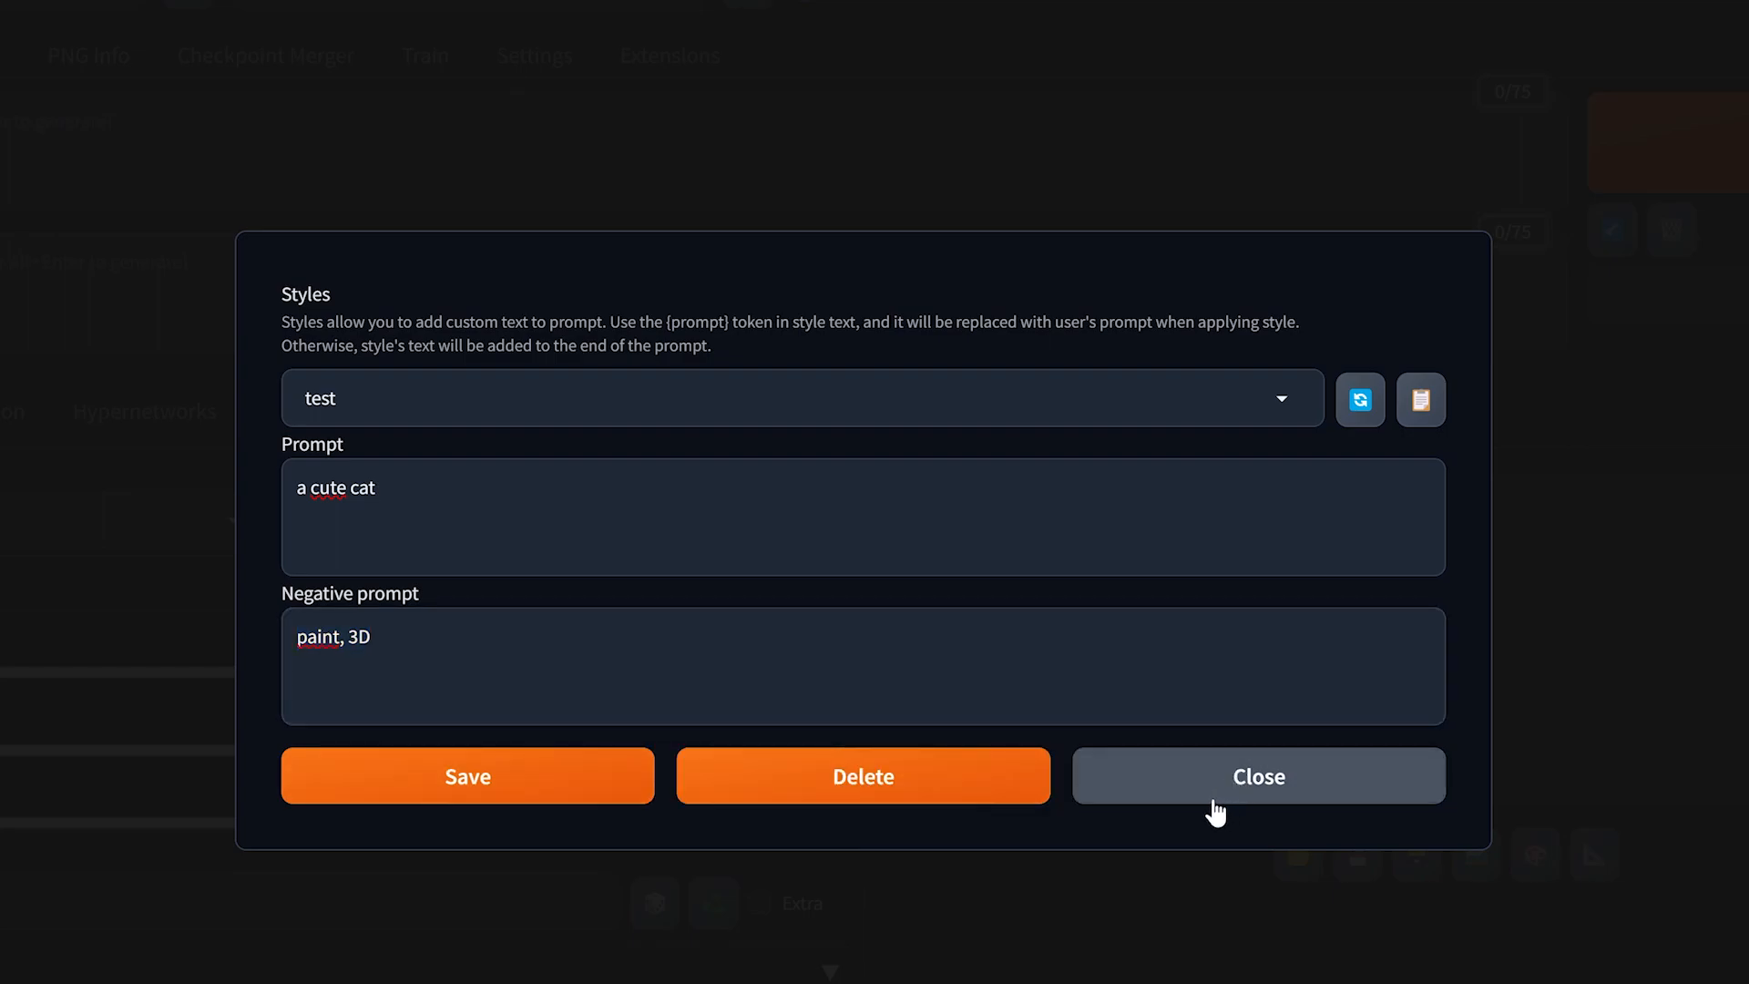
pyautogui.click(1281, 398)
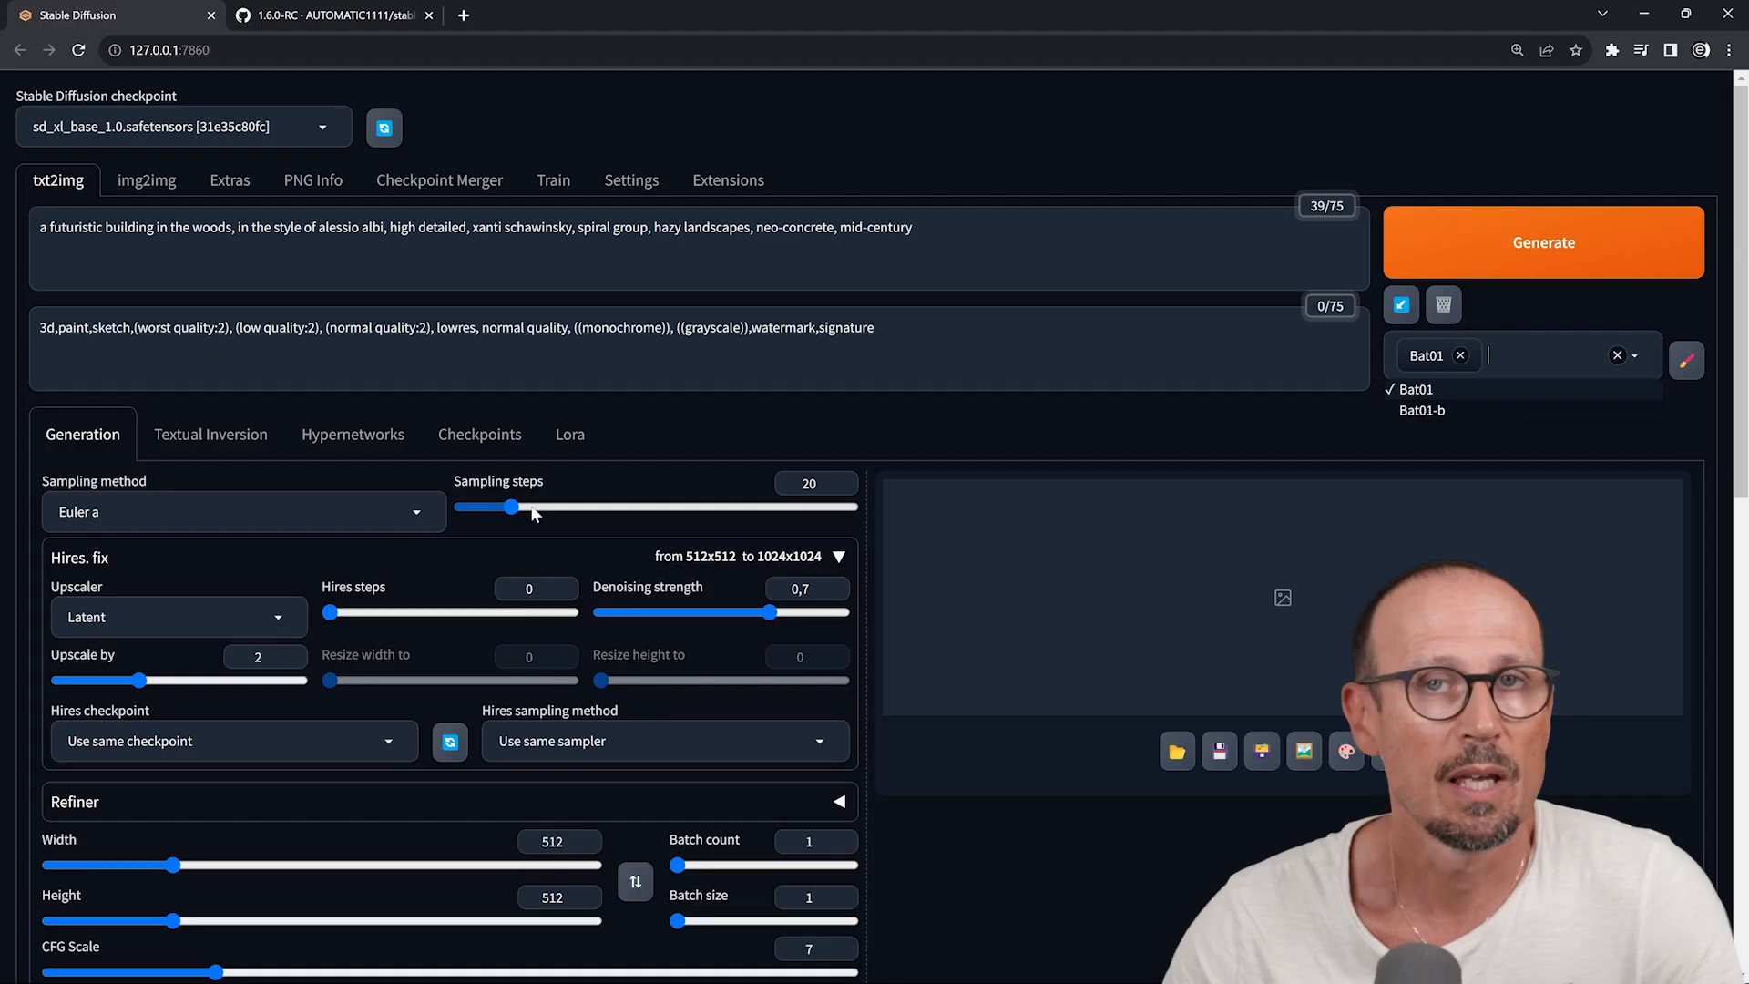
# Step: Collapse the Hires. fix options and examine the available sampling methods
pyautogui.click(547, 557)
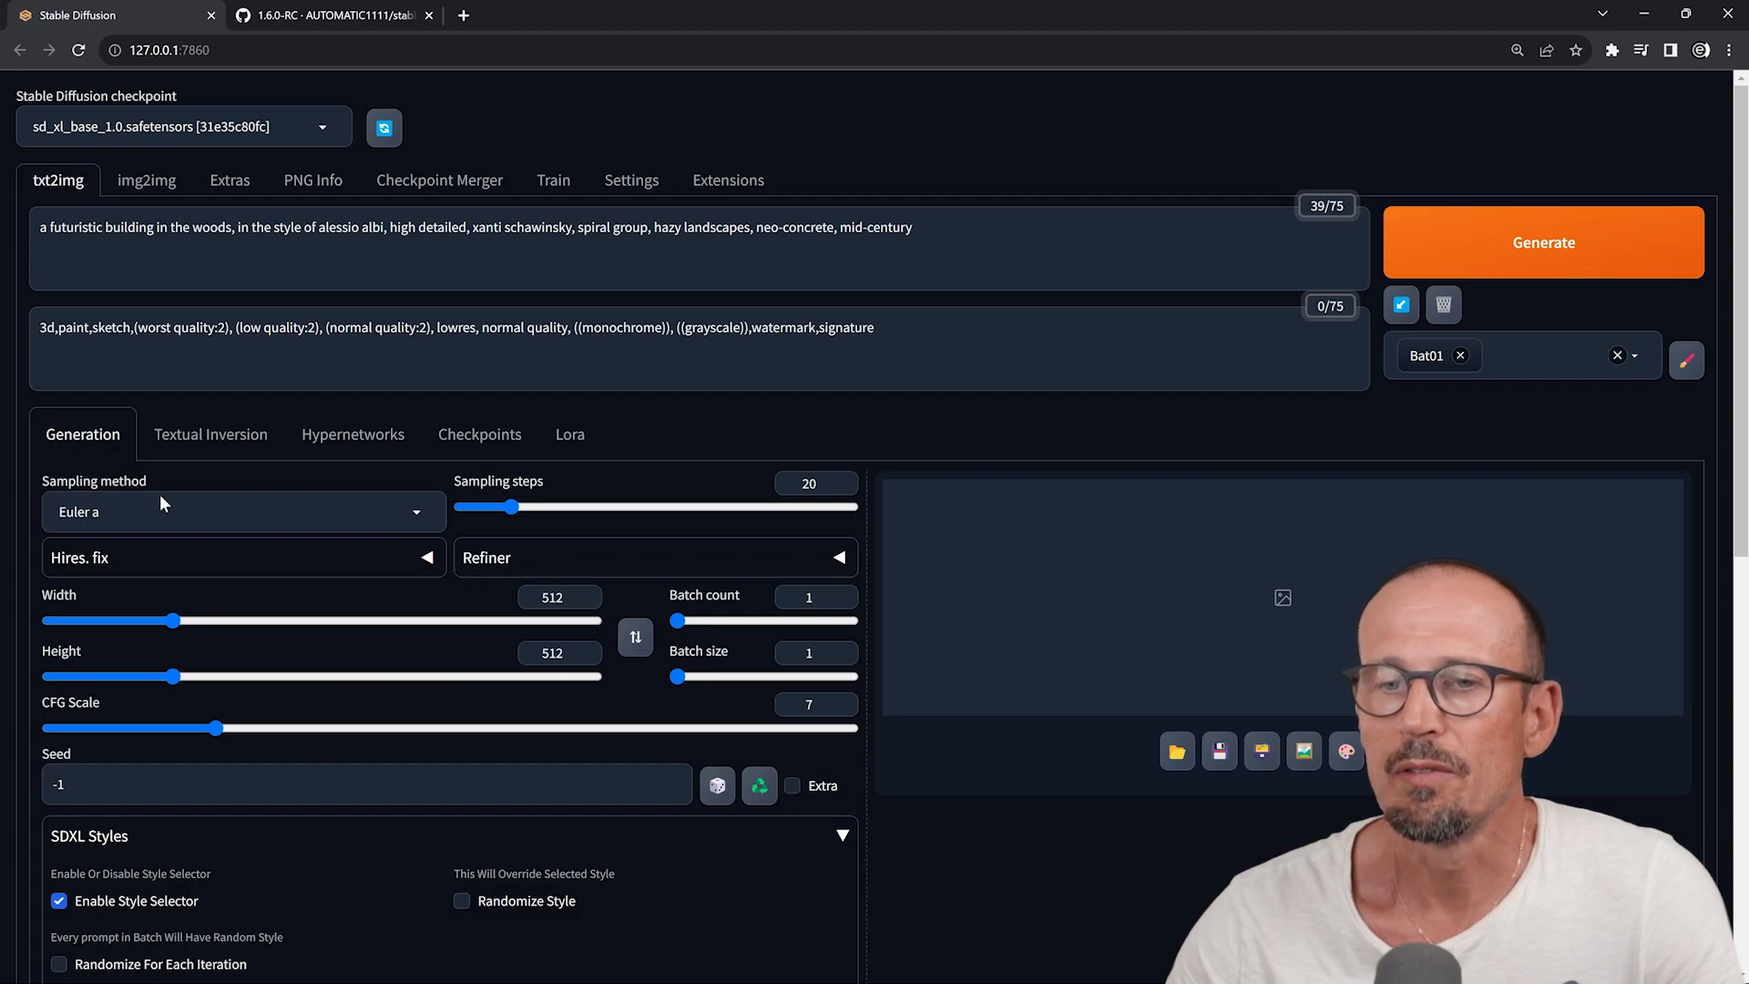
pyautogui.click(415, 512)
pyautogui.scroll(-3, 325, 352)
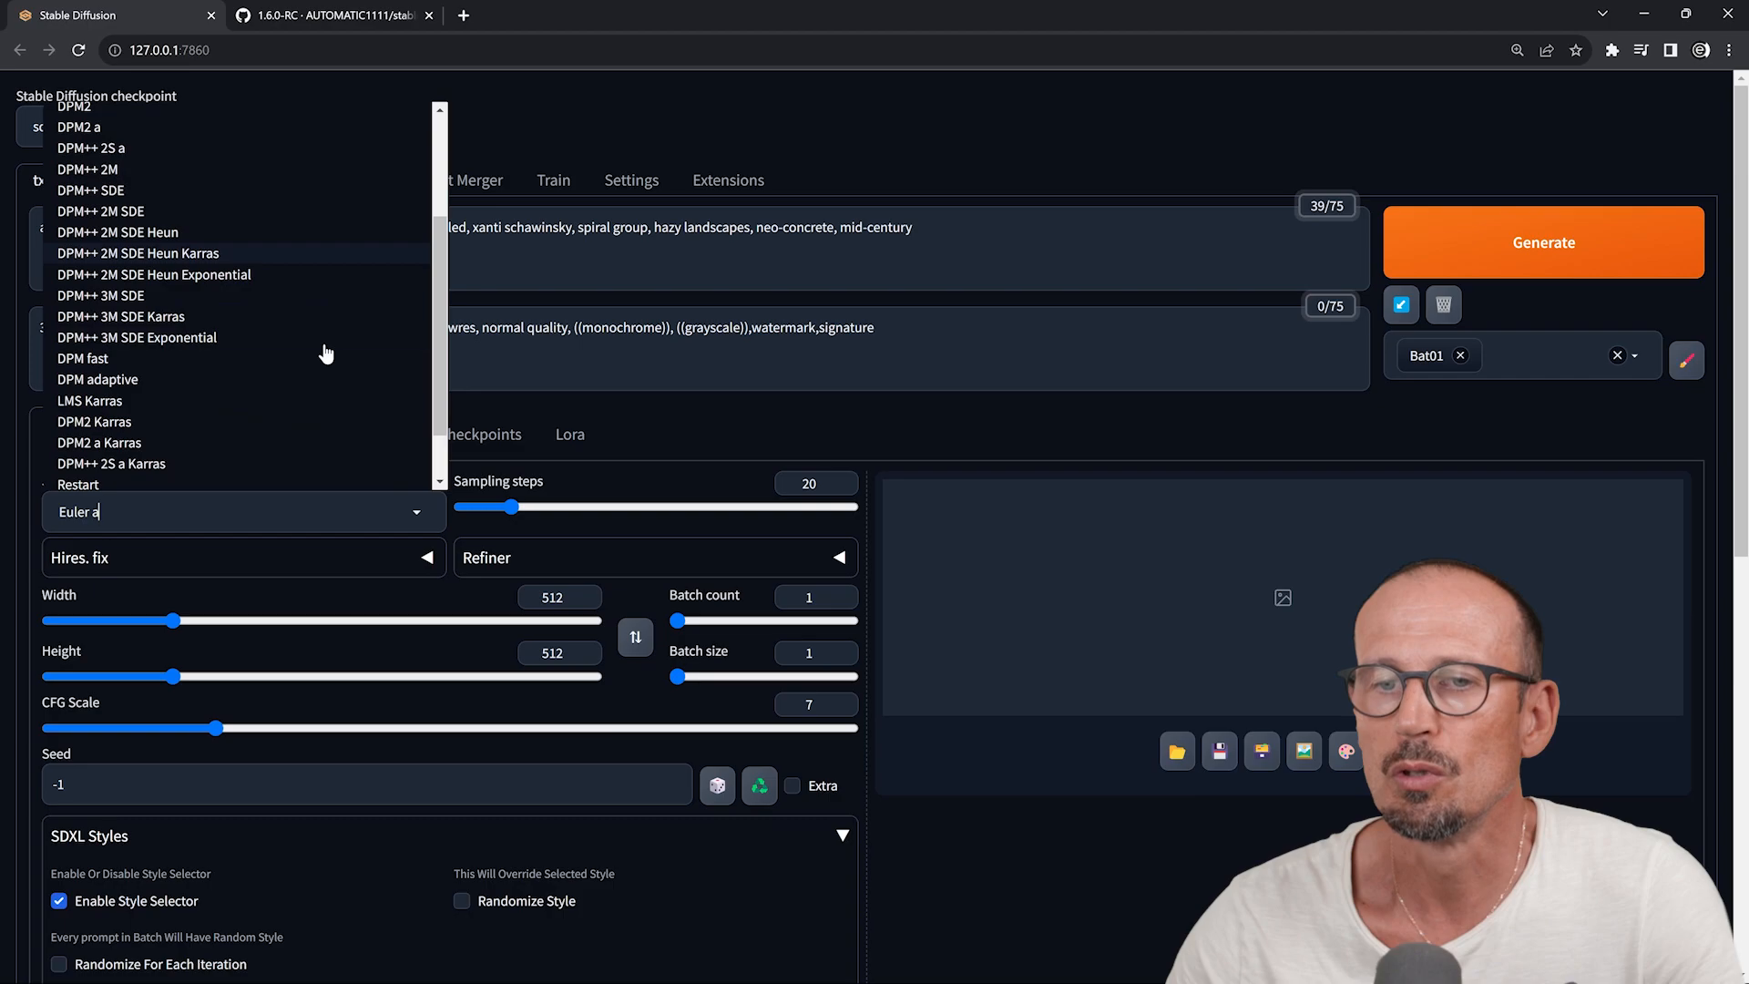
pyautogui.scroll(5, 324, 351)
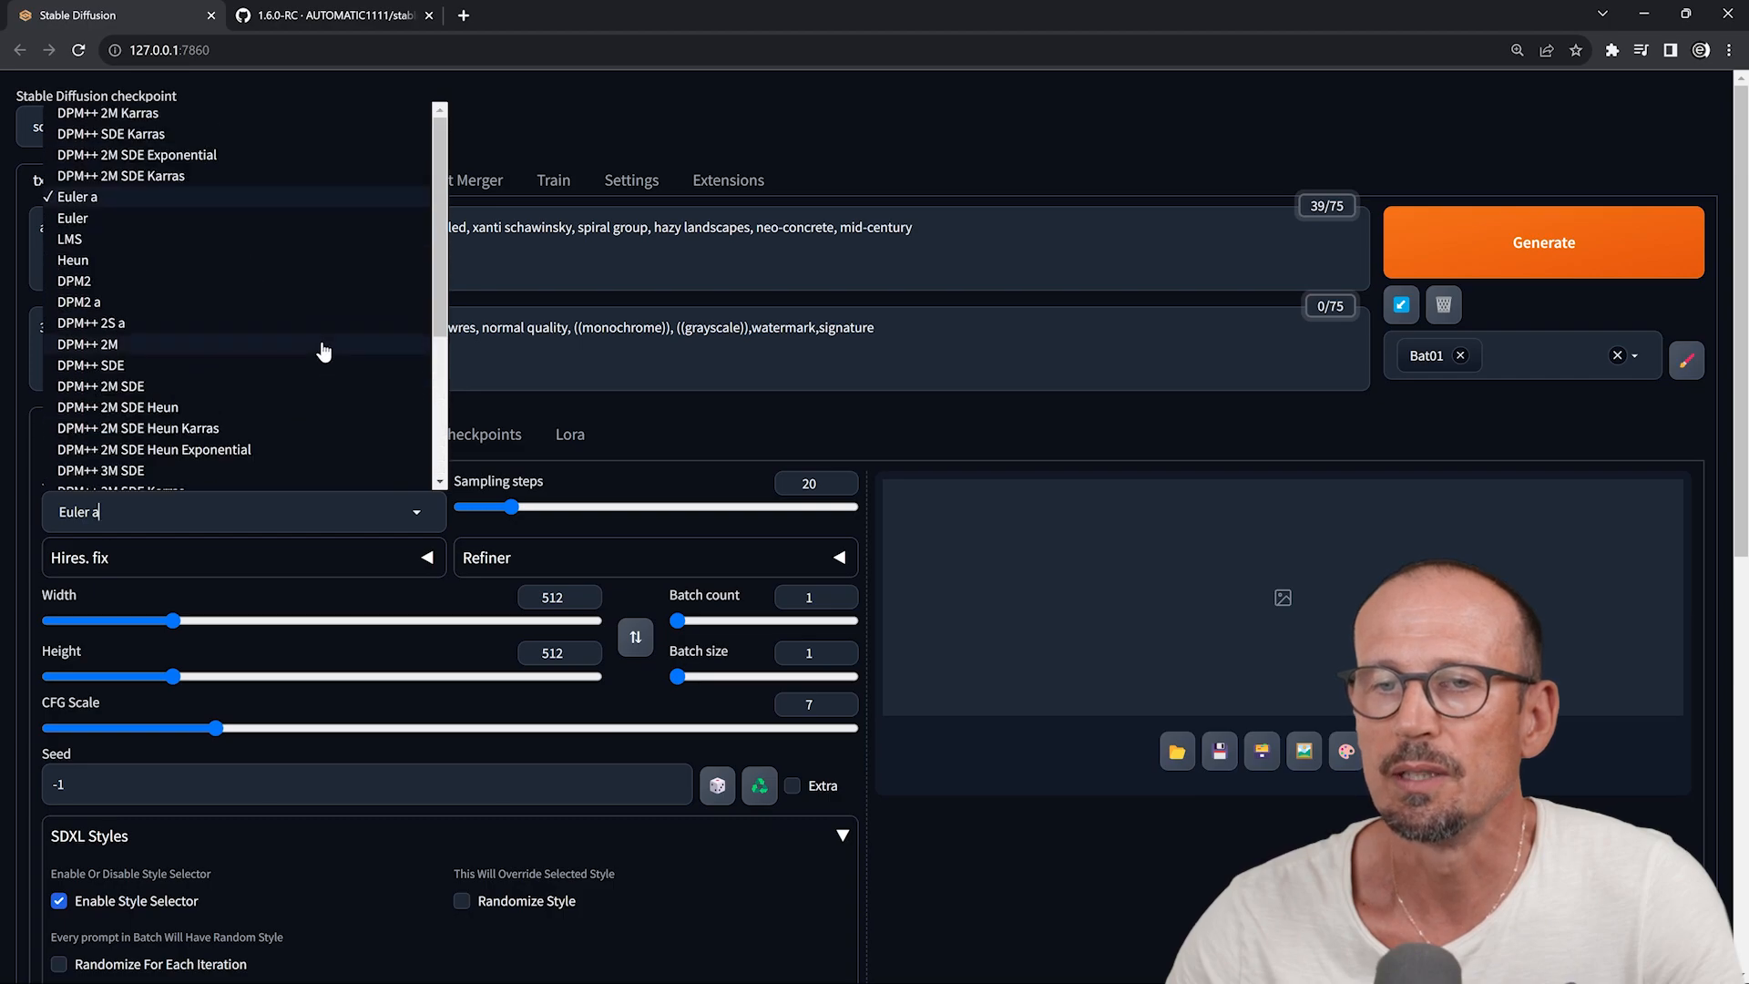
# Step: Switch to the 1.6.0-RC notes on GitHub and read the entries on new samplers and the NV random number generator option
pyautogui.click(339, 15)
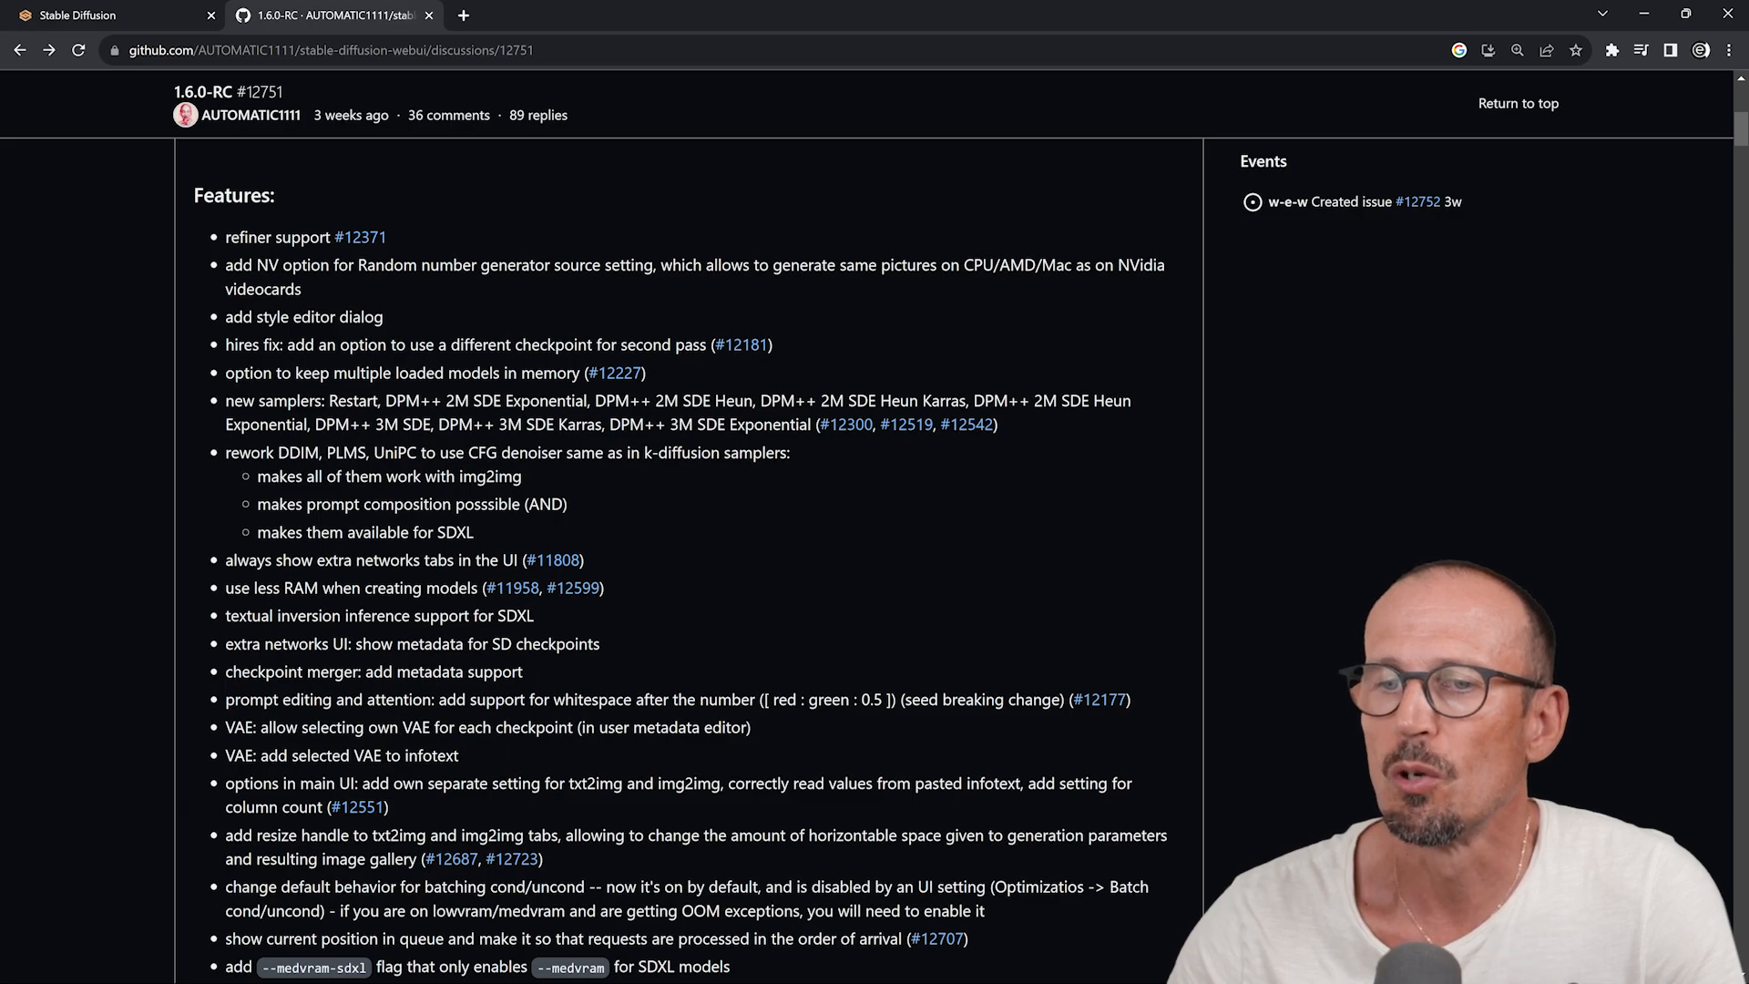
pyautogui.moveTo(329, 401); pyautogui.dragTo(813, 426)
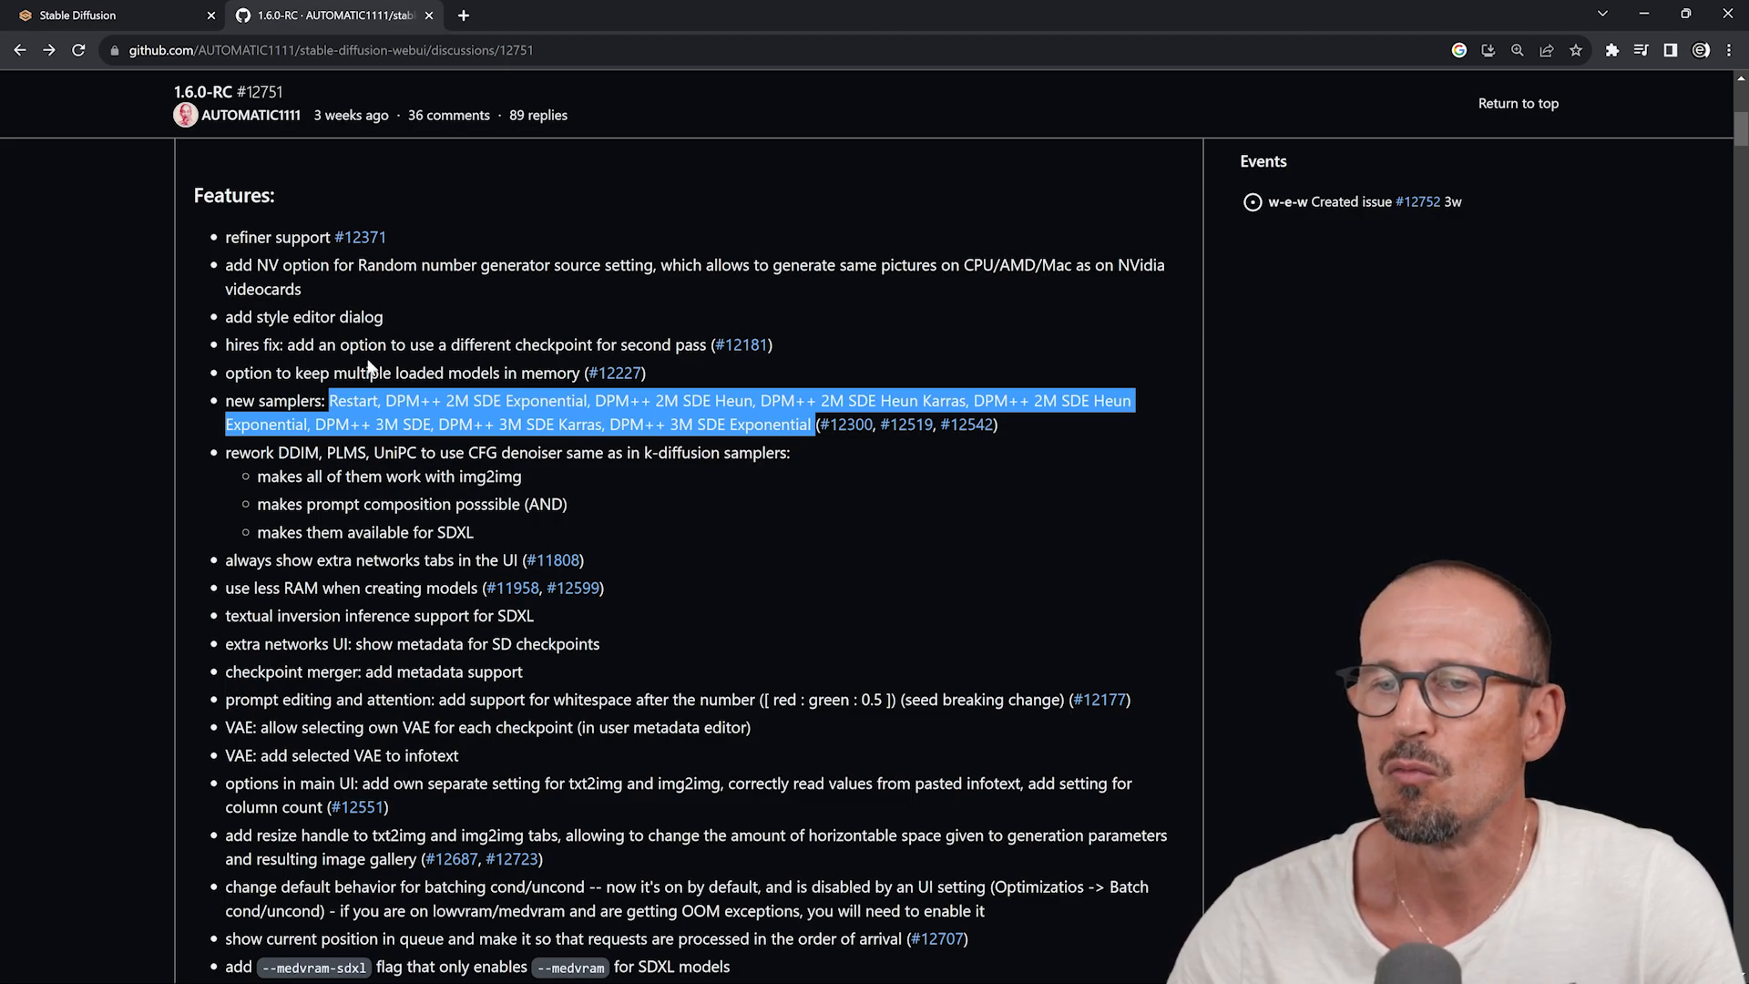
pyautogui.click(372, 367)
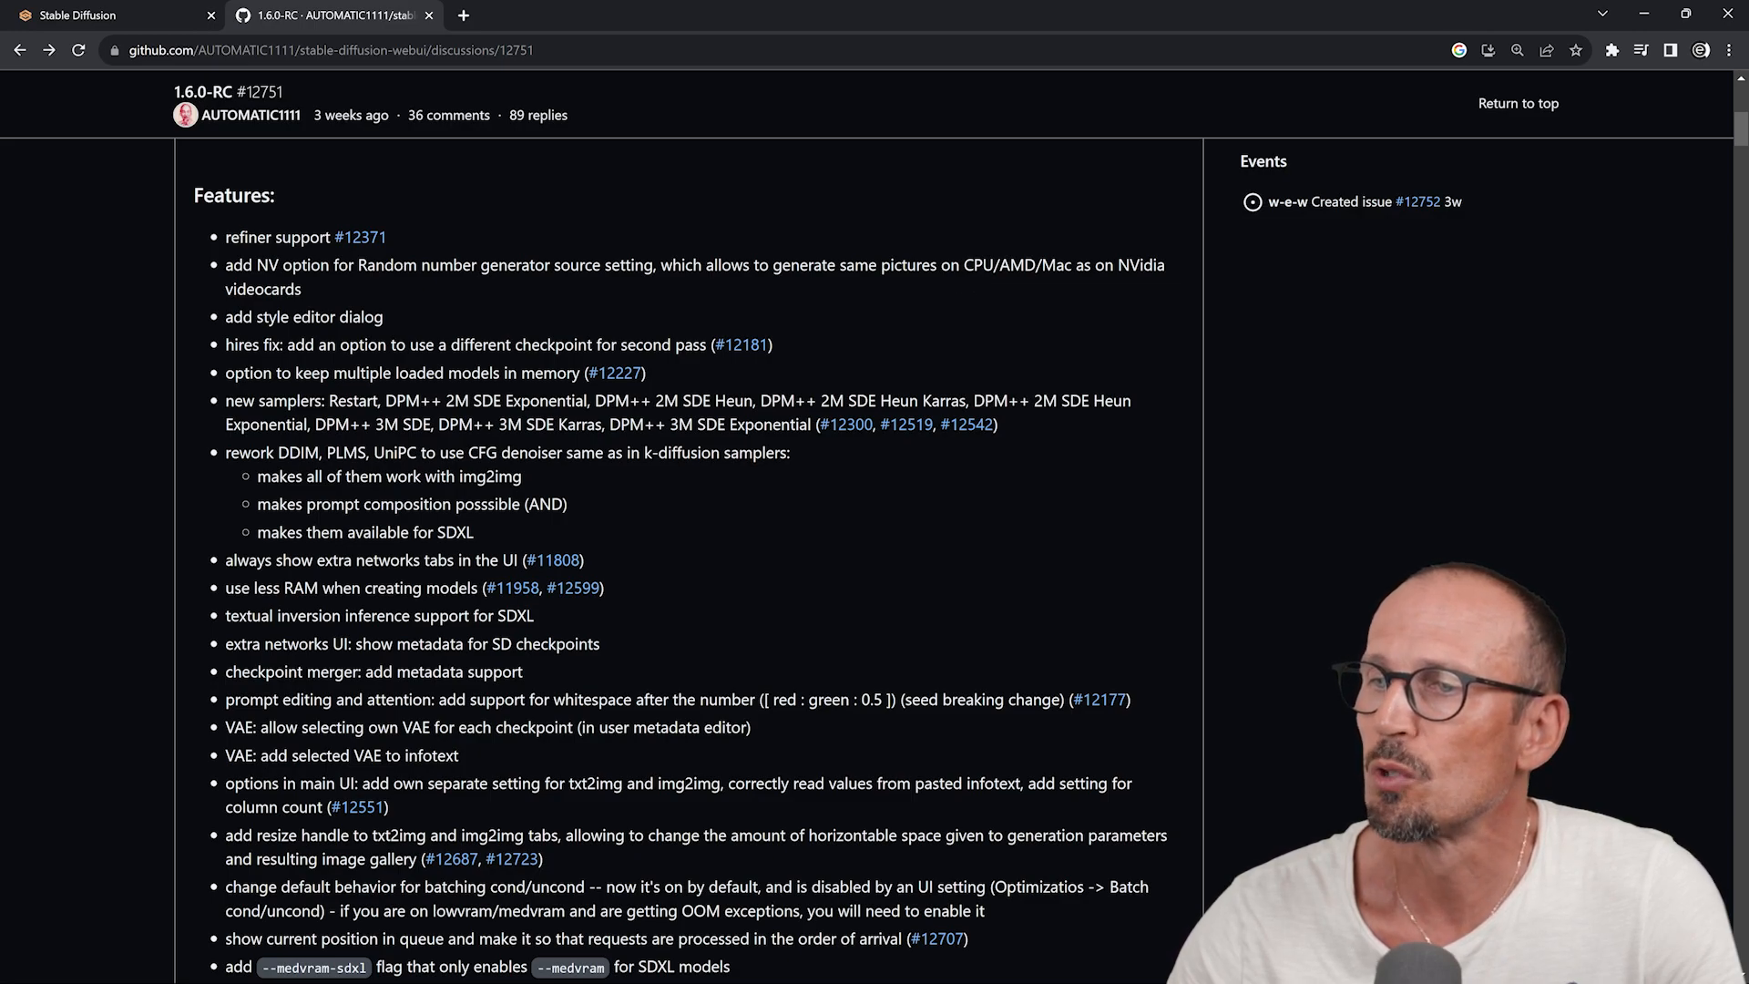
pyautogui.moveTo(964, 265); pyautogui.dragTo(1064, 265)
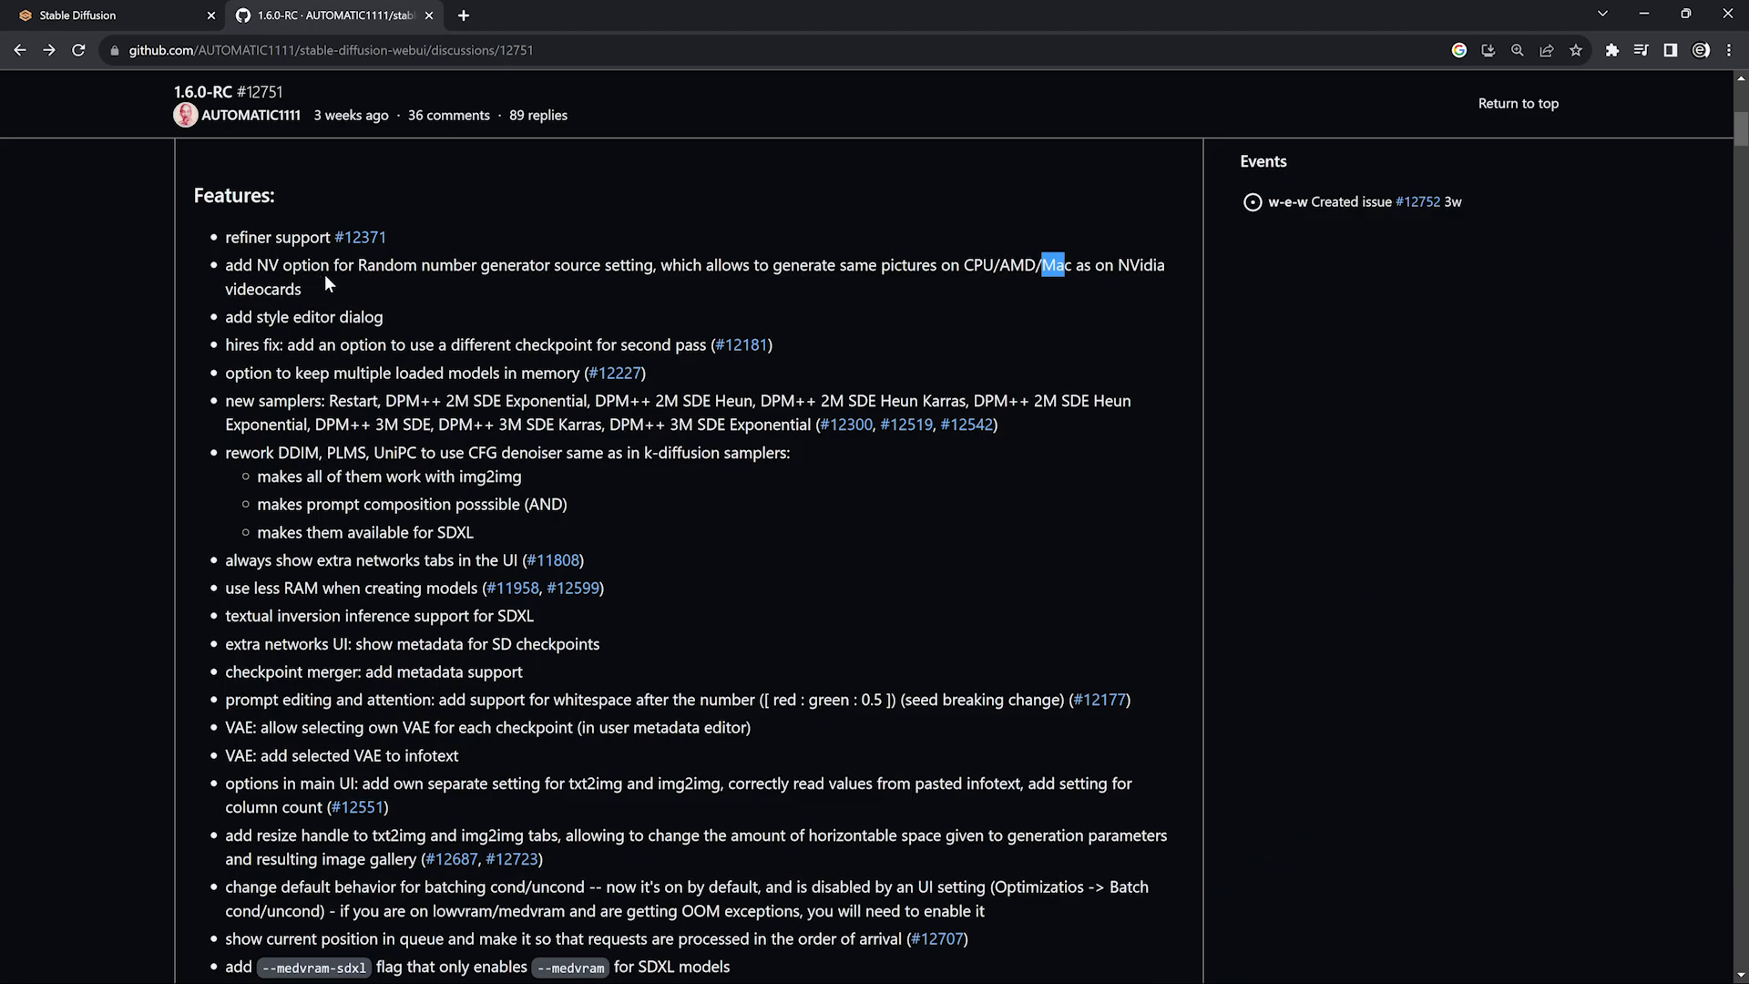
# Step: Examine the random number generator source options in the web UI's Stable Diffusion settings, and return to txt2img
pyautogui.click(140, 9)
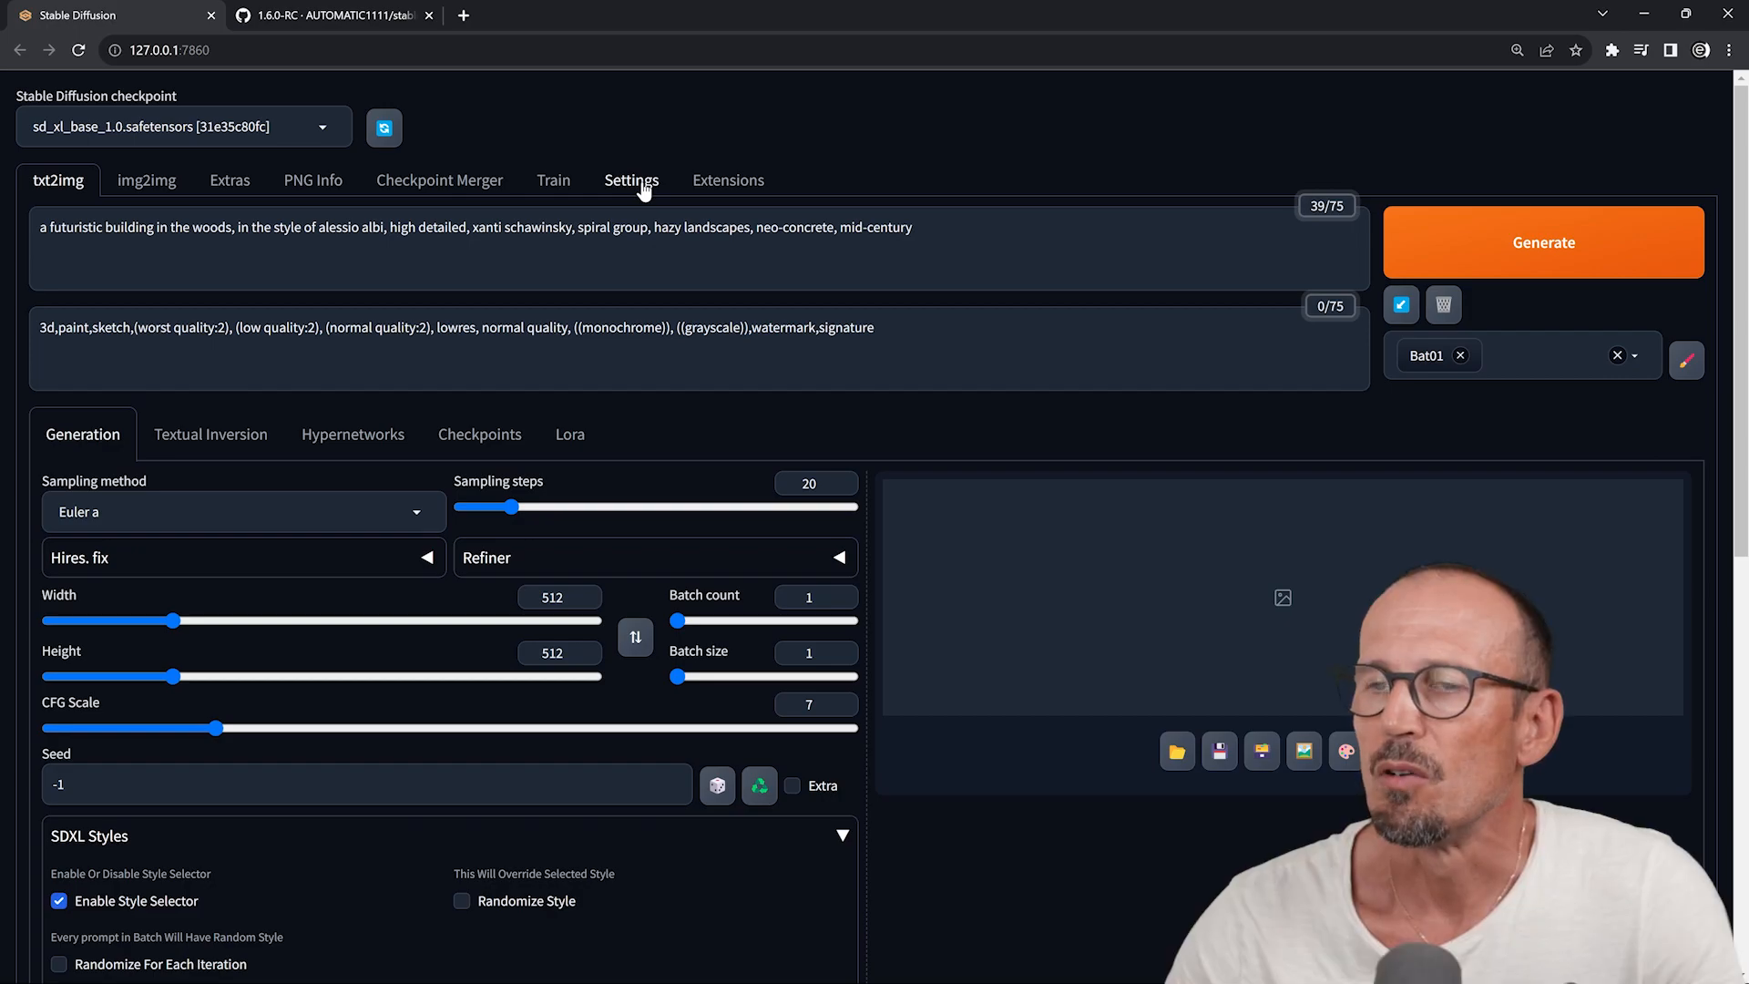
pyautogui.click(643, 187)
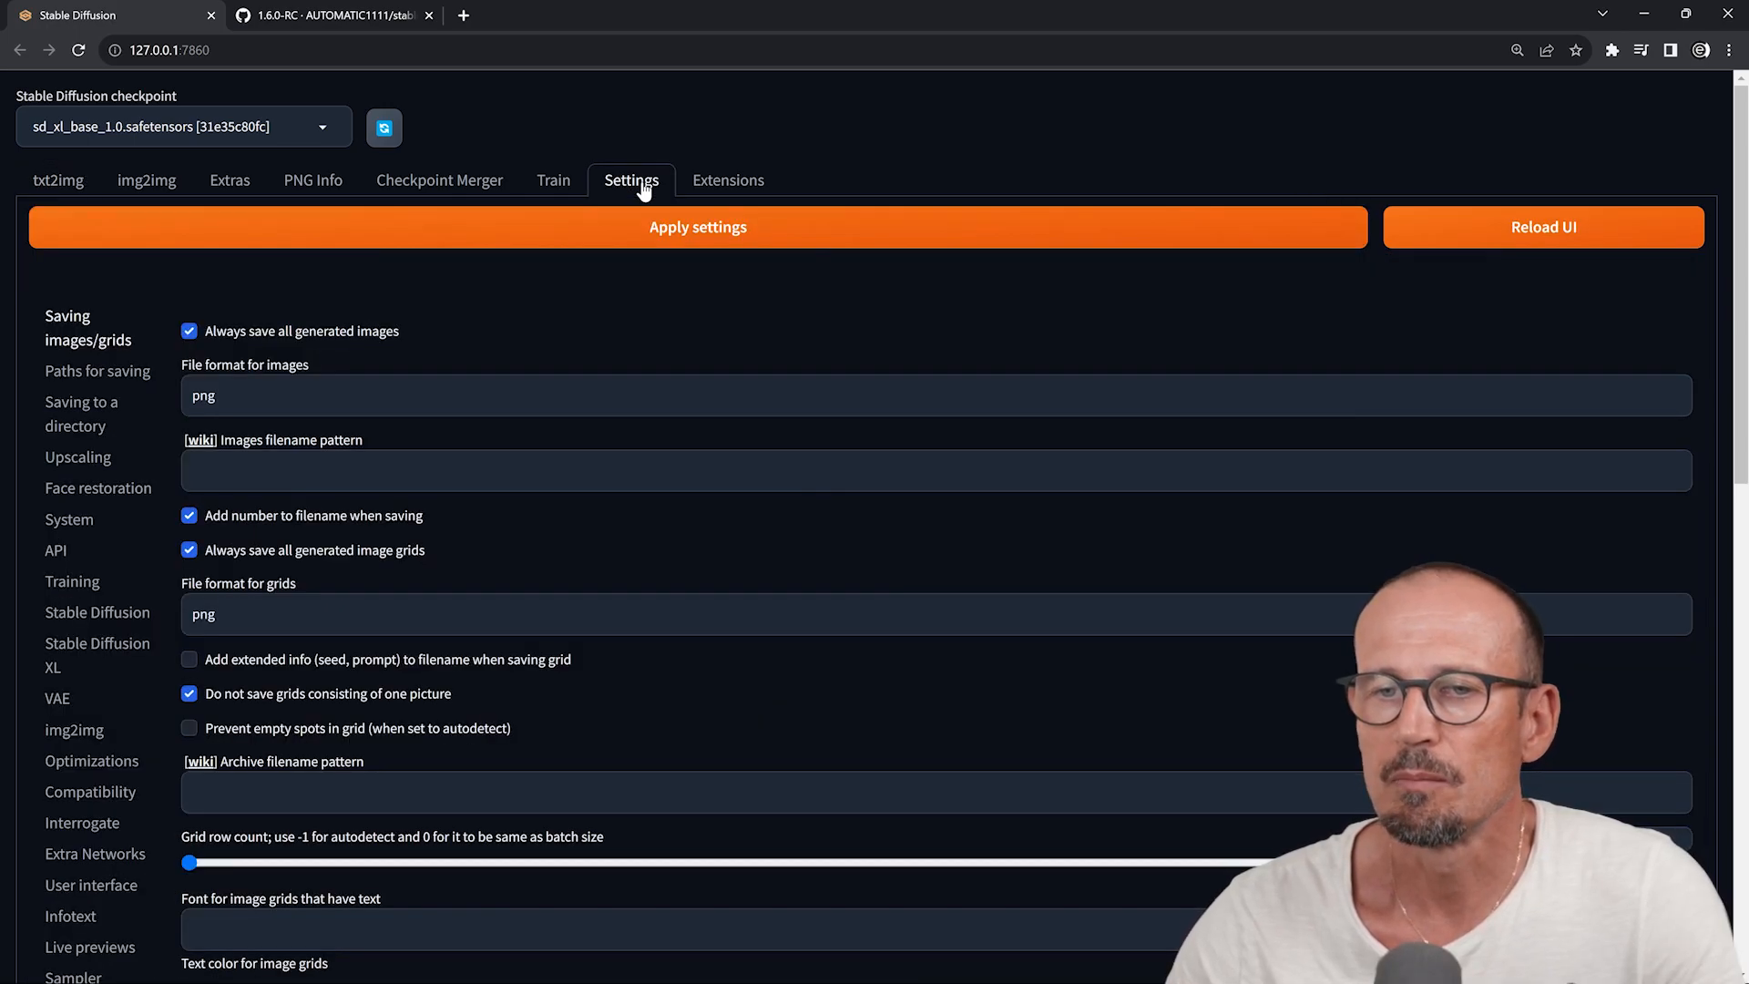
pyautogui.click(137, 614)
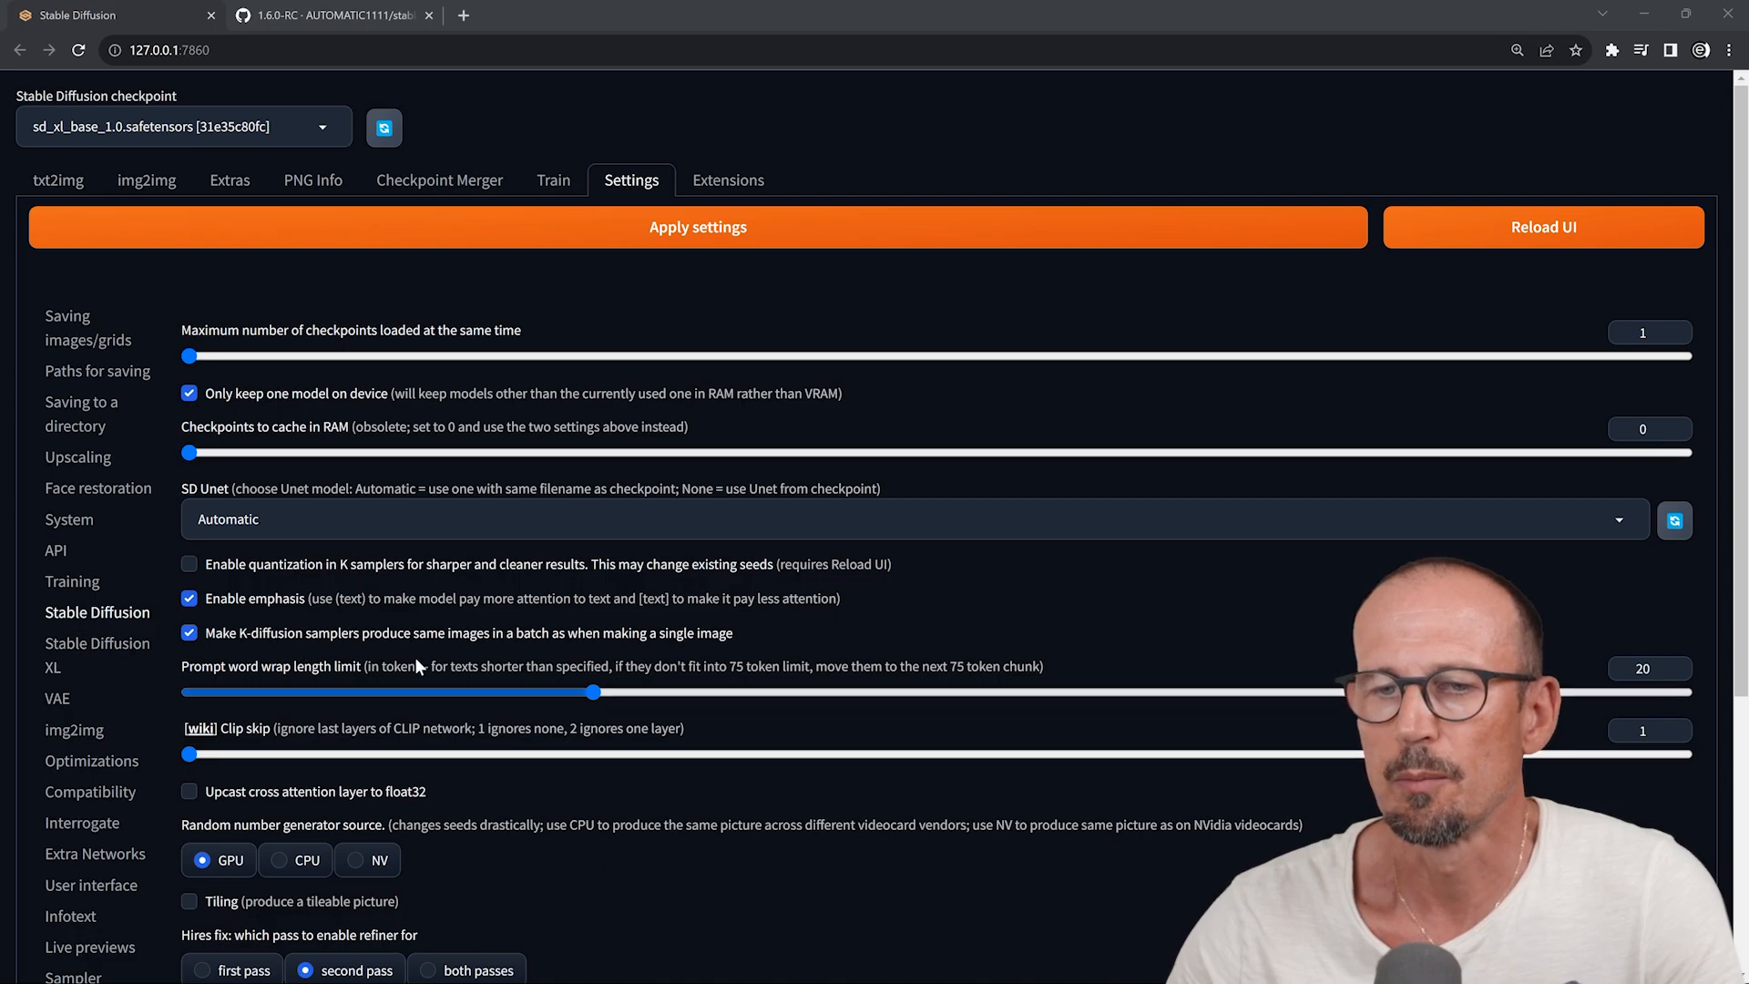
pyautogui.scroll(-3, 182, 628)
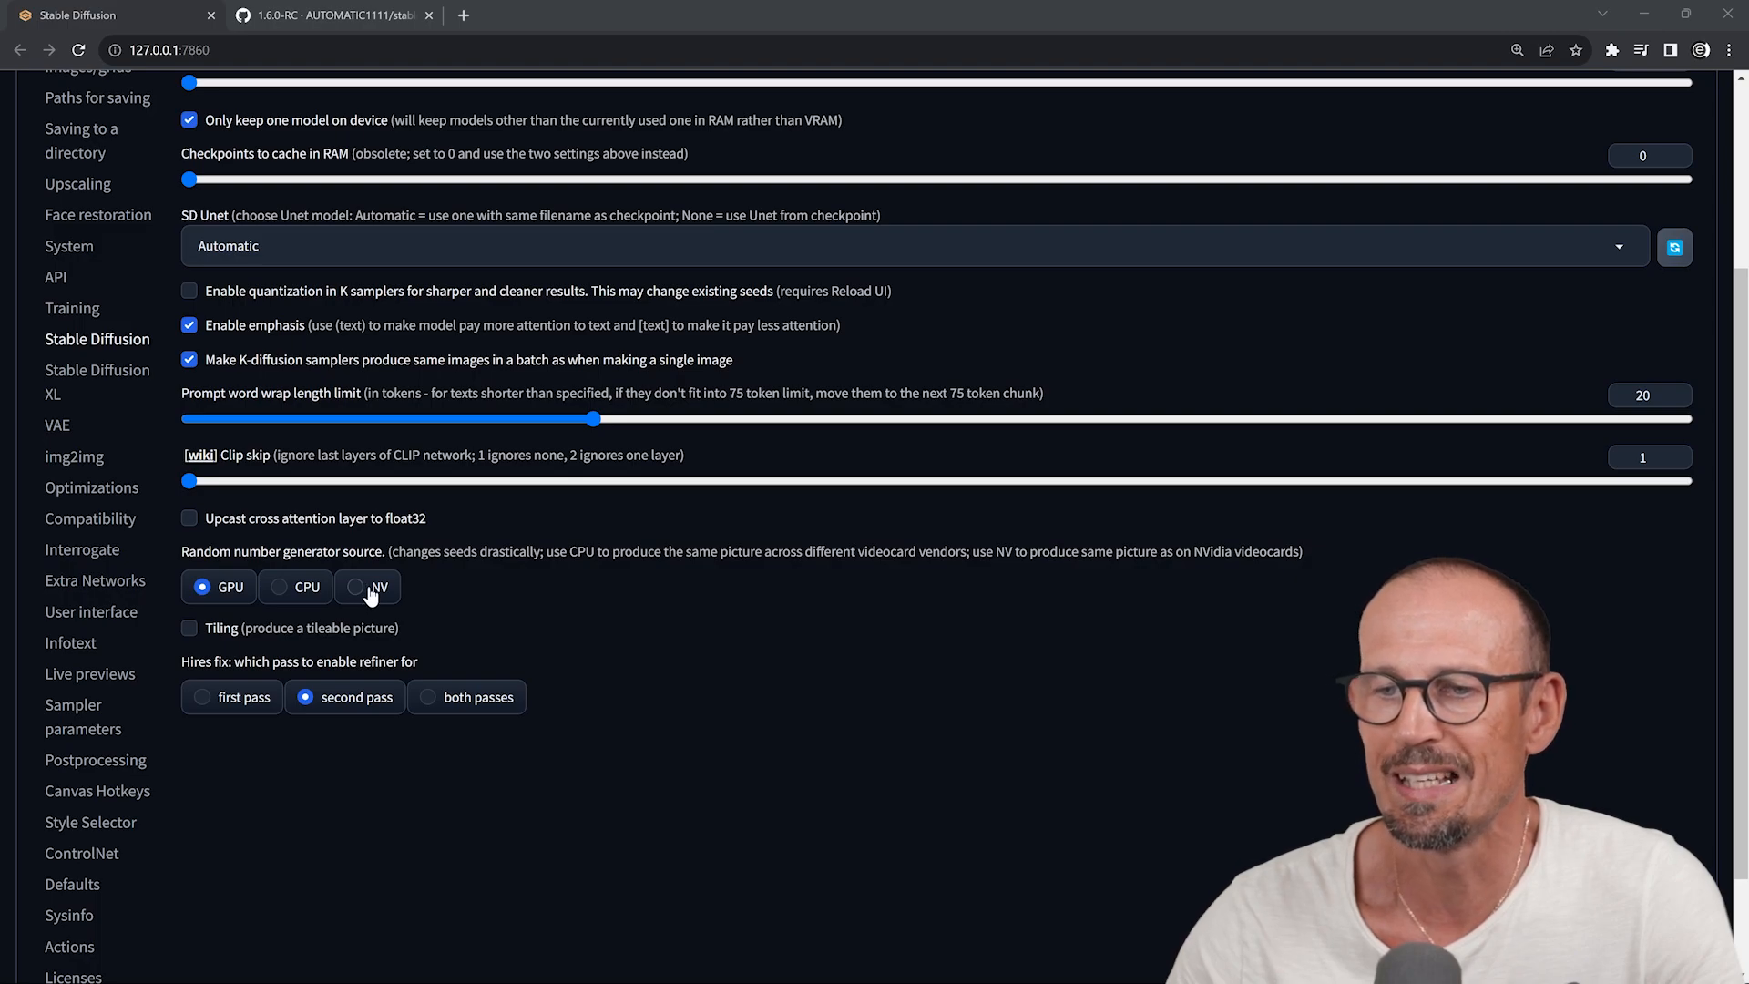
pyautogui.moveTo(1193, 552); pyautogui.dragTo(1304, 552)
pyautogui.click(1048, 570)
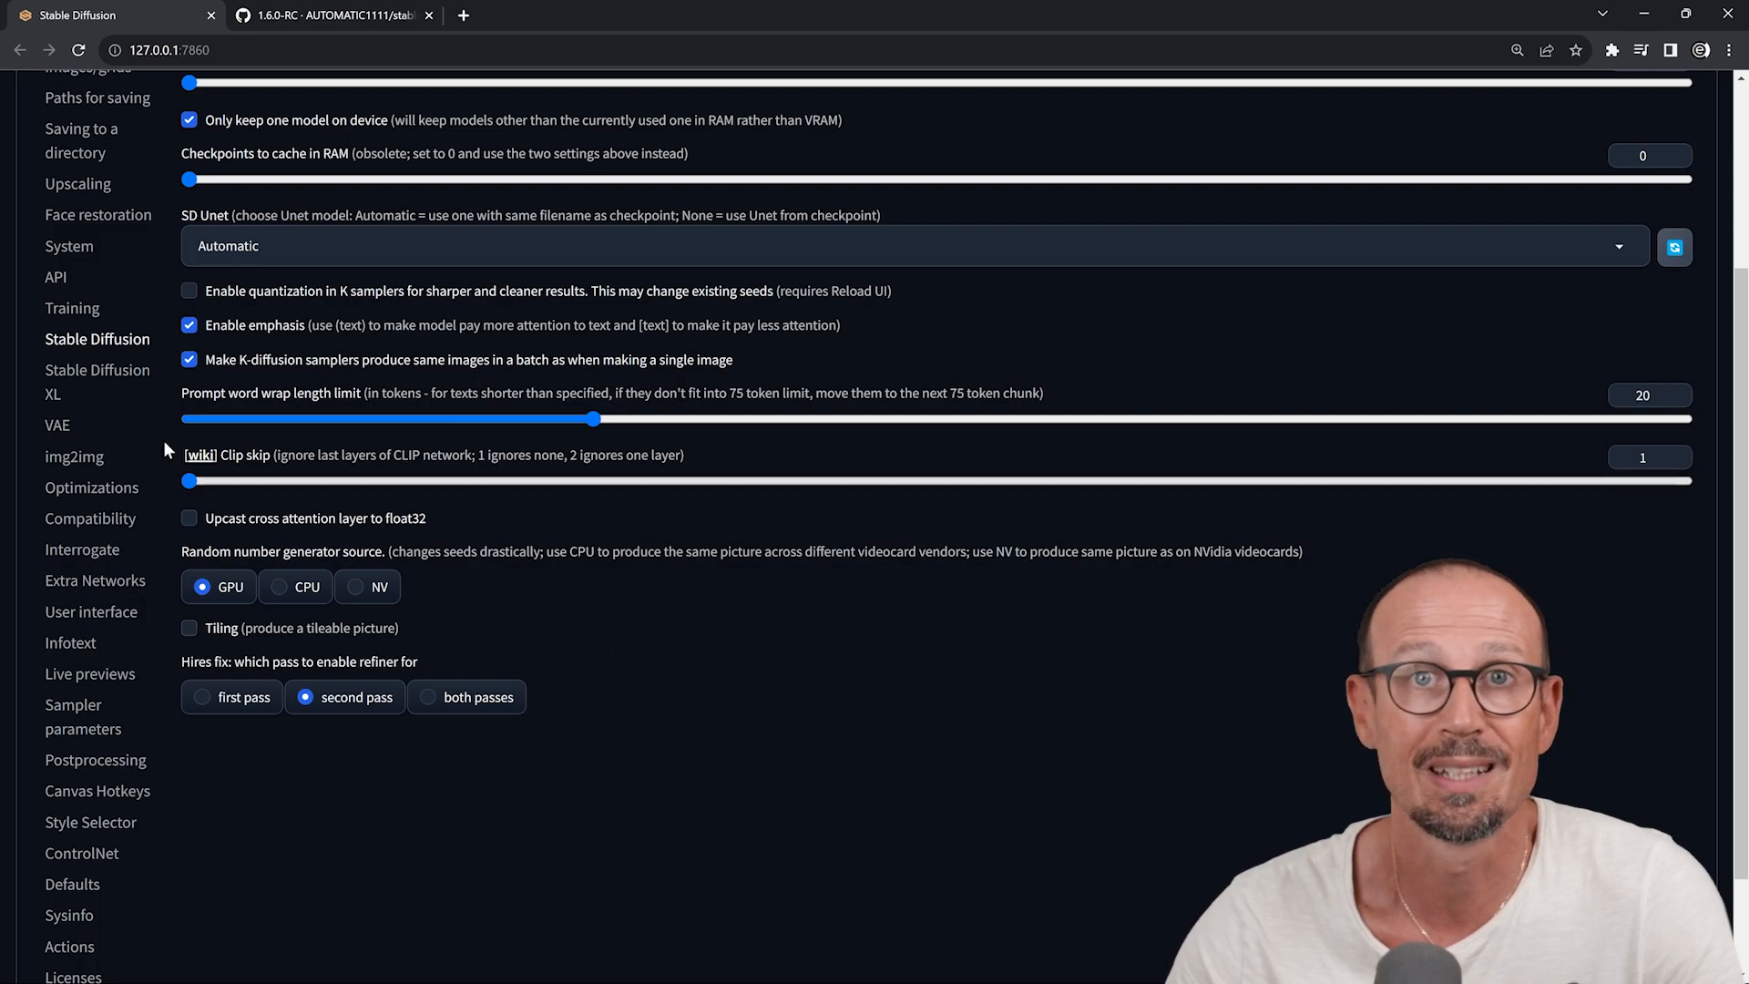
pyautogui.scroll(3, 129, 355)
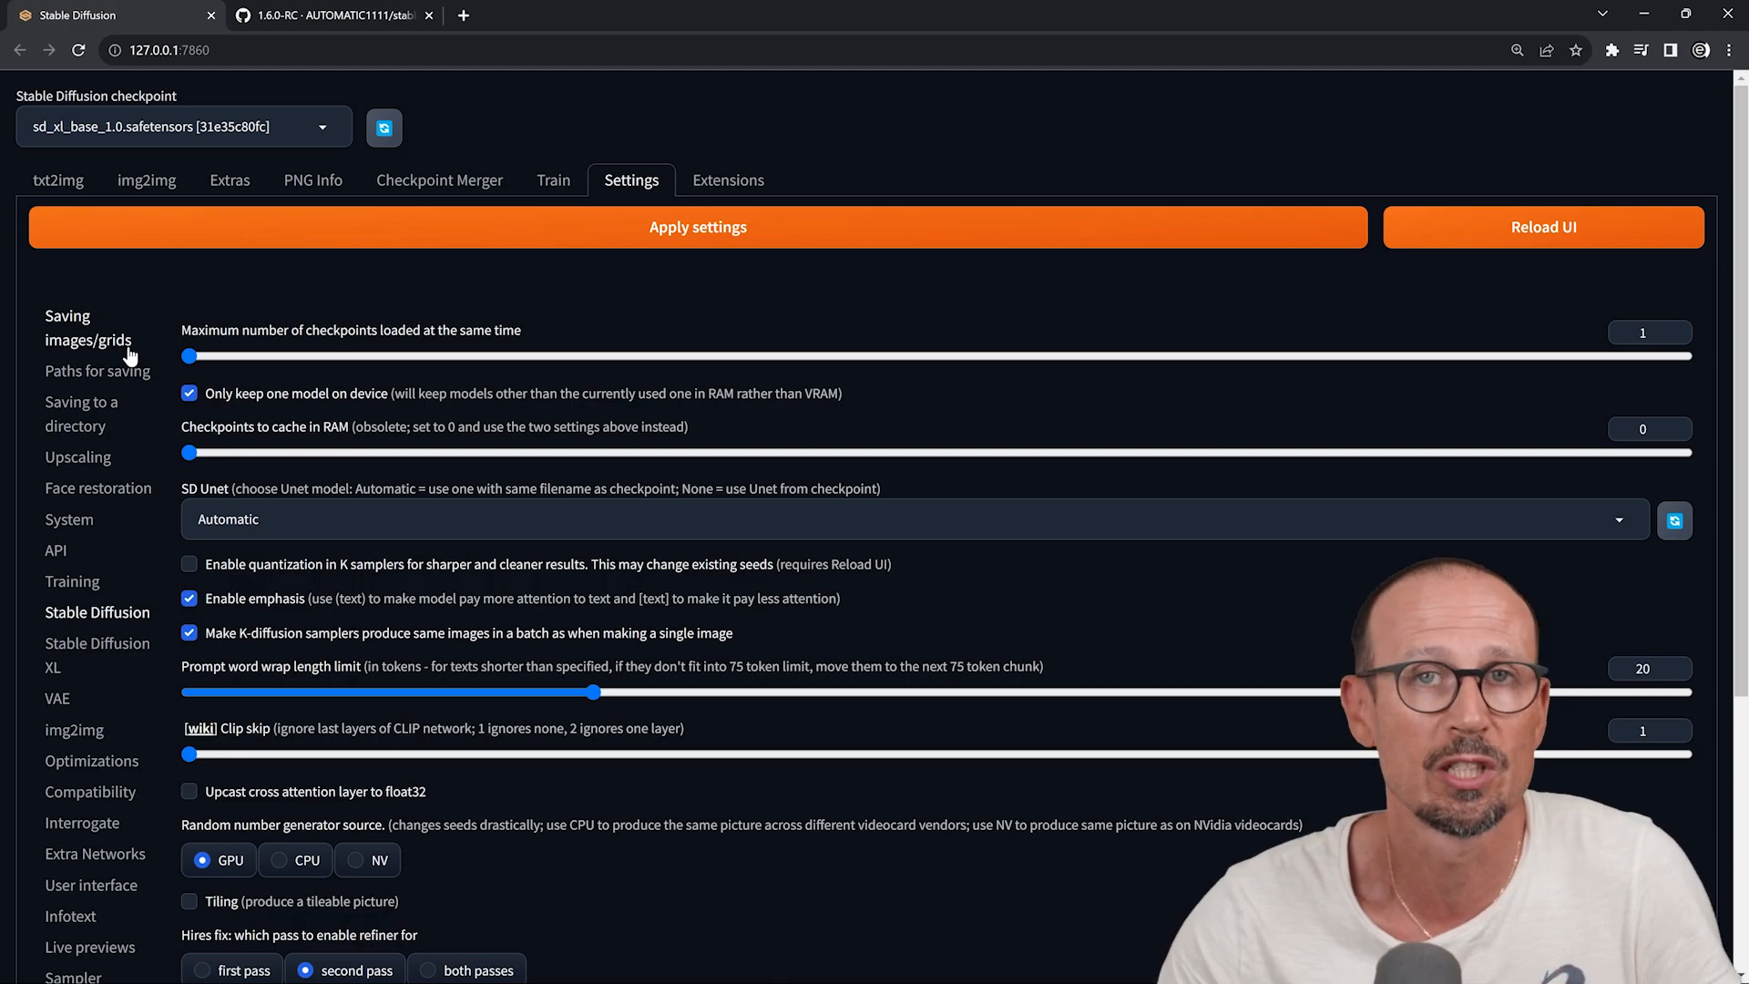
pyautogui.click(60, 180)
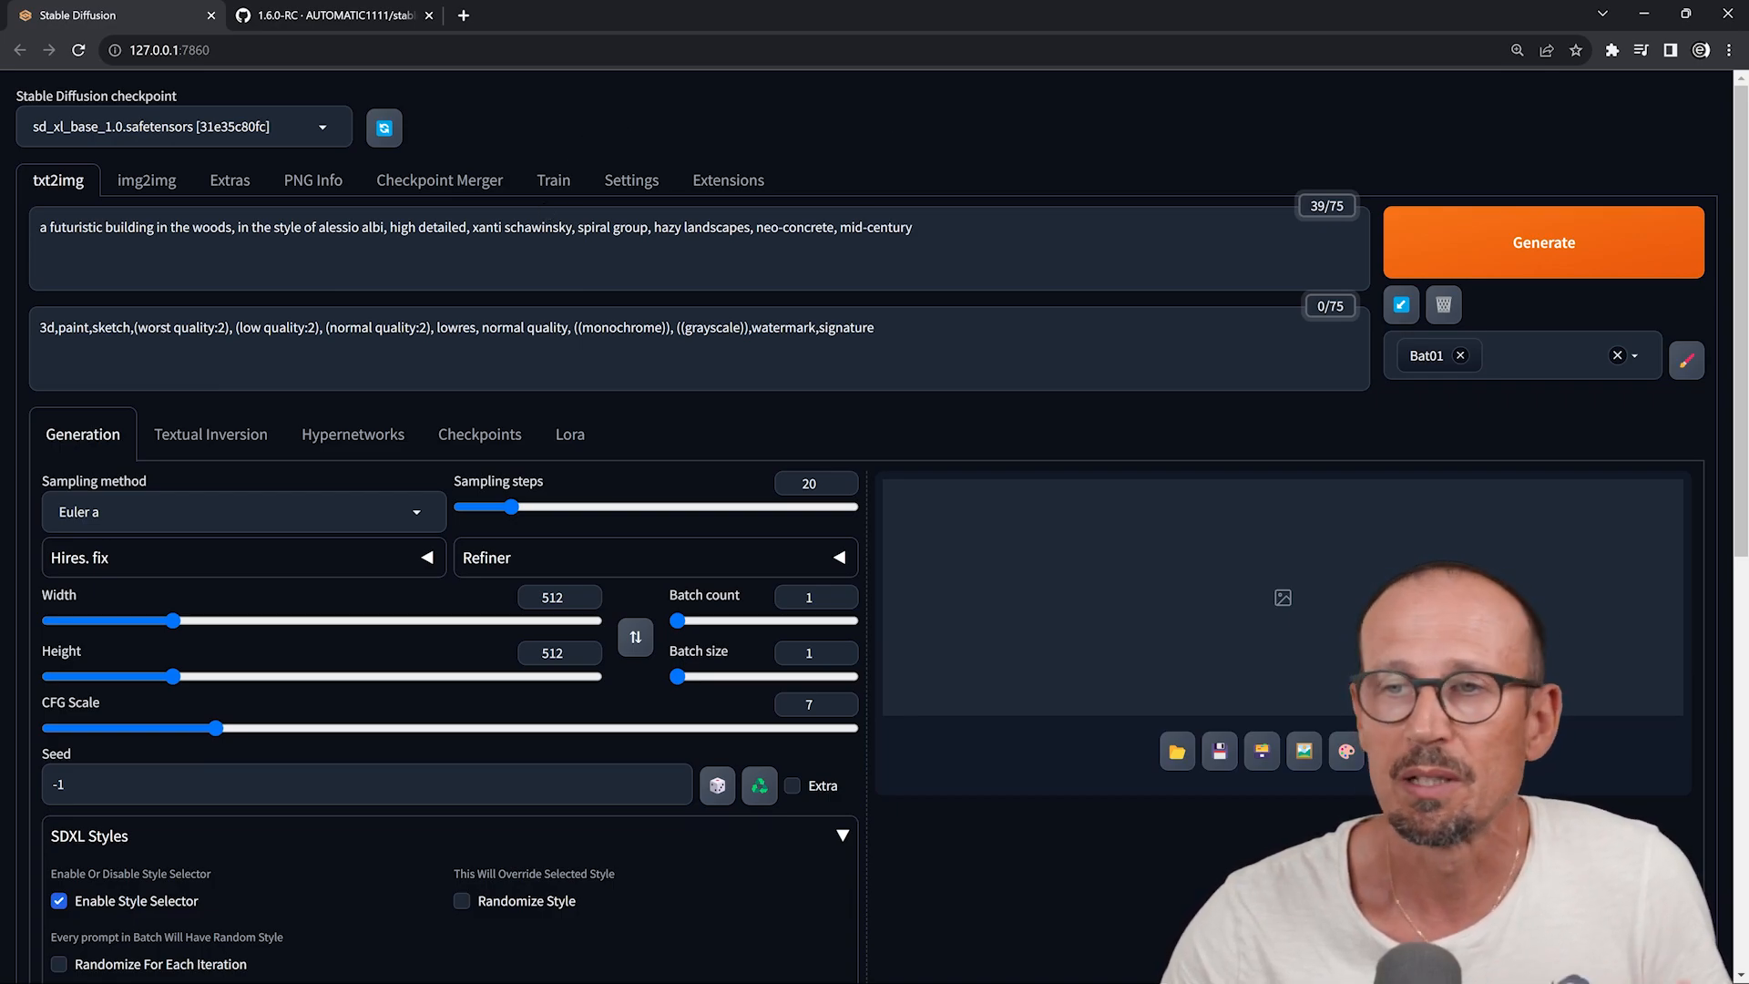
# Step: Open the choices of the Quicksettings list in the User interface settings
pyautogui.click(631, 182)
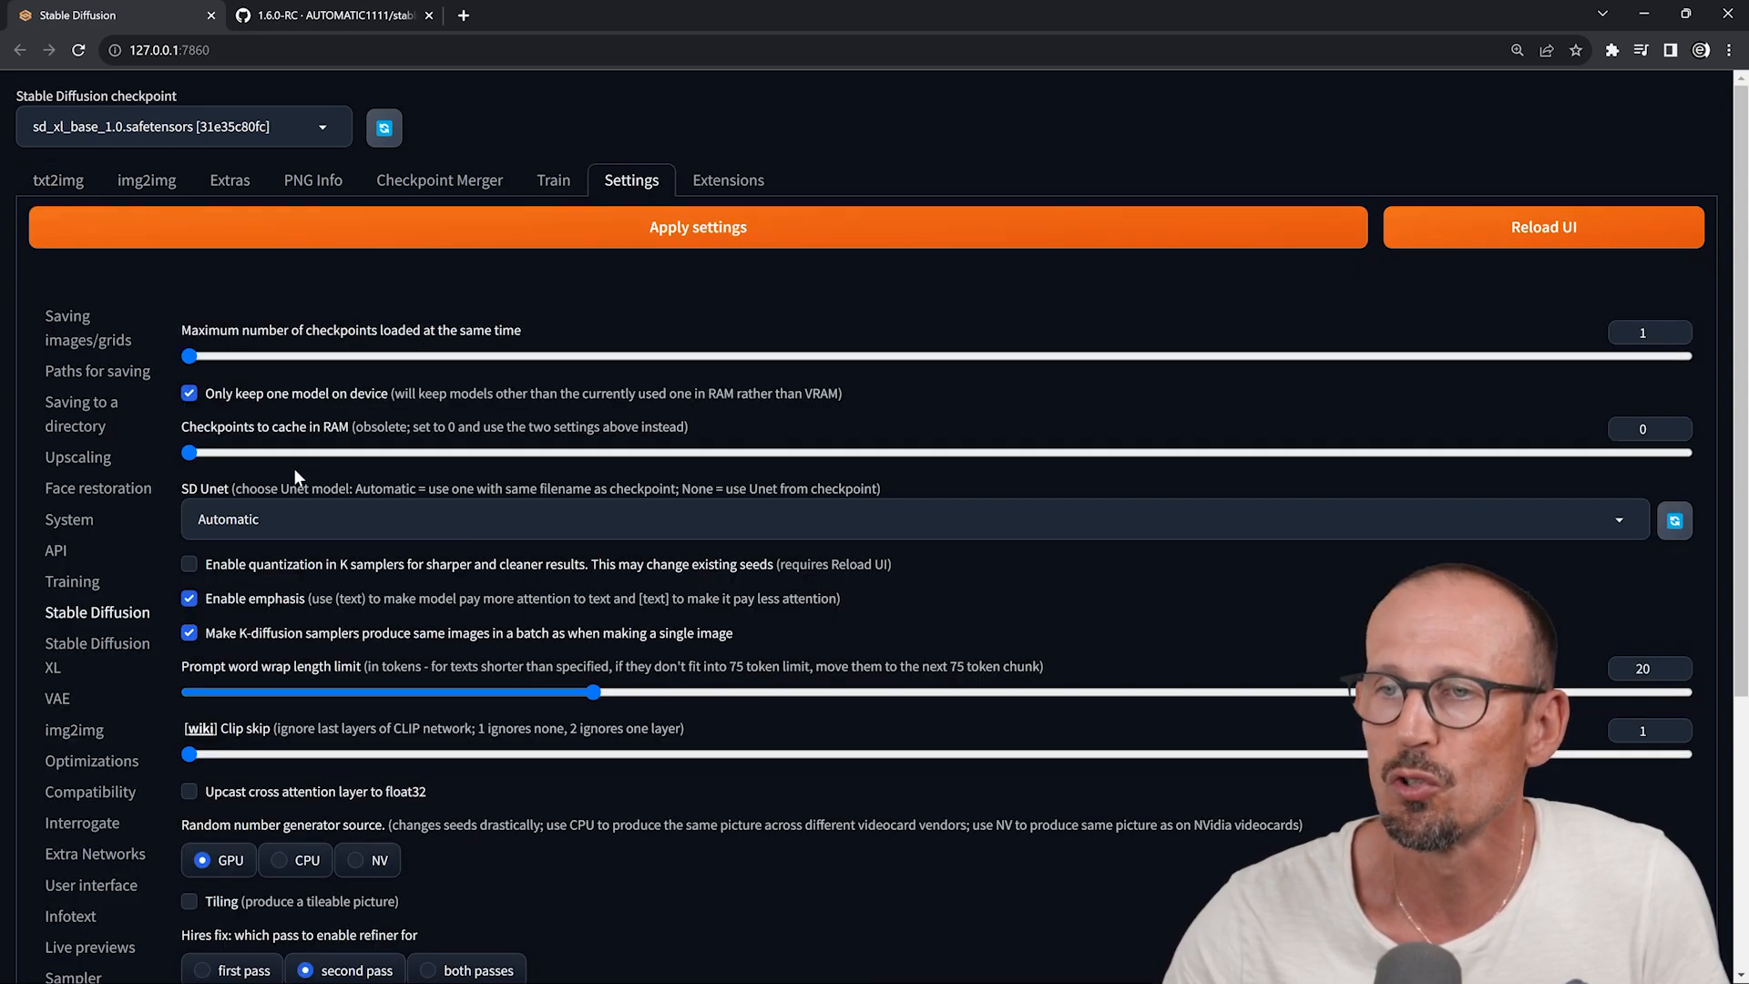
pyautogui.scroll(-3, 122, 583)
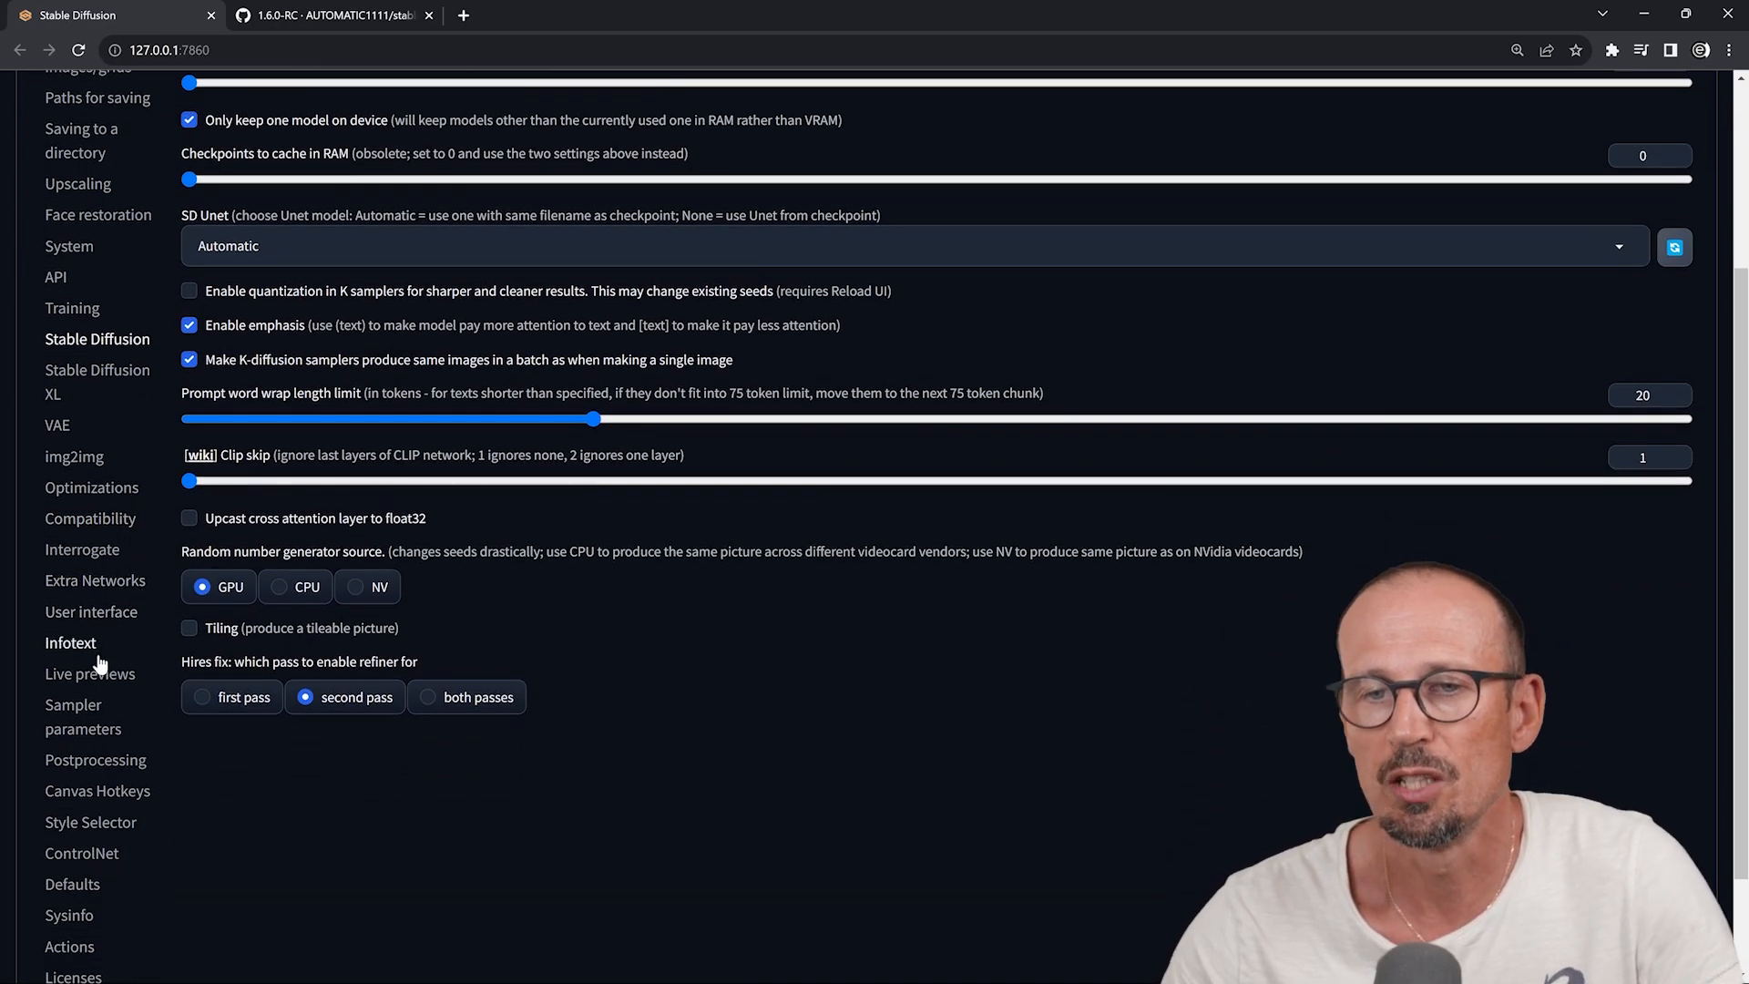
pyautogui.scroll(-2, 105, 645)
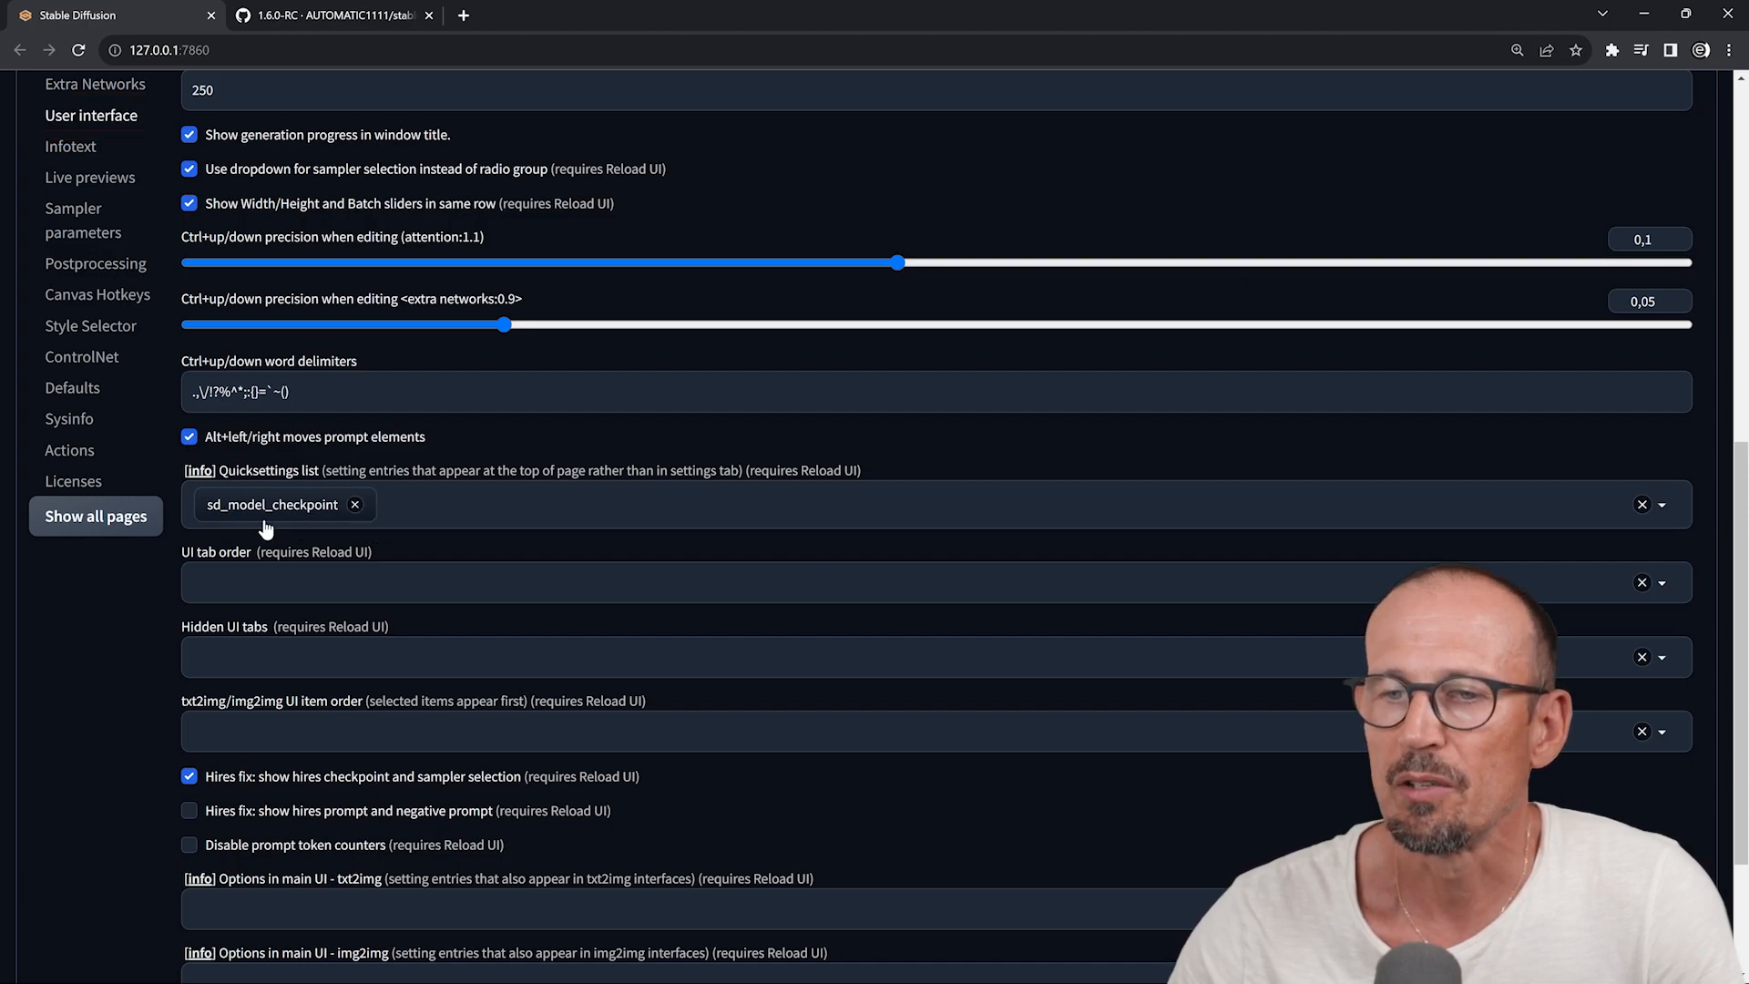
pyautogui.click(383, 504)
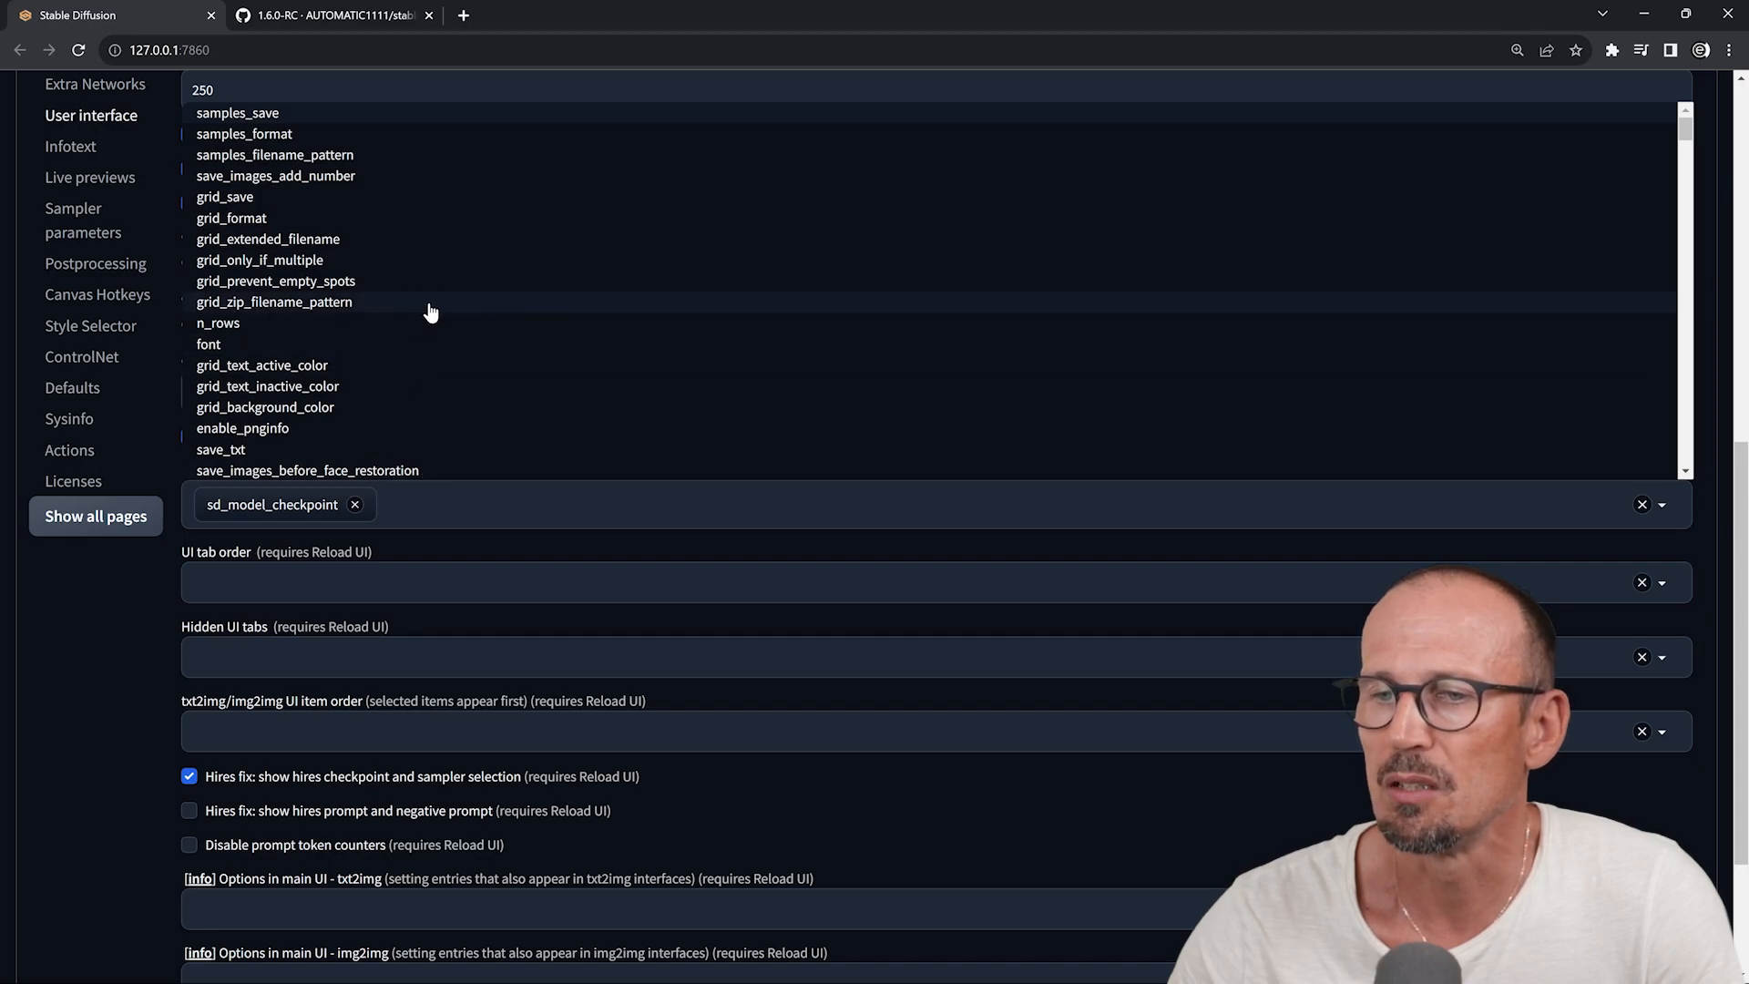
# Step: Add sd_vae and CLIP_stop_at_last_layers to the Quicksettings list
pyautogui.scroll(-1, 419, 308)
pyautogui.scroll(-10, 423, 306)
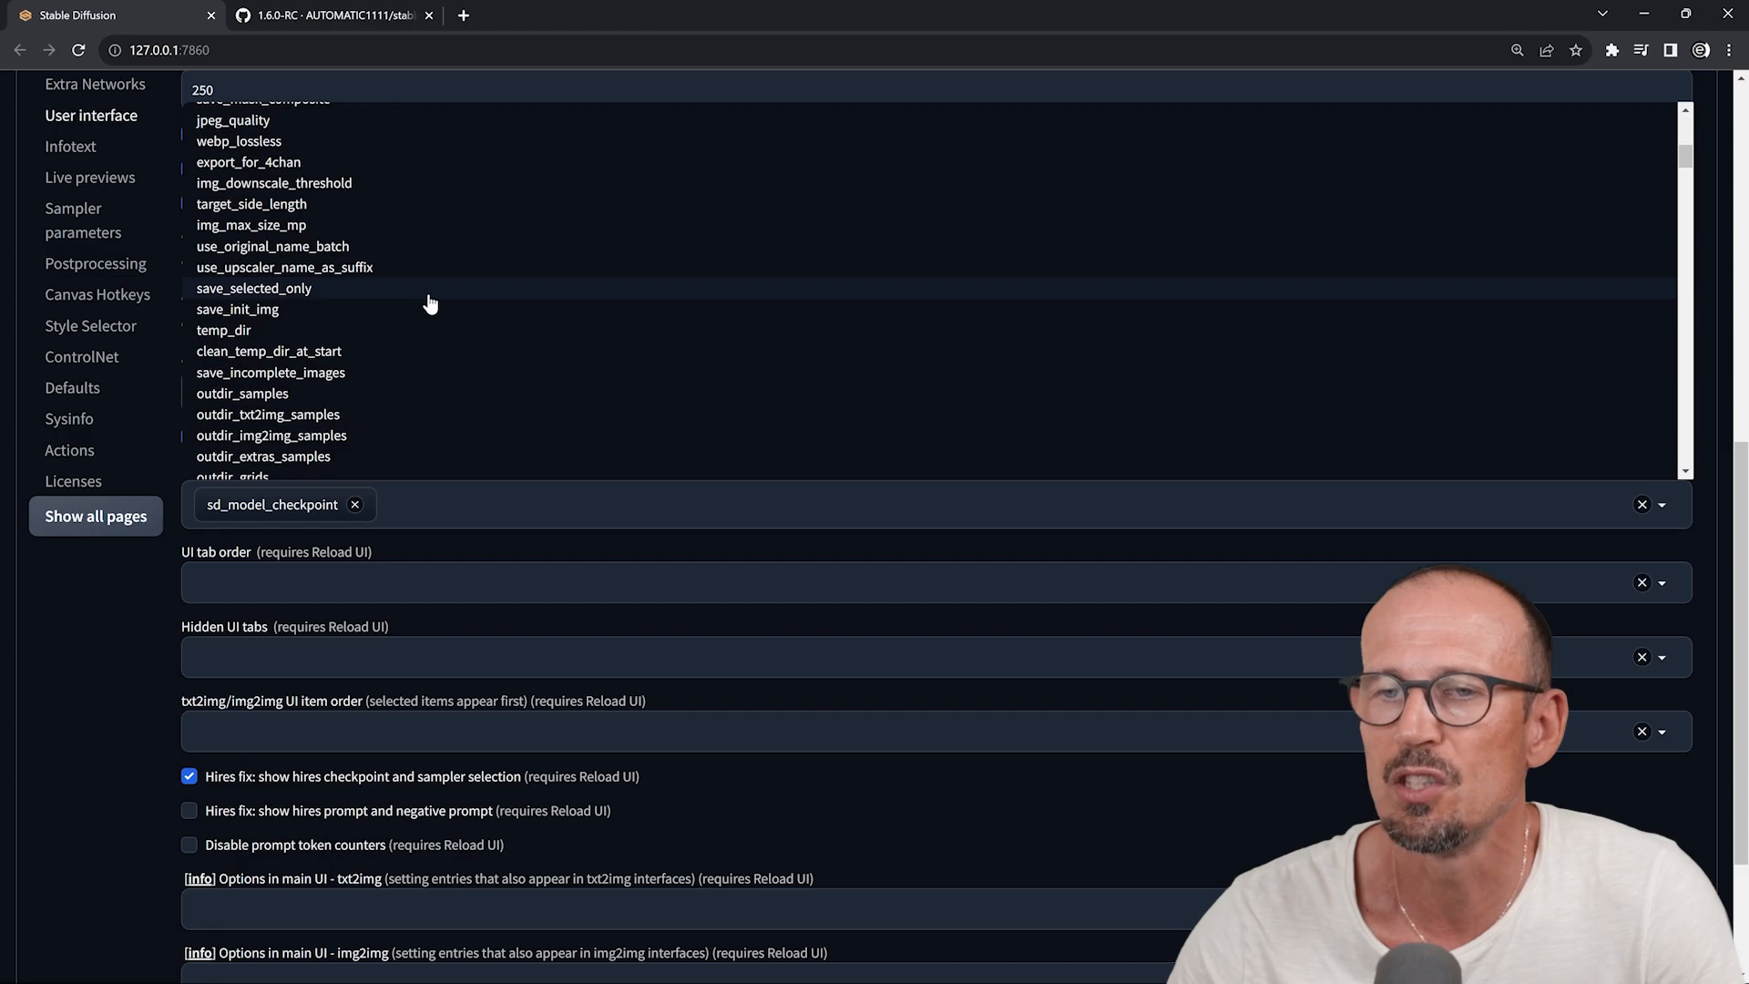
pyautogui.scroll(-15, 429, 303)
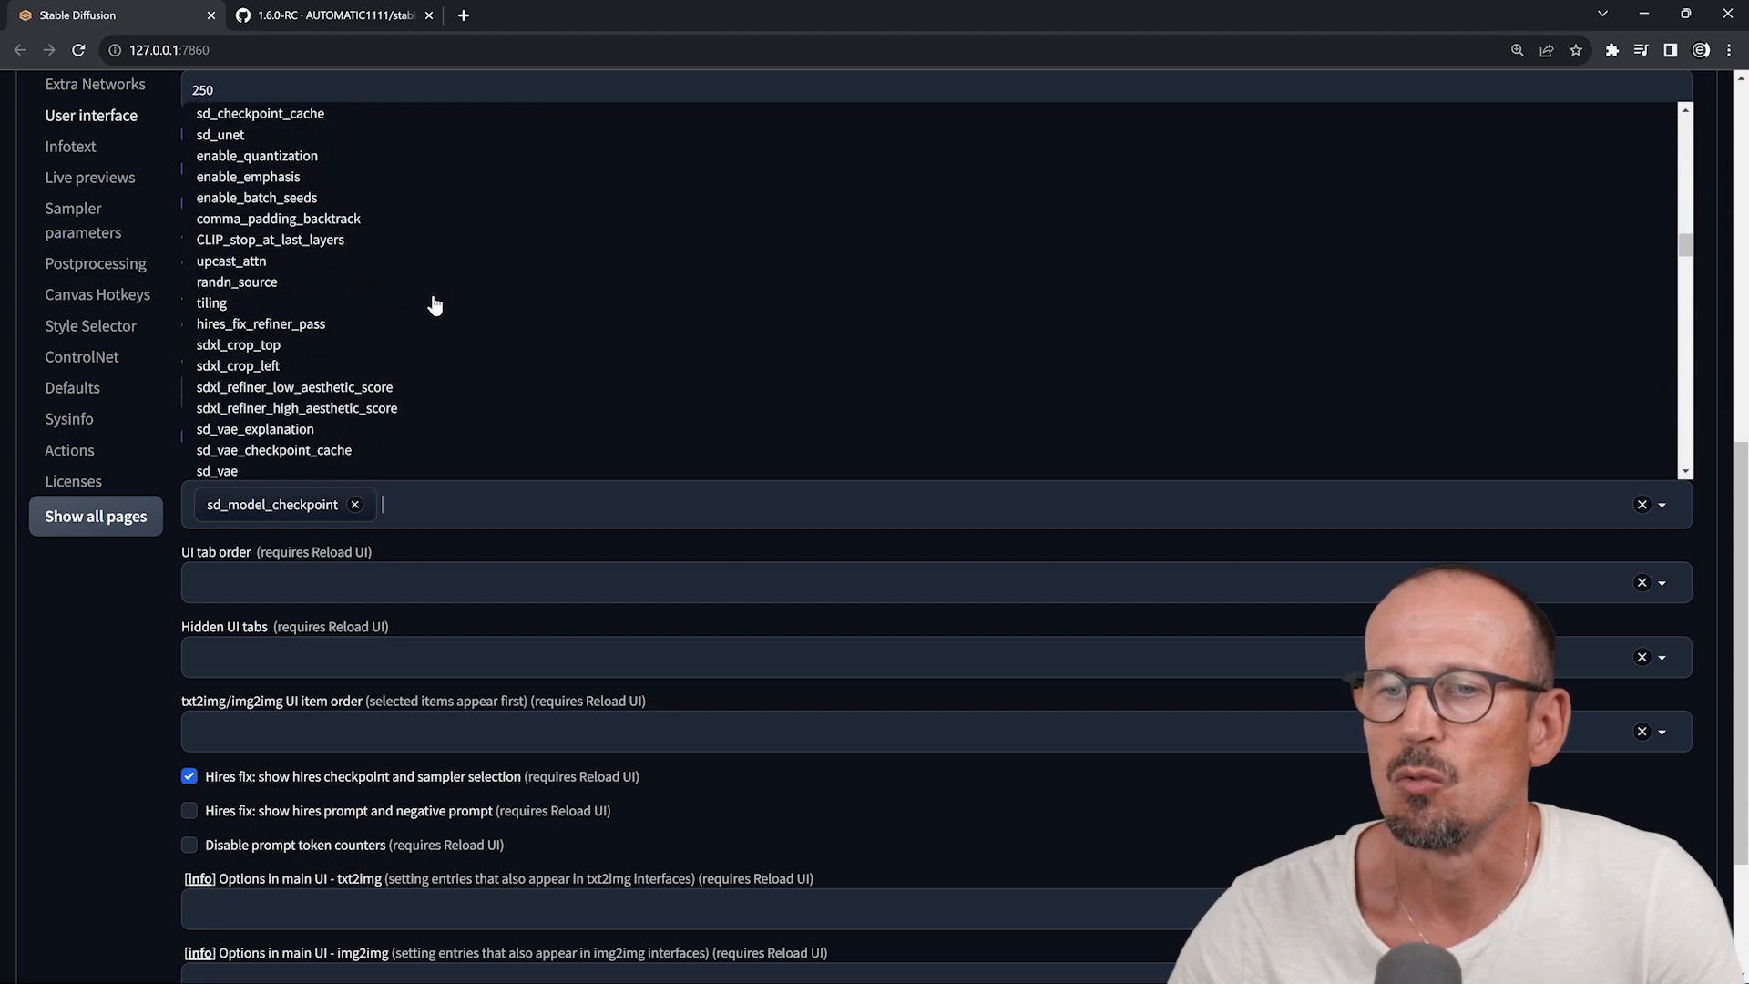
pyautogui.scroll(-5, 433, 303)
pyautogui.scroll(20, 401, 337)
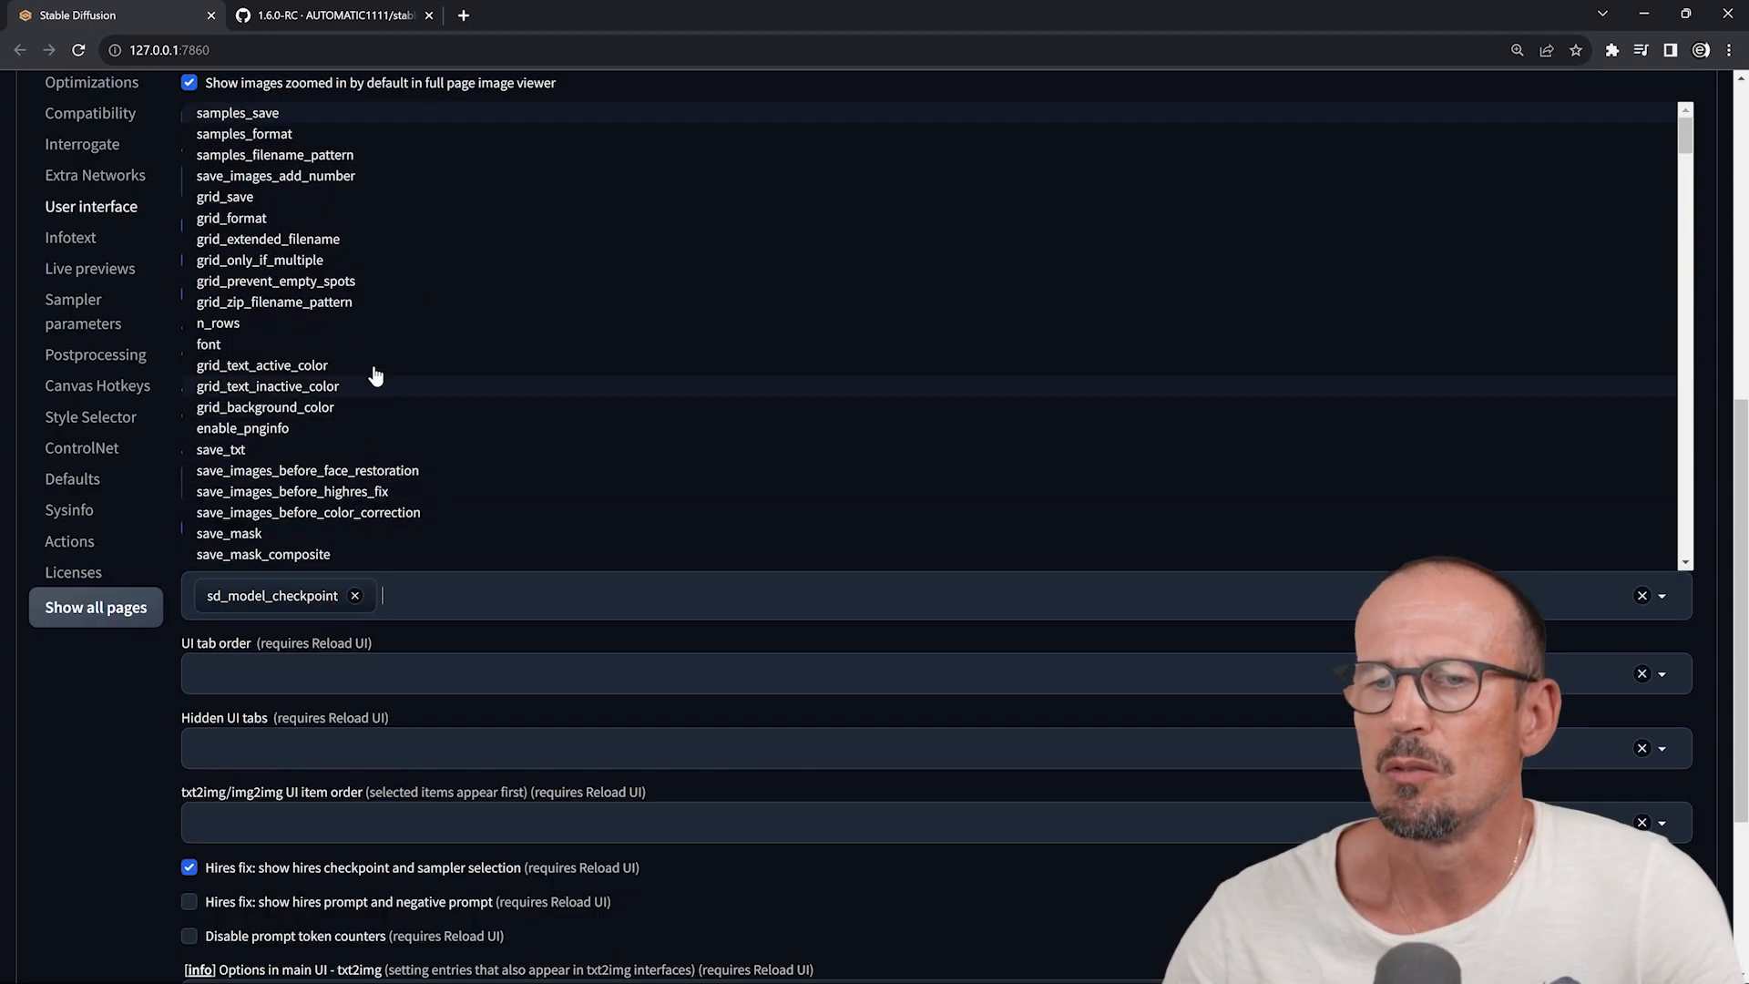
pyautogui.scroll(-2, 392, 374)
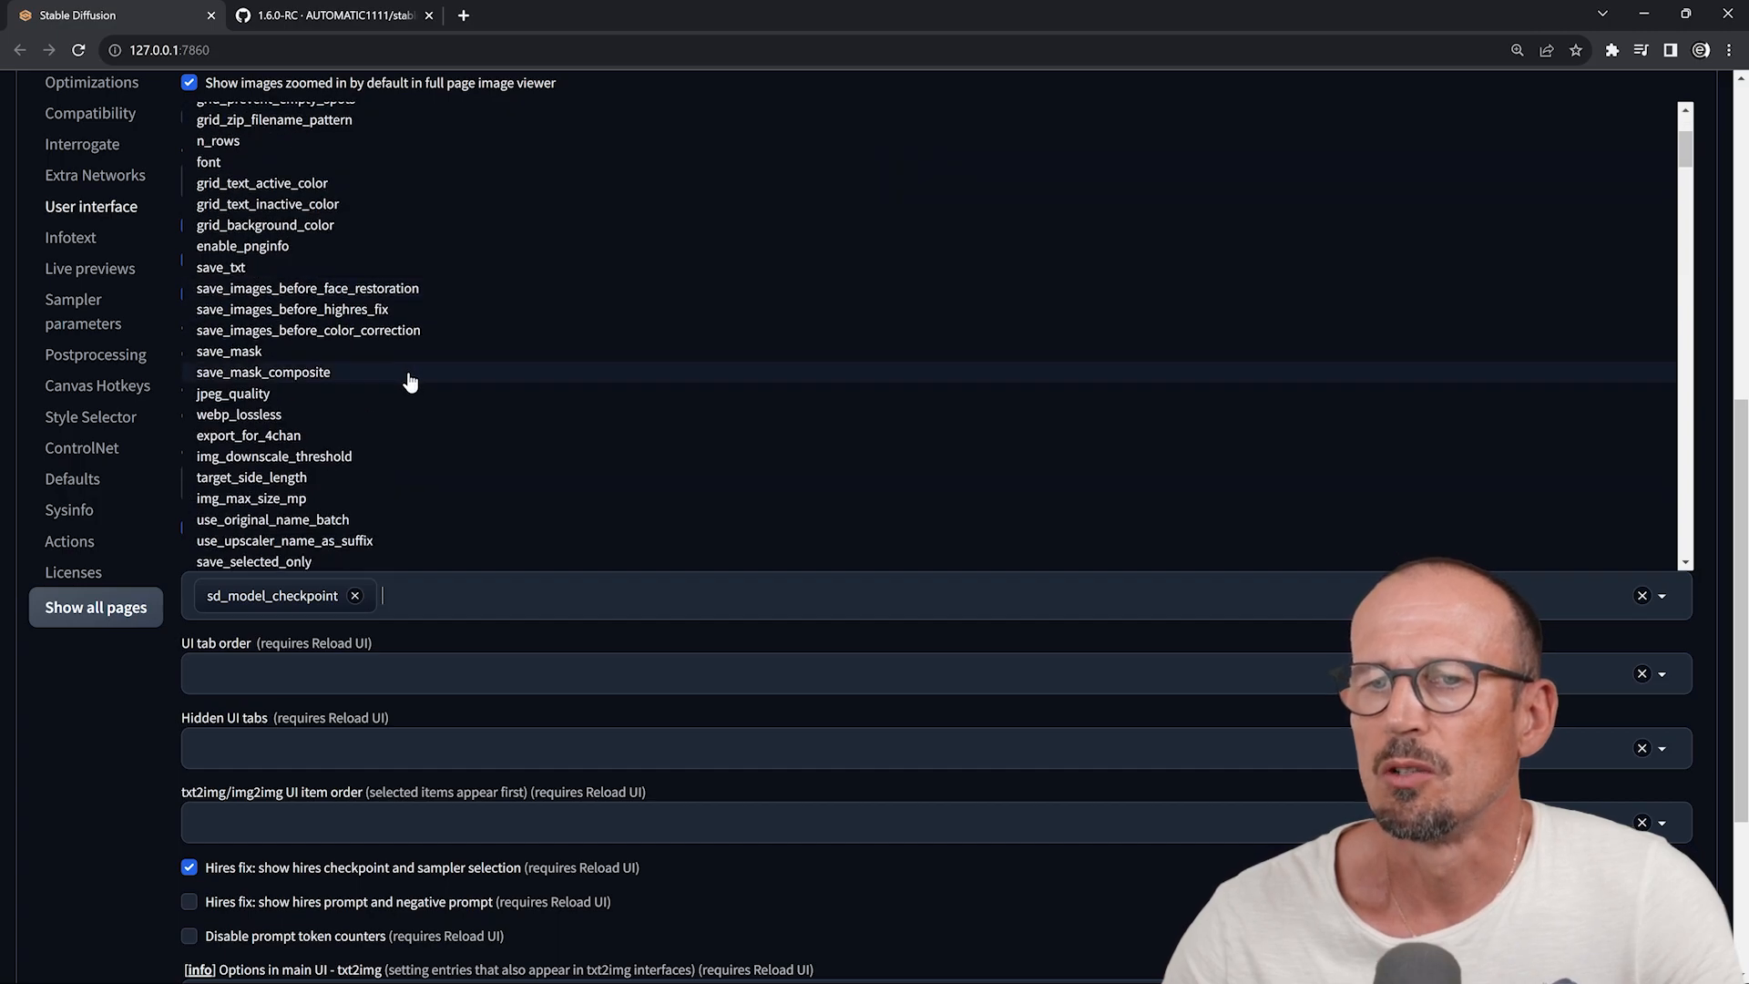
pyautogui.scroll(-1, 424, 383)
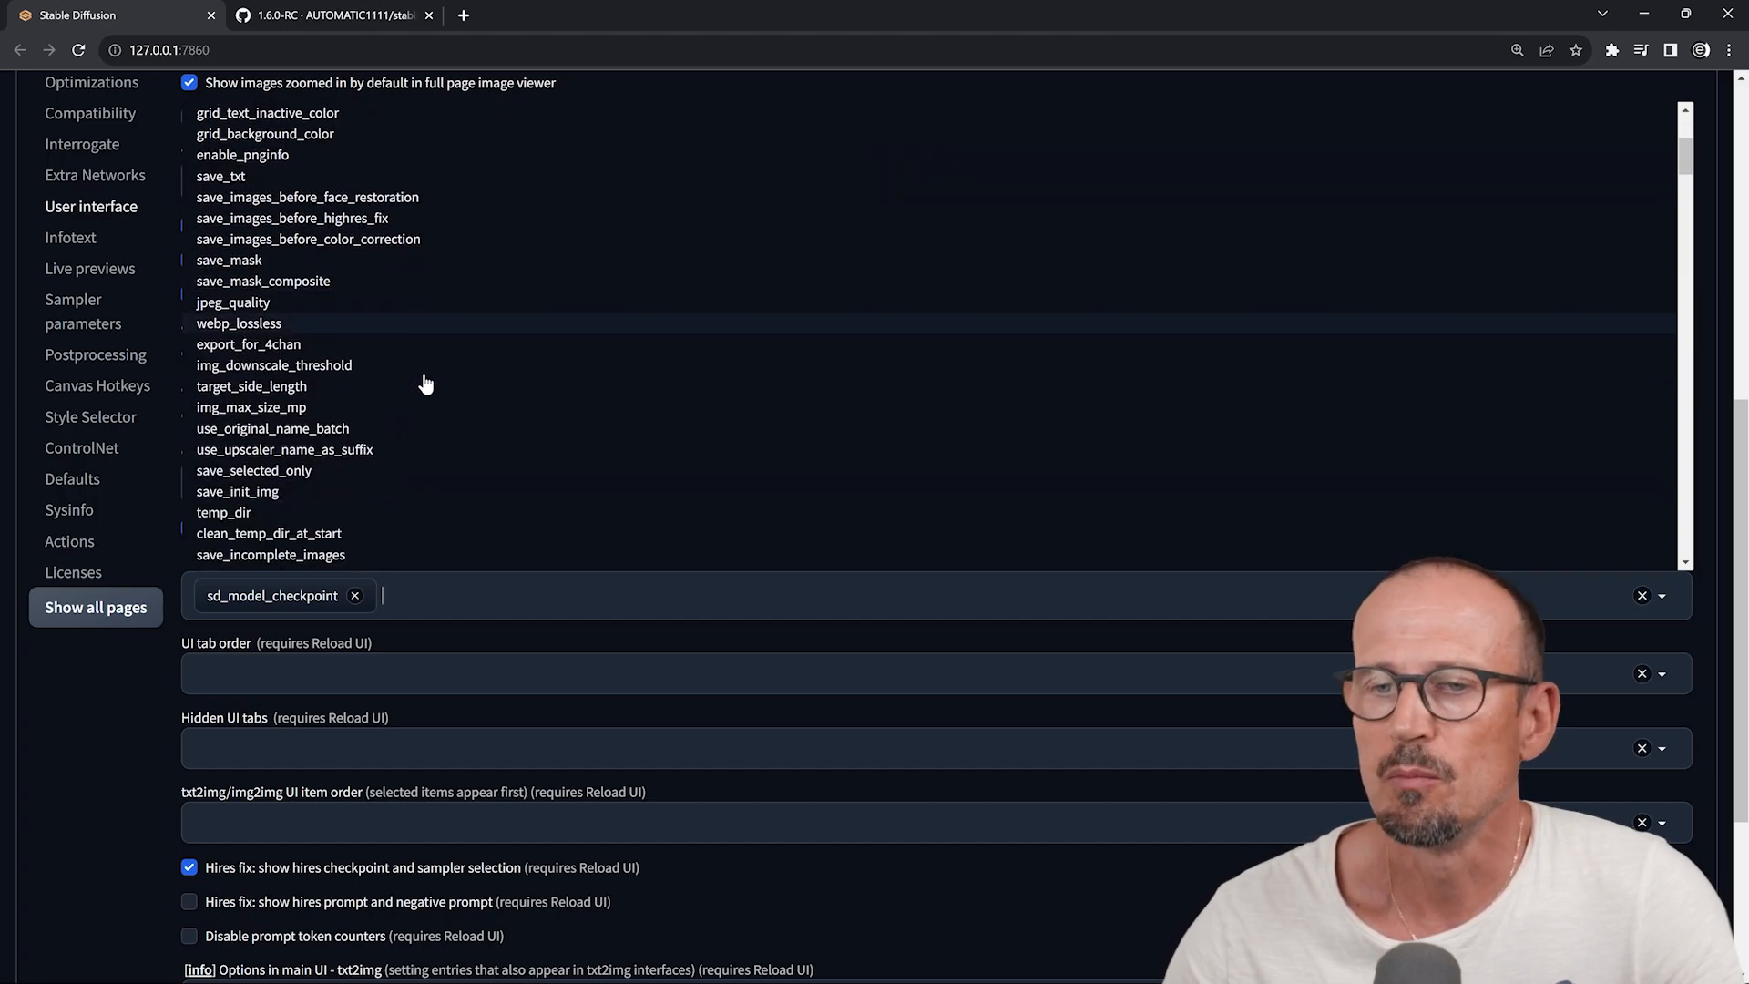
pyautogui.scroll(-2, 425, 383)
pyautogui.scroll(3, 428, 384)
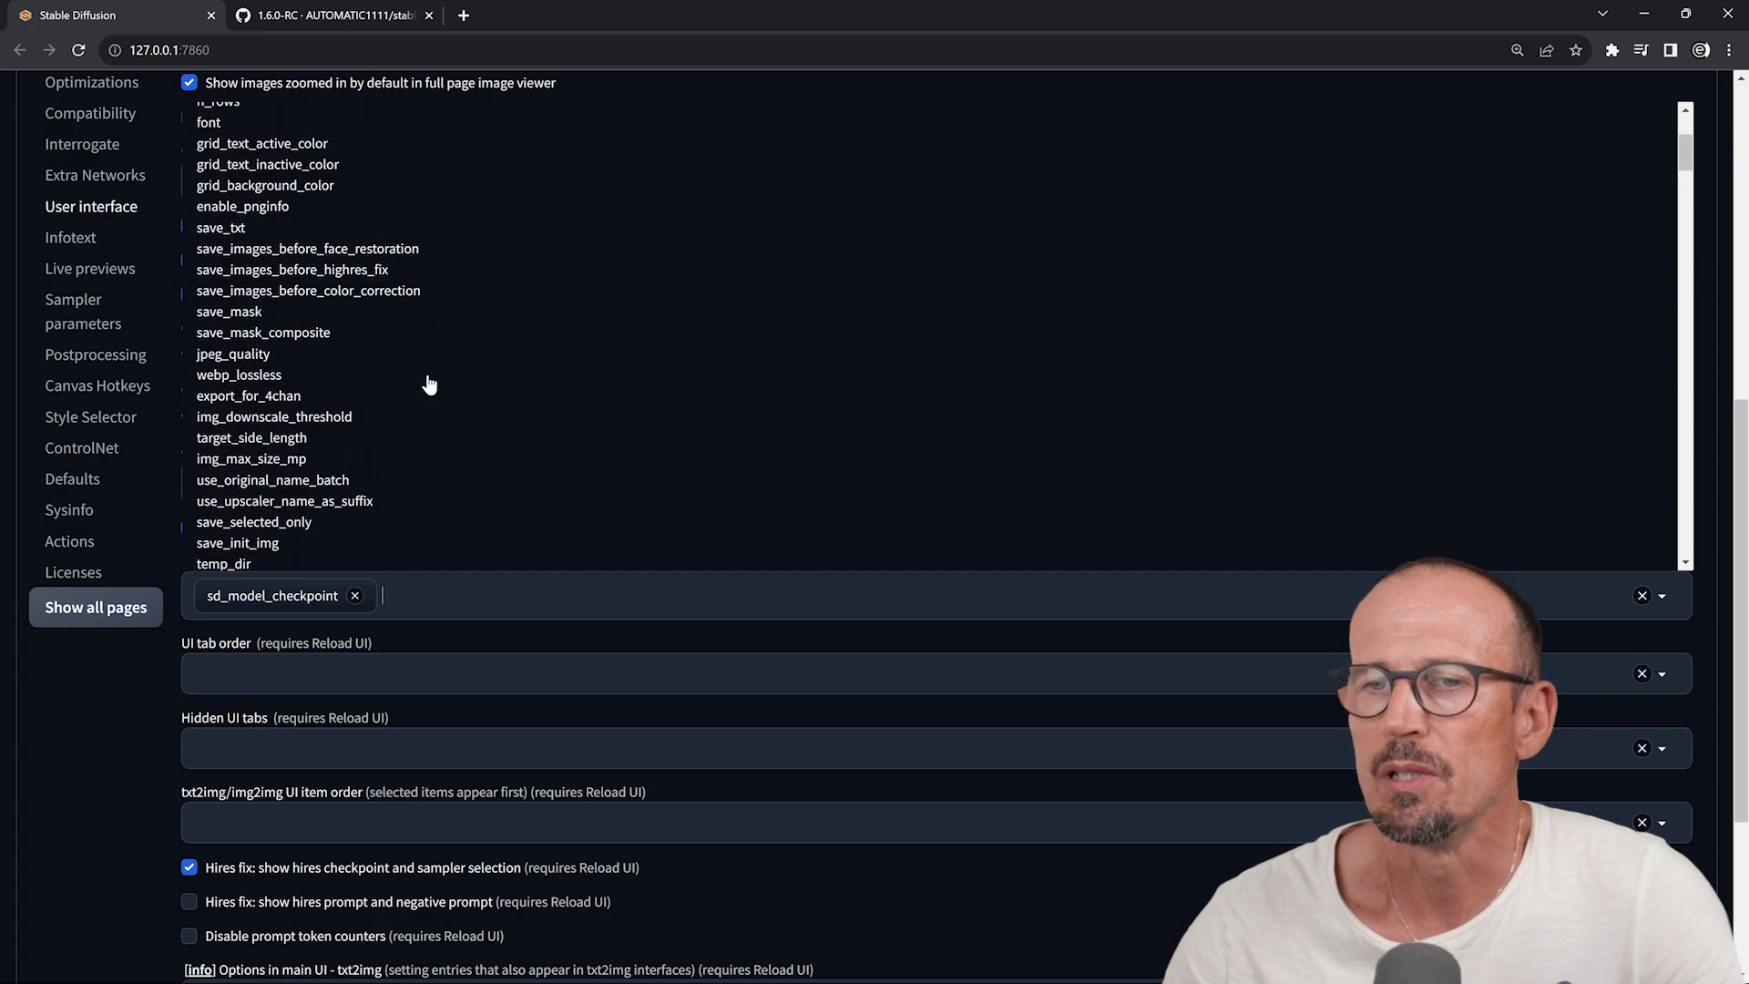
pyautogui.scroll(-15, 426, 373)
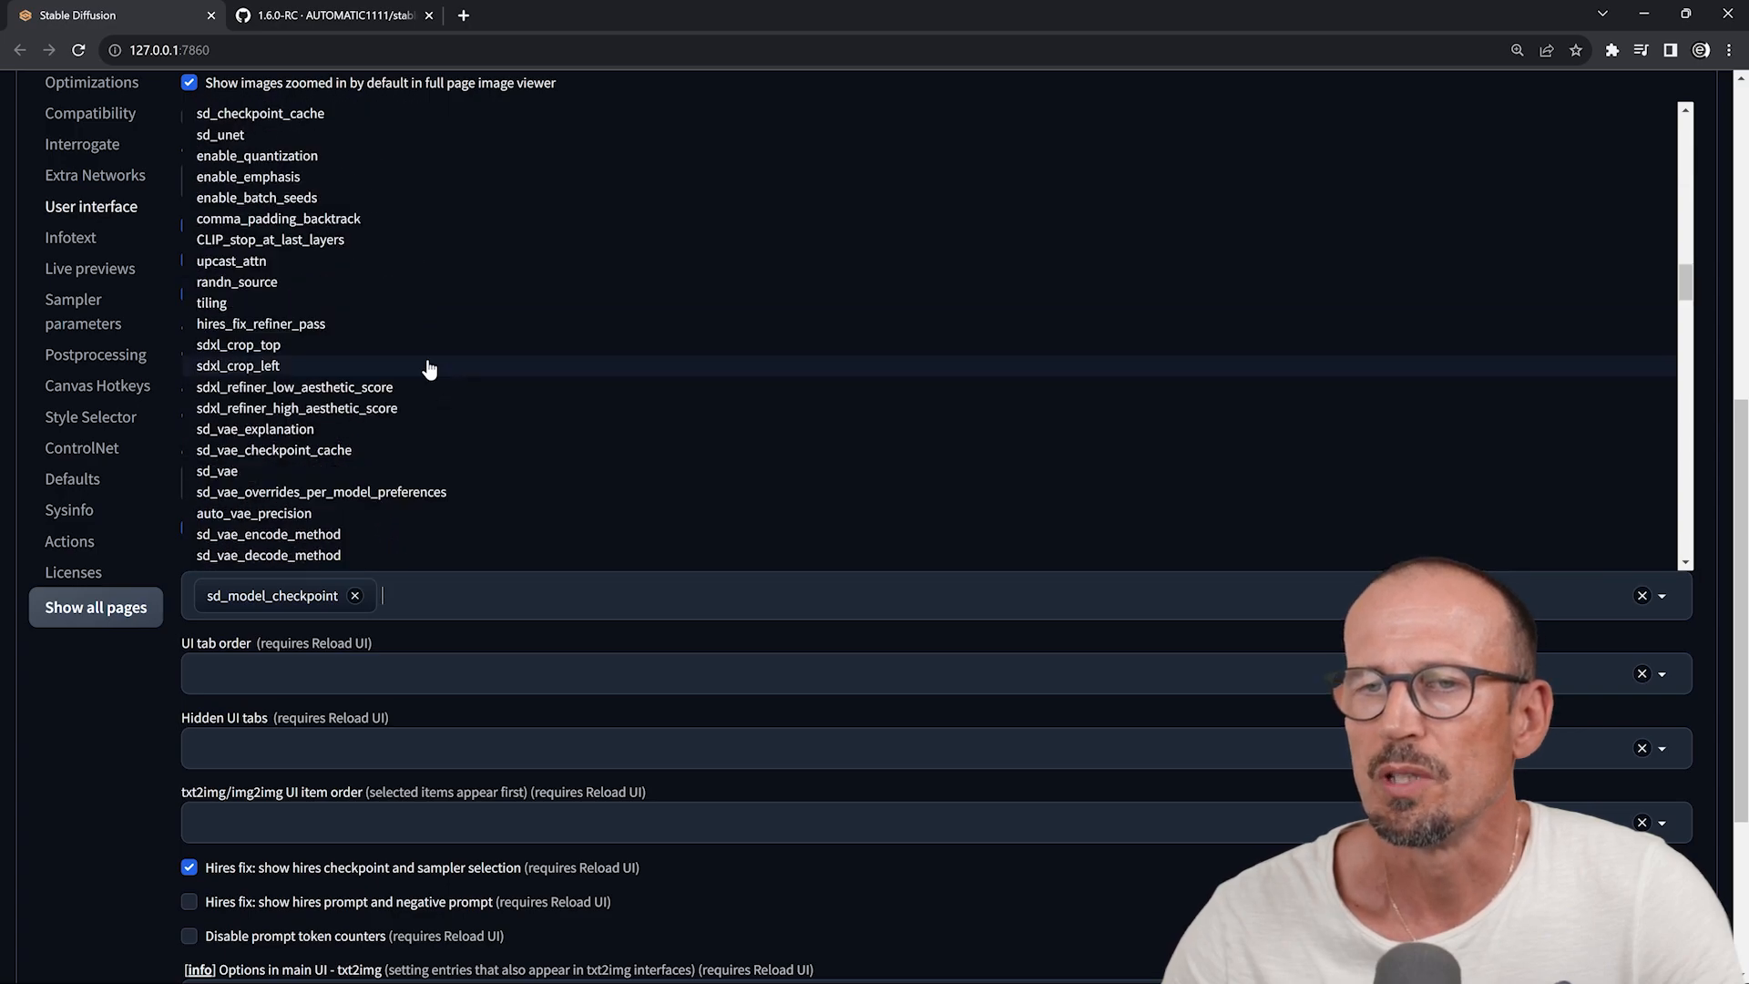
pyautogui.click(218, 474)
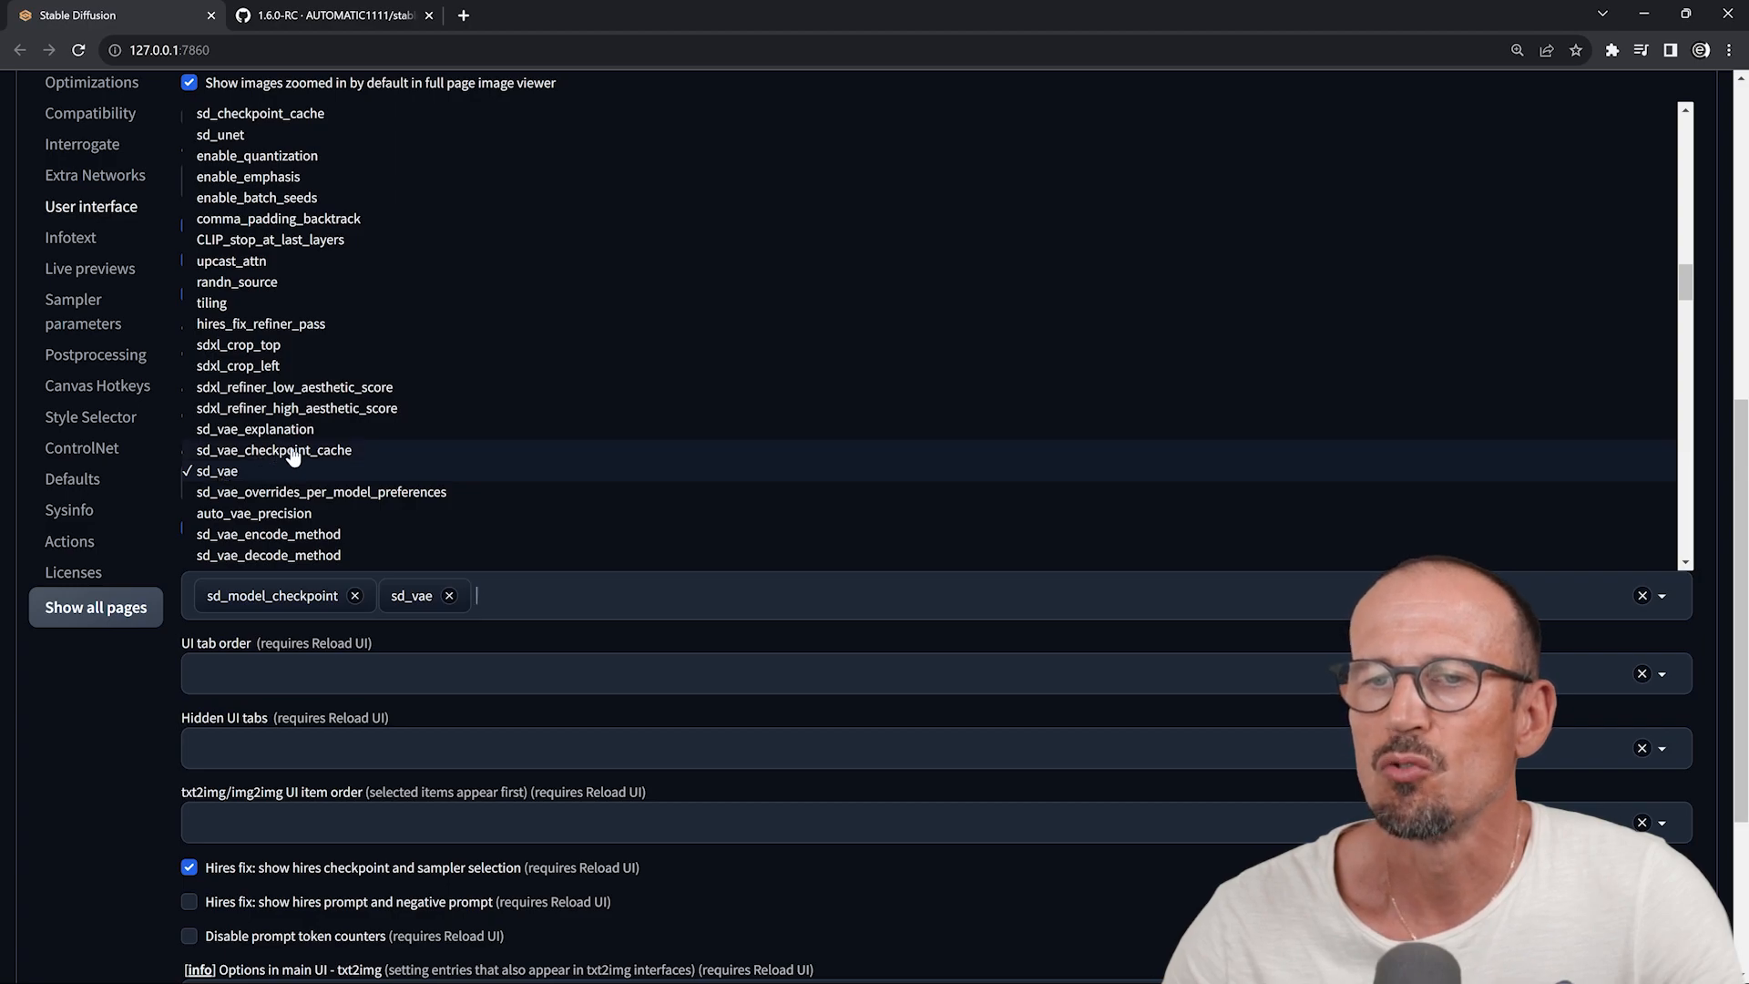
pyautogui.click(296, 247)
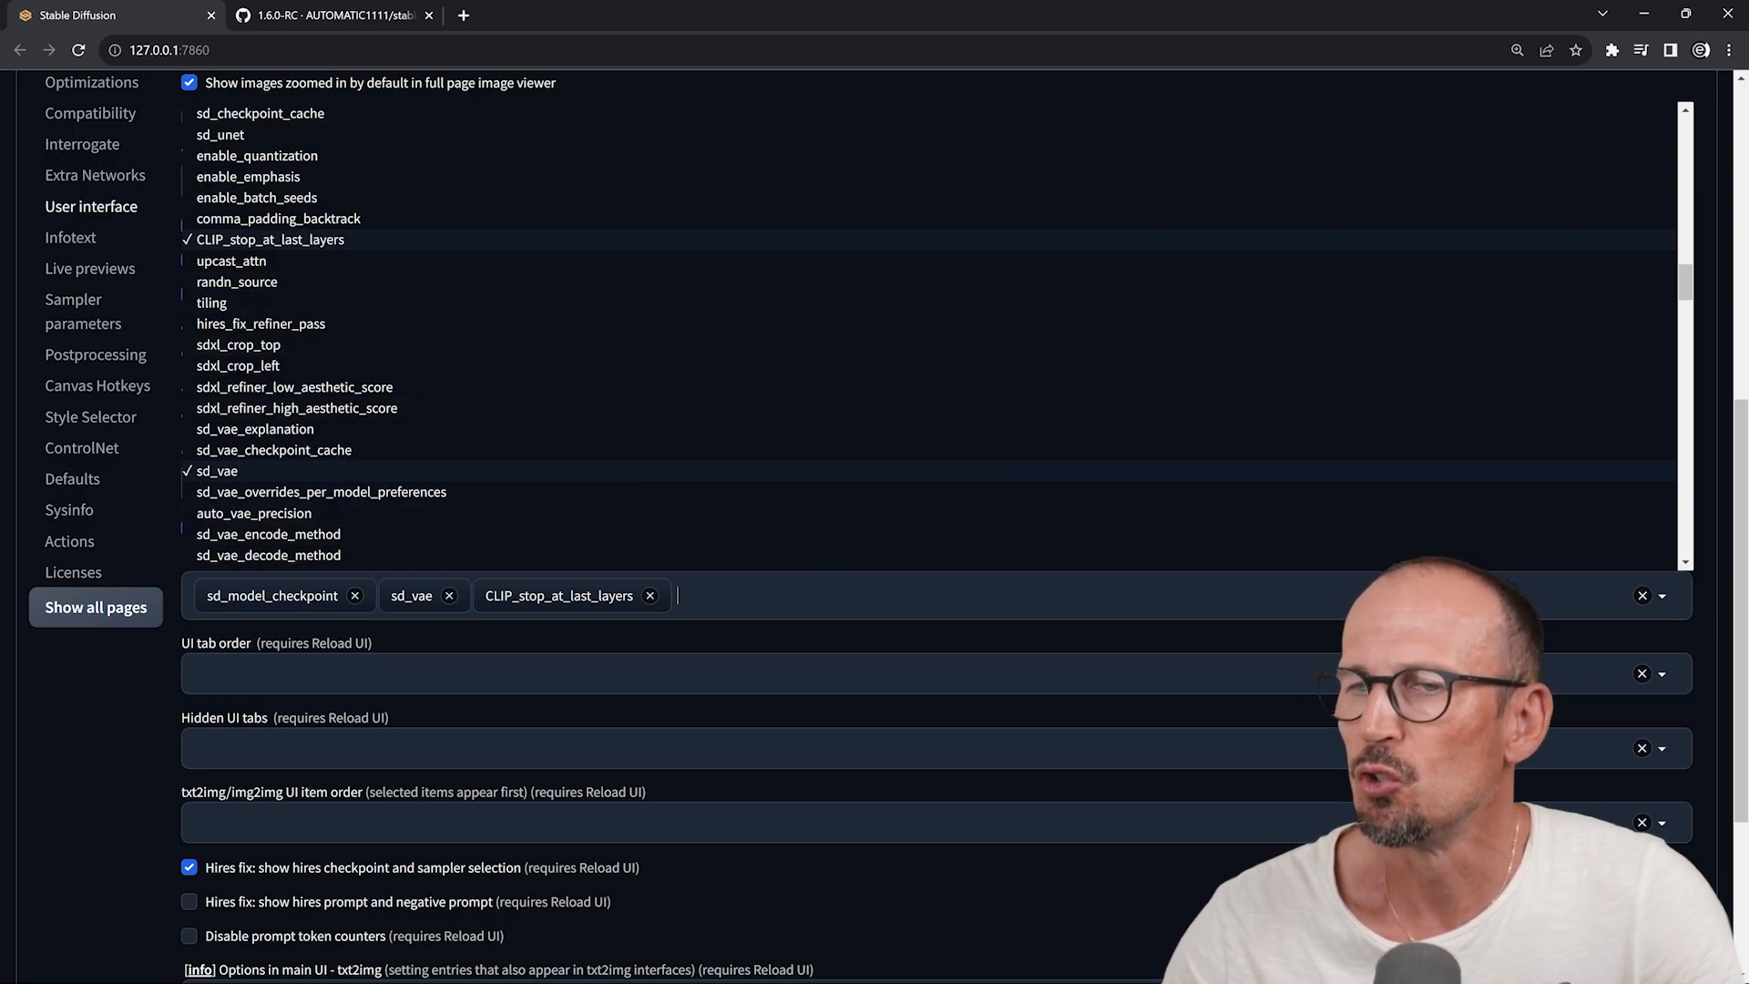
pyautogui.scroll(4, 802, 547)
pyautogui.scroll(3, 803, 544)
pyautogui.scroll(-2, 979, 484)
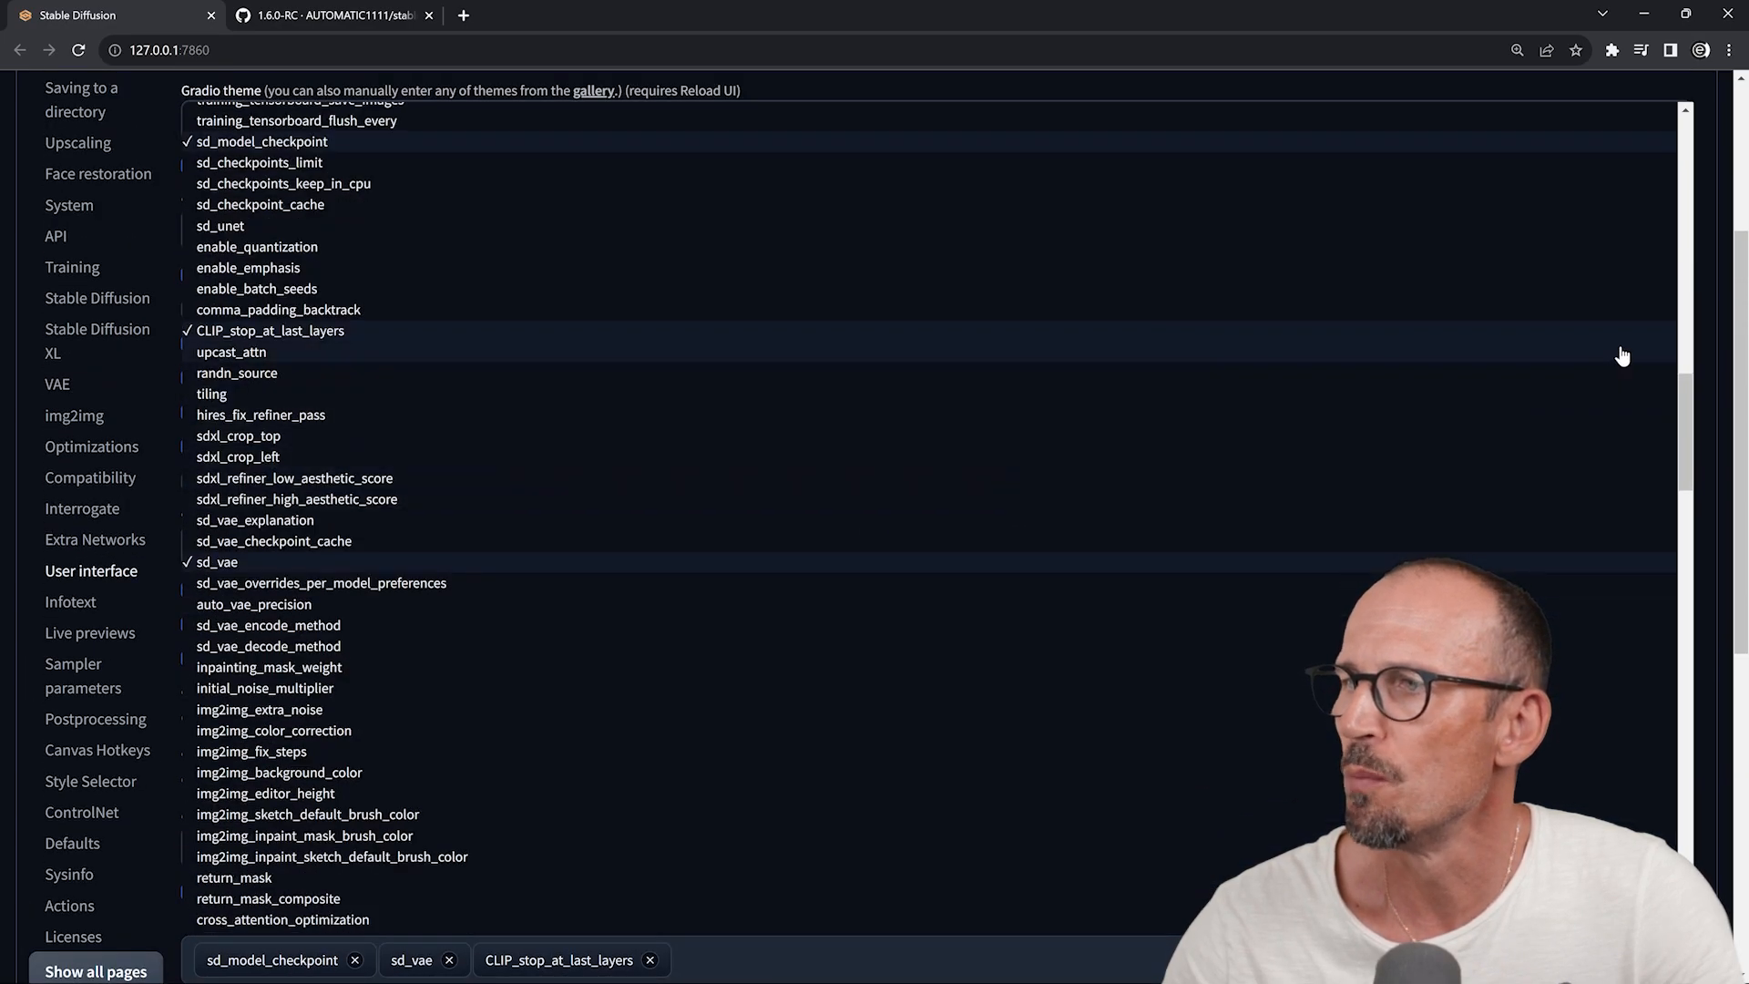
# Step: Apply the changed Quicksettings list, reload the UI, and view the choices offered by the new SD VAE selector
pyautogui.click(1727, 336)
pyautogui.scroll(4, 914, 458)
pyautogui.click(628, 239)
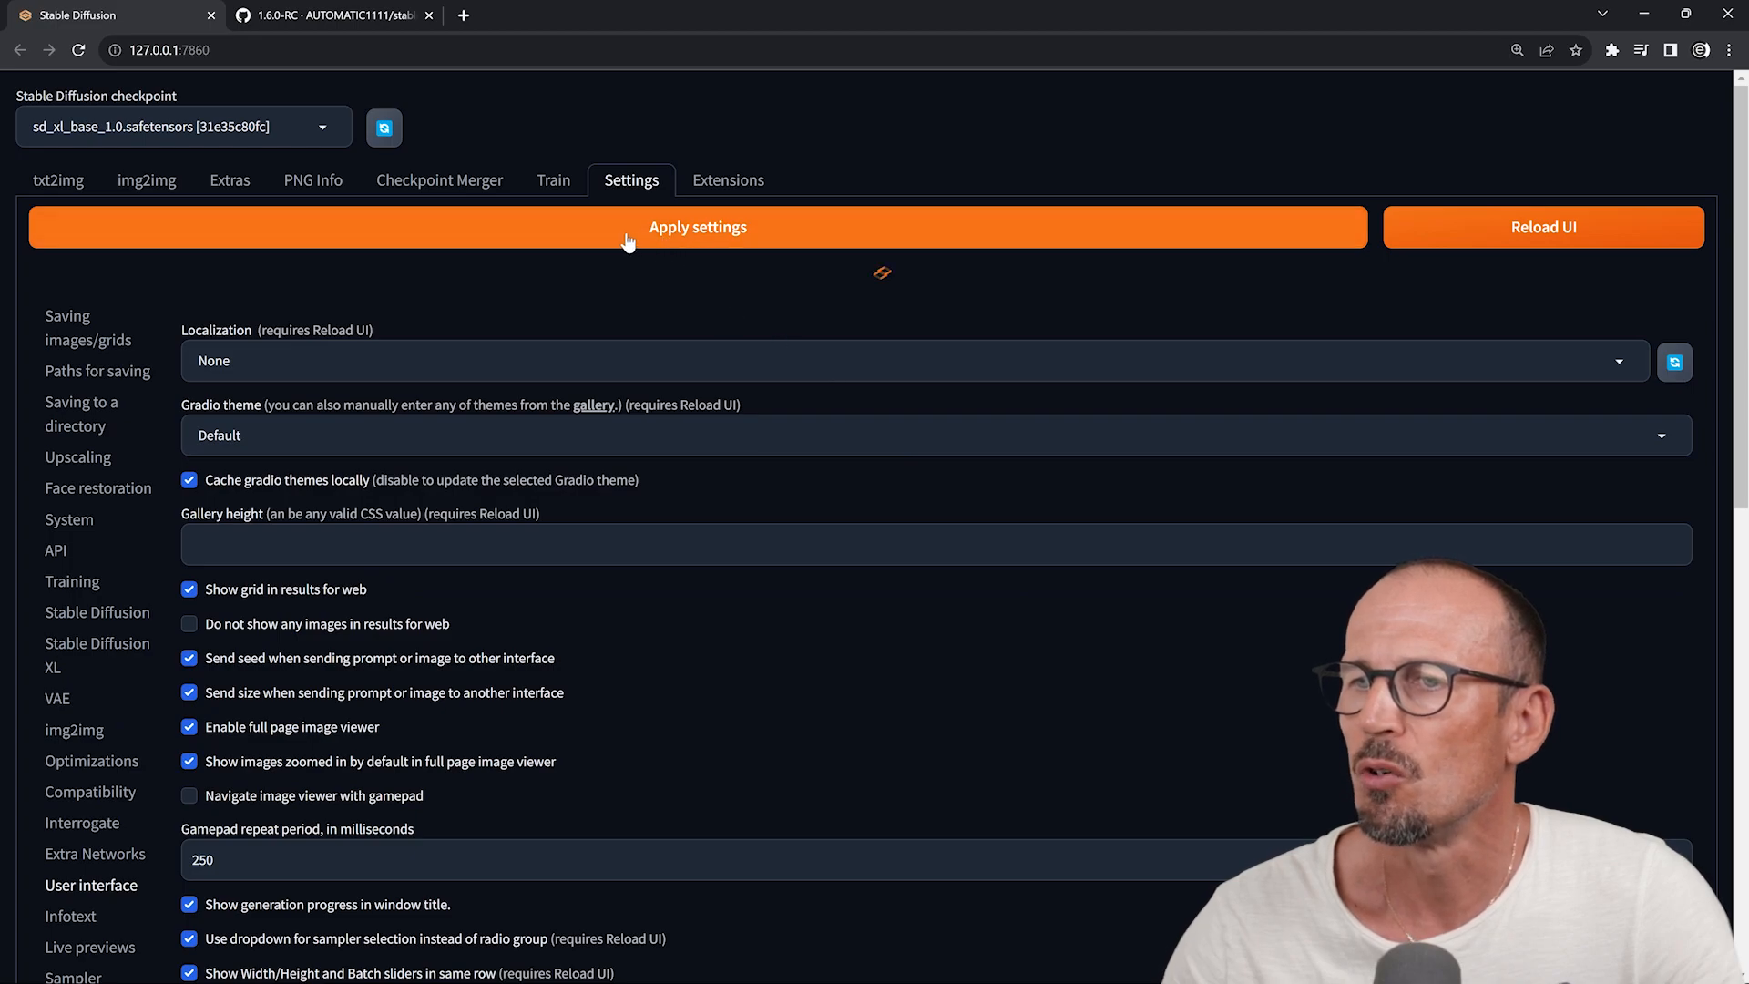
pyautogui.click(1478, 239)
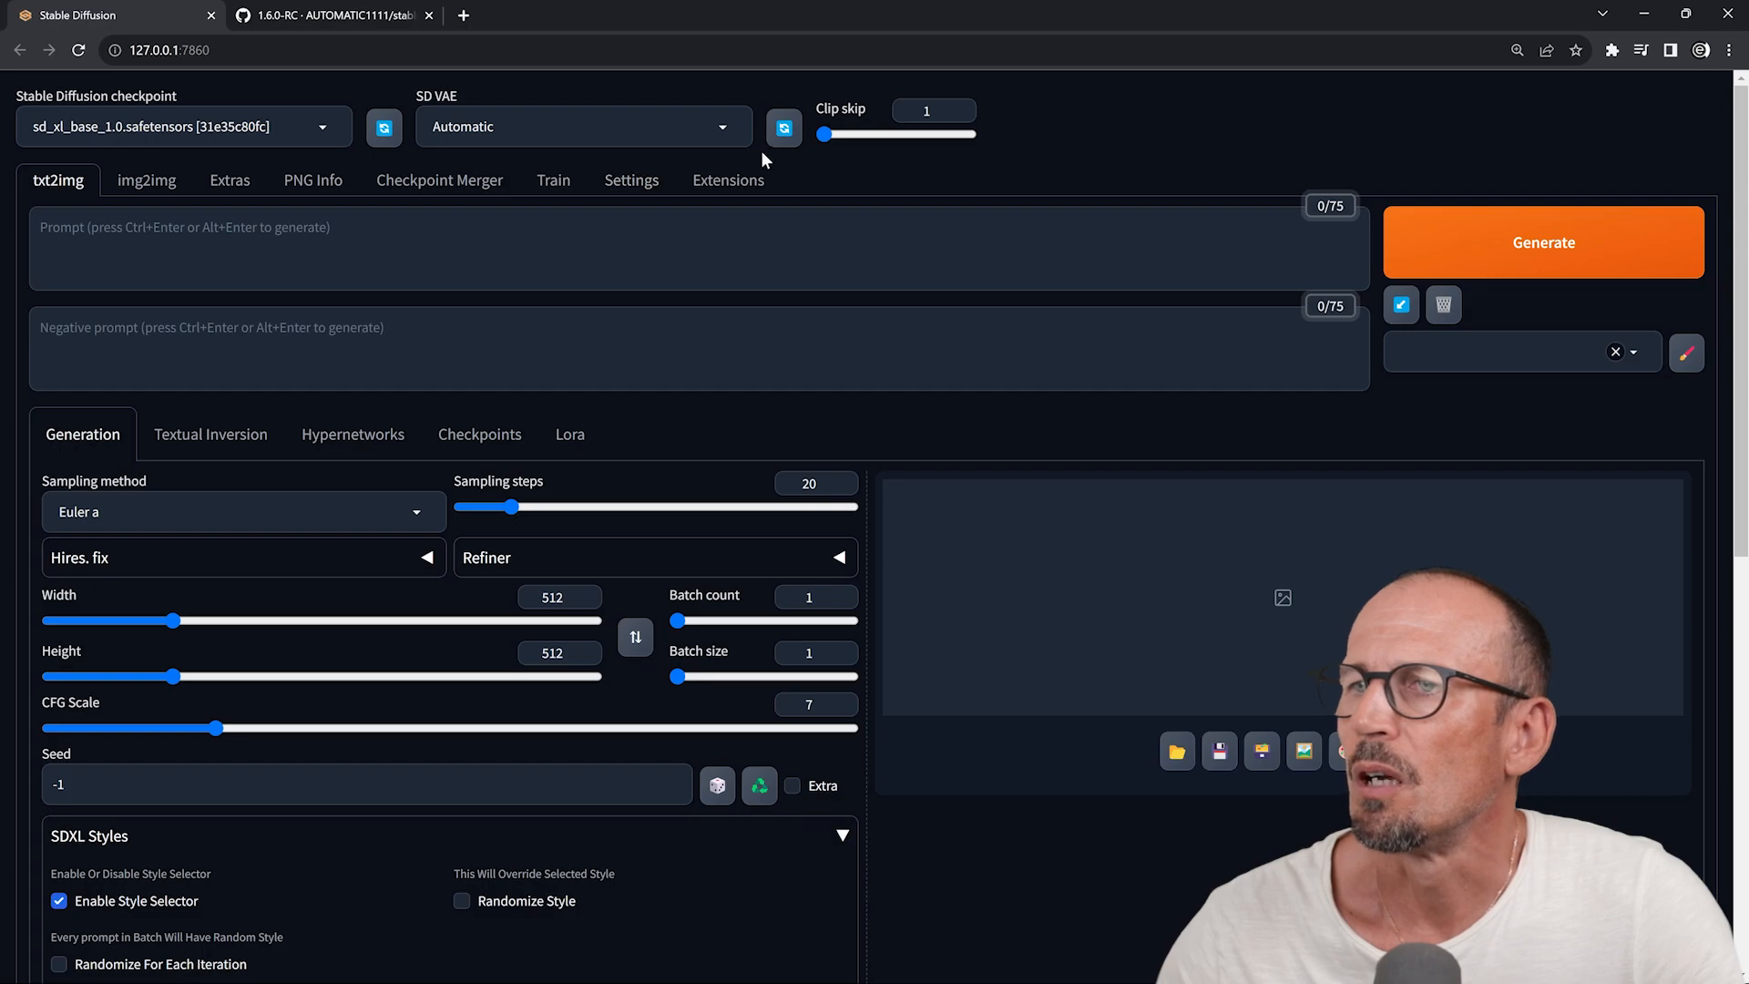
pyautogui.click(723, 126)
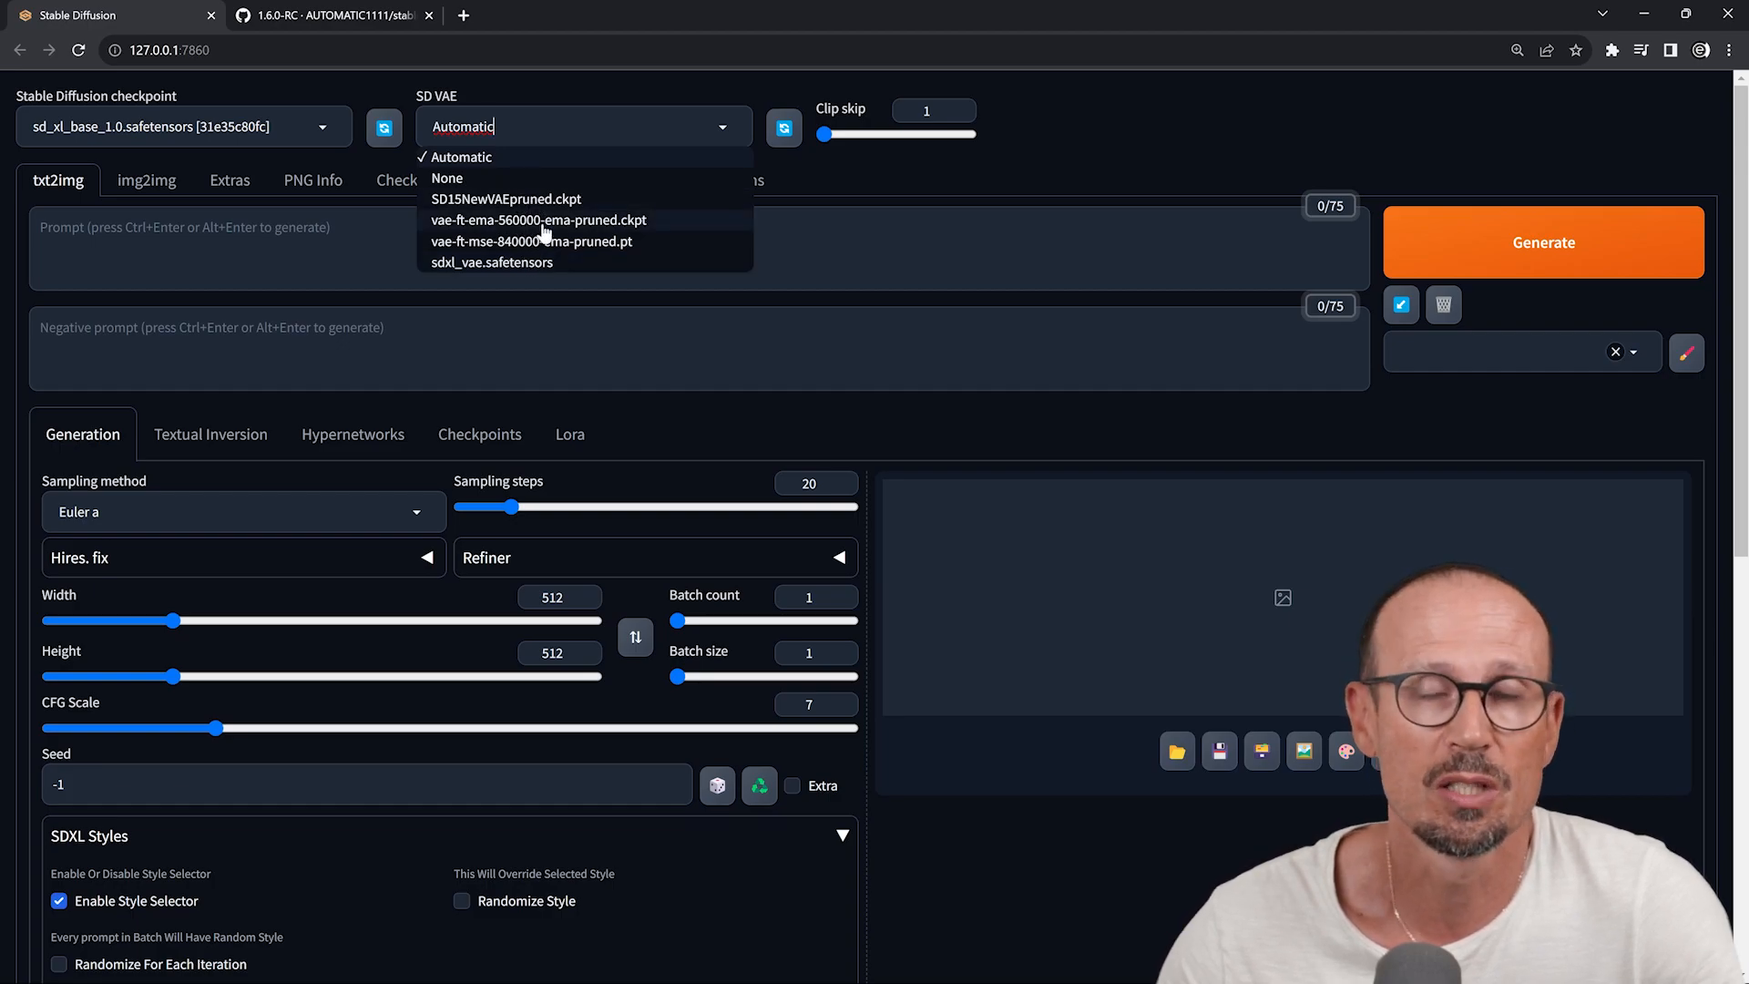
pyautogui.click(1062, 155)
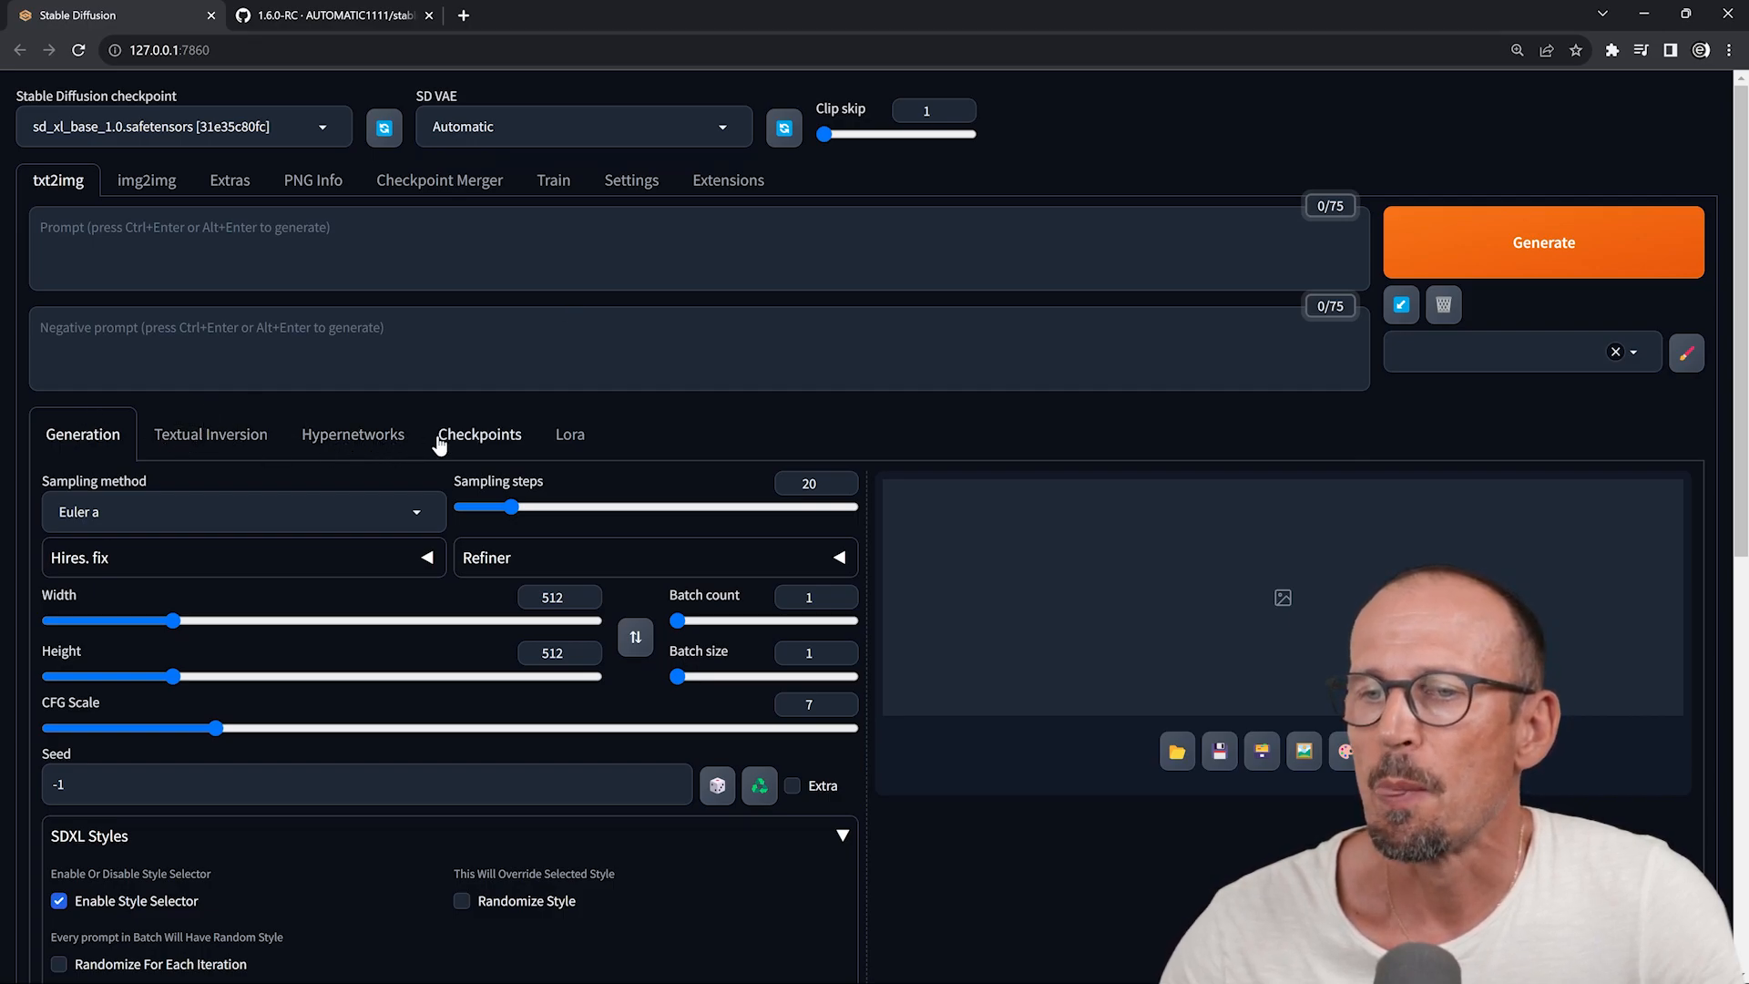
# Step: Examine the Preferred VAE choices in the metadata editor of the 768-v-ema checkpoint, and close it without saving
pyautogui.click(482, 441)
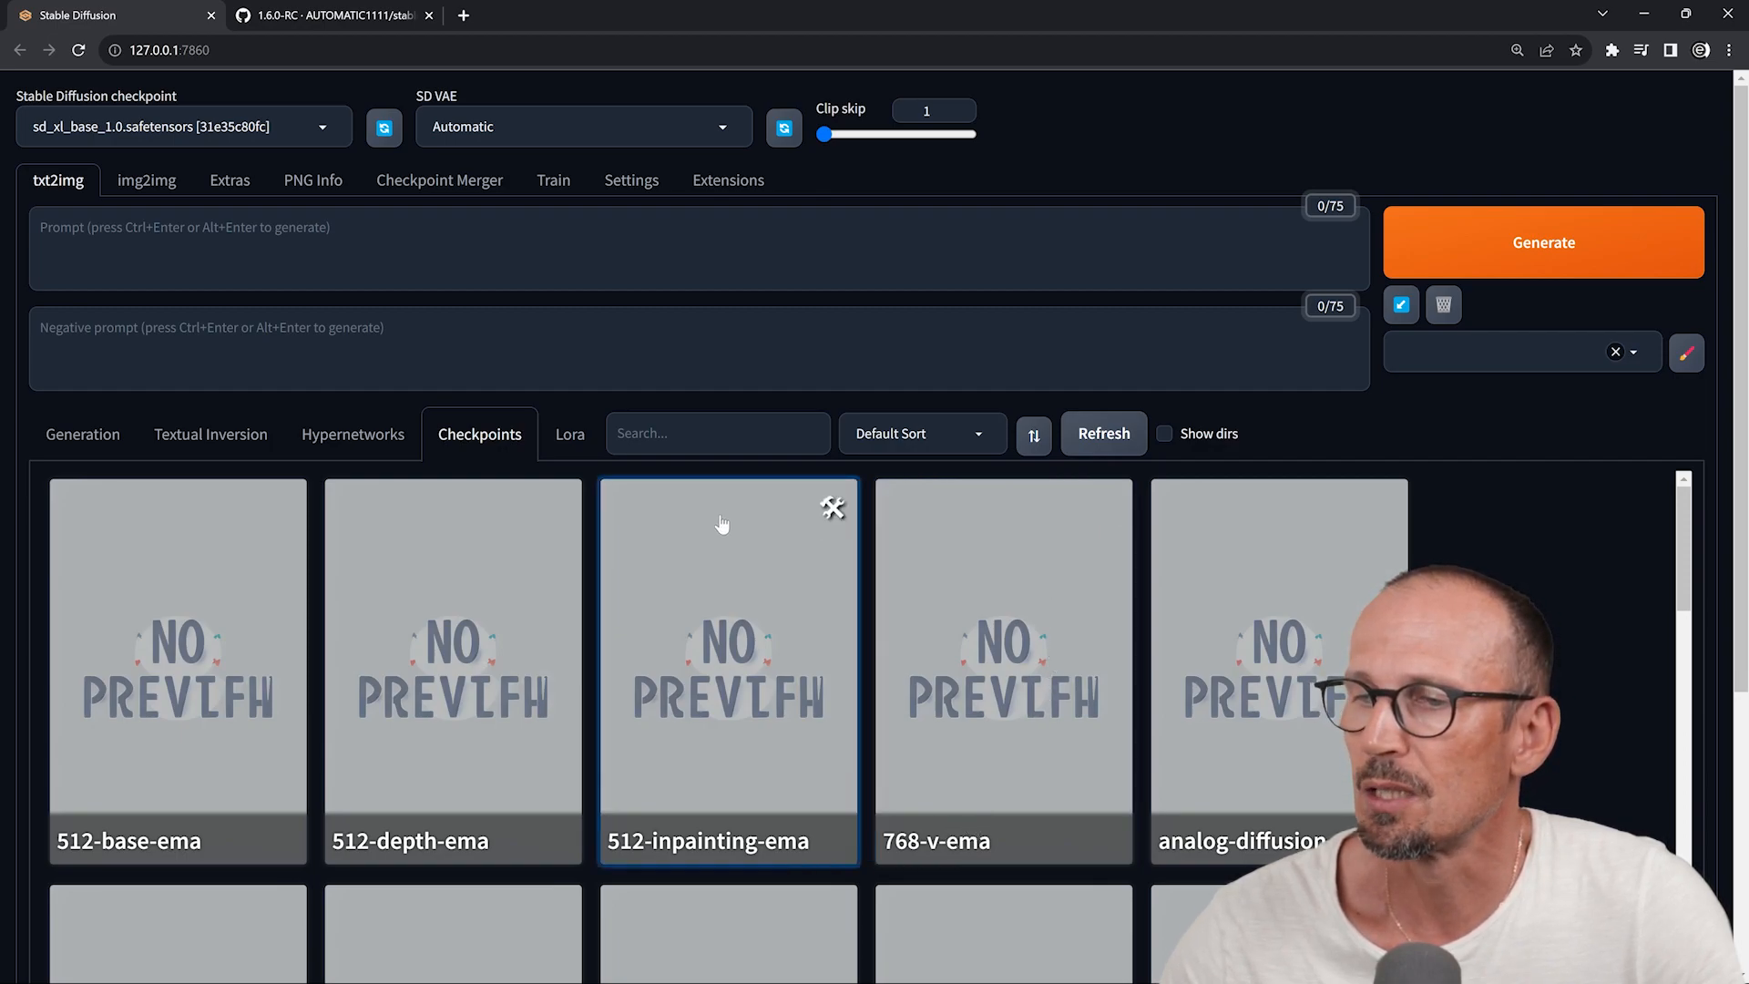
pyautogui.click(1106, 507)
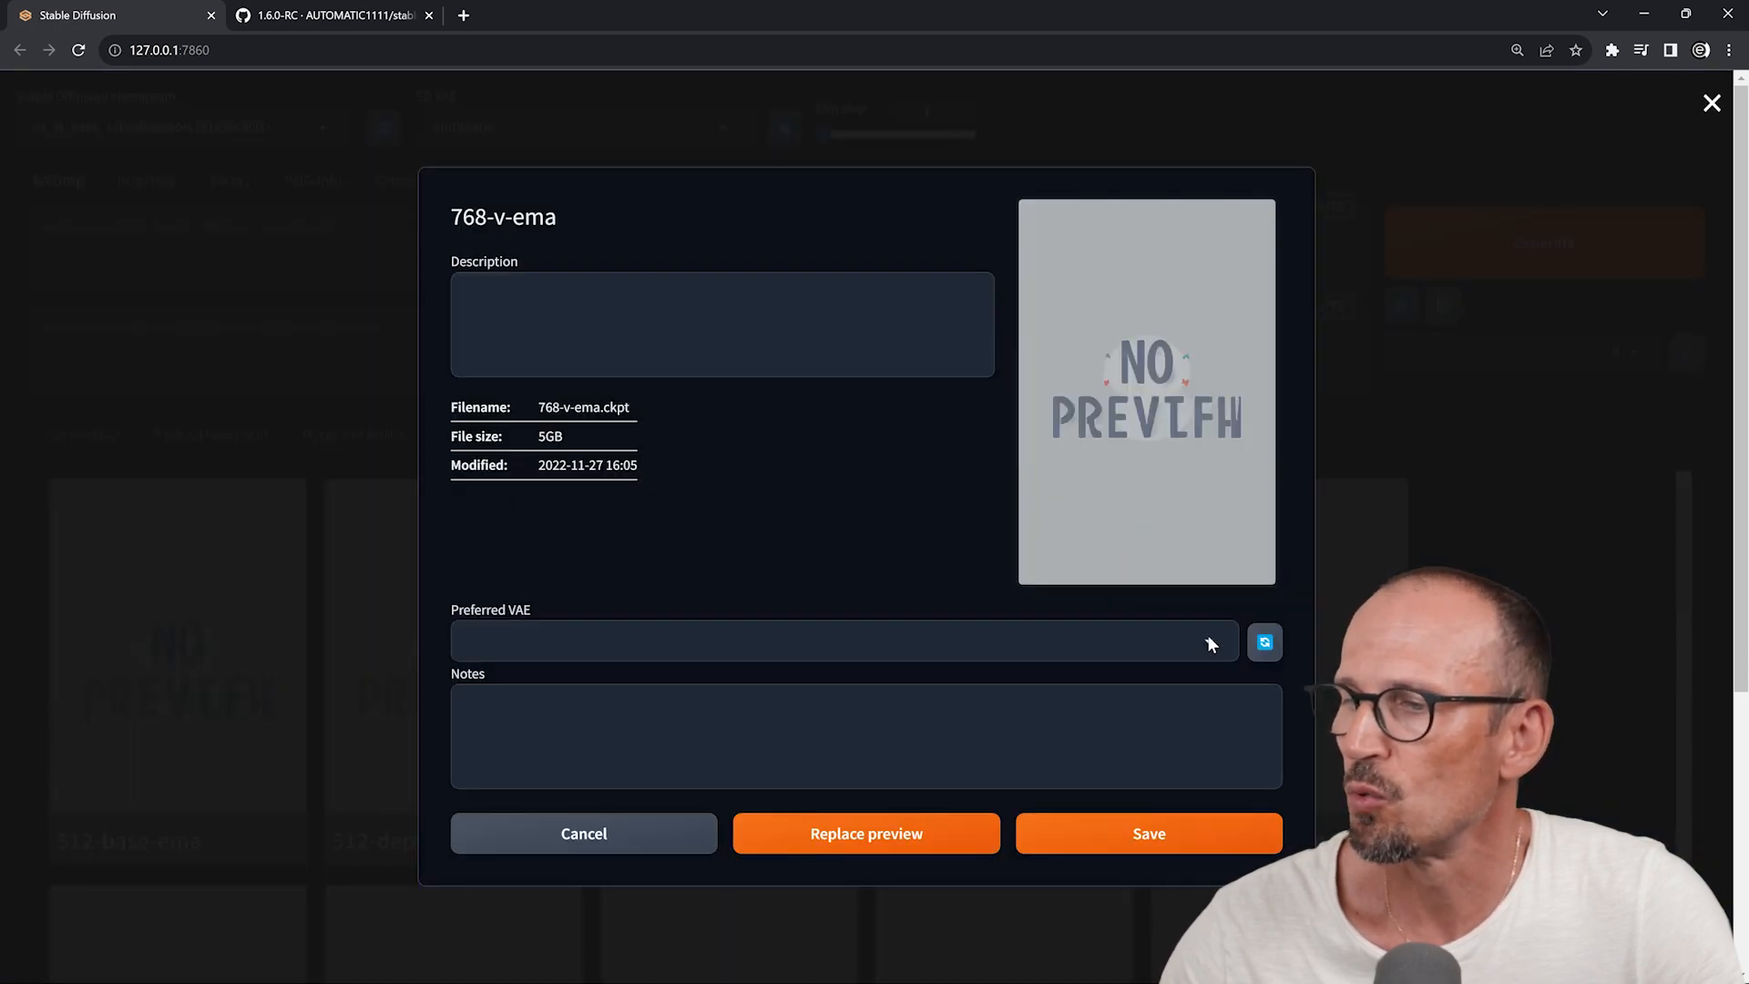
pyautogui.click(1206, 638)
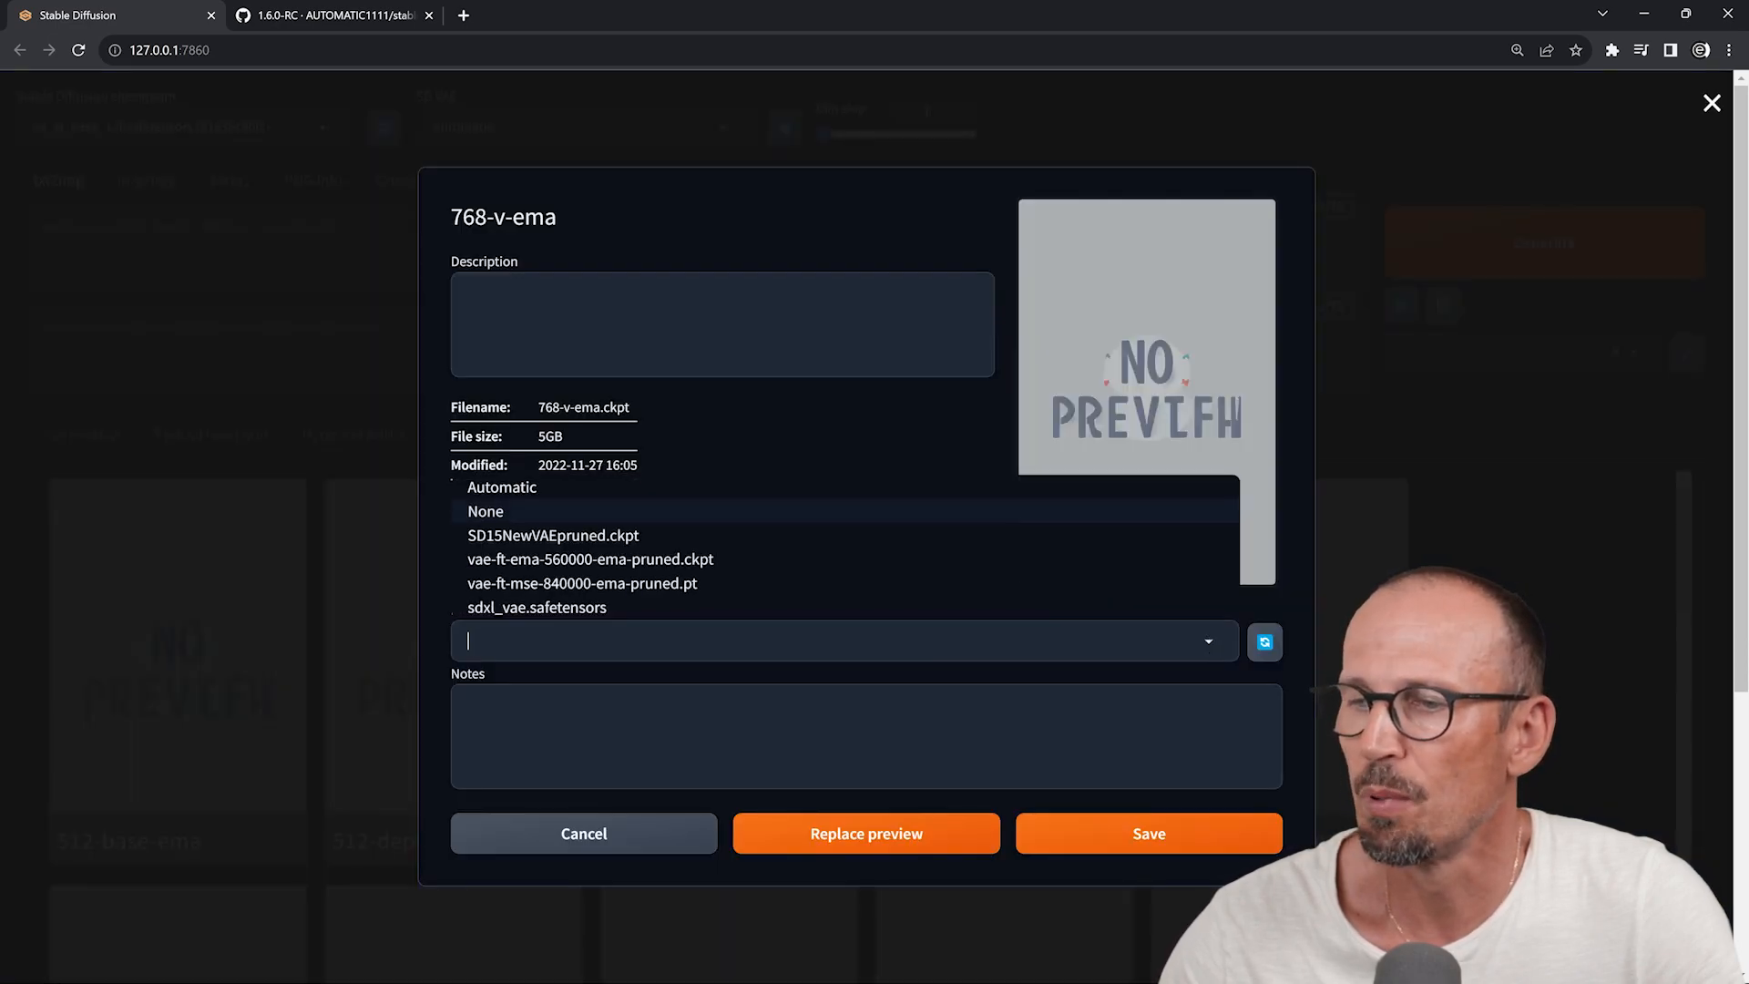
pyautogui.click(660, 657)
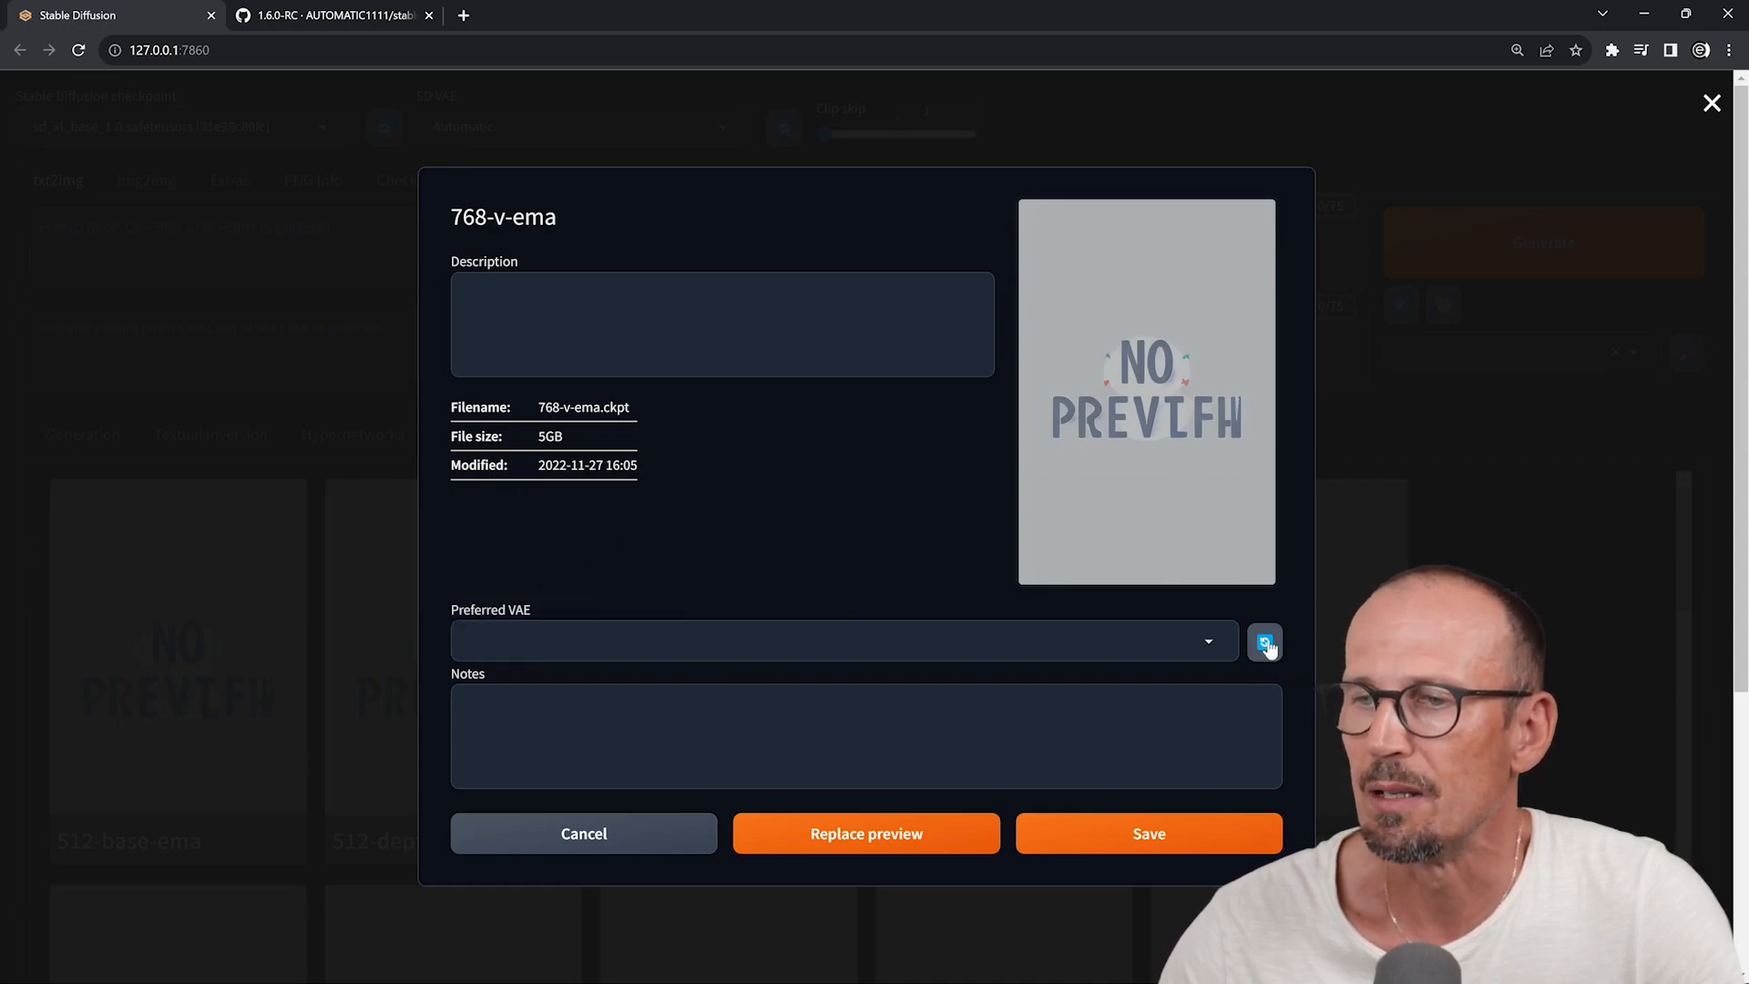
pyautogui.click(1204, 643)
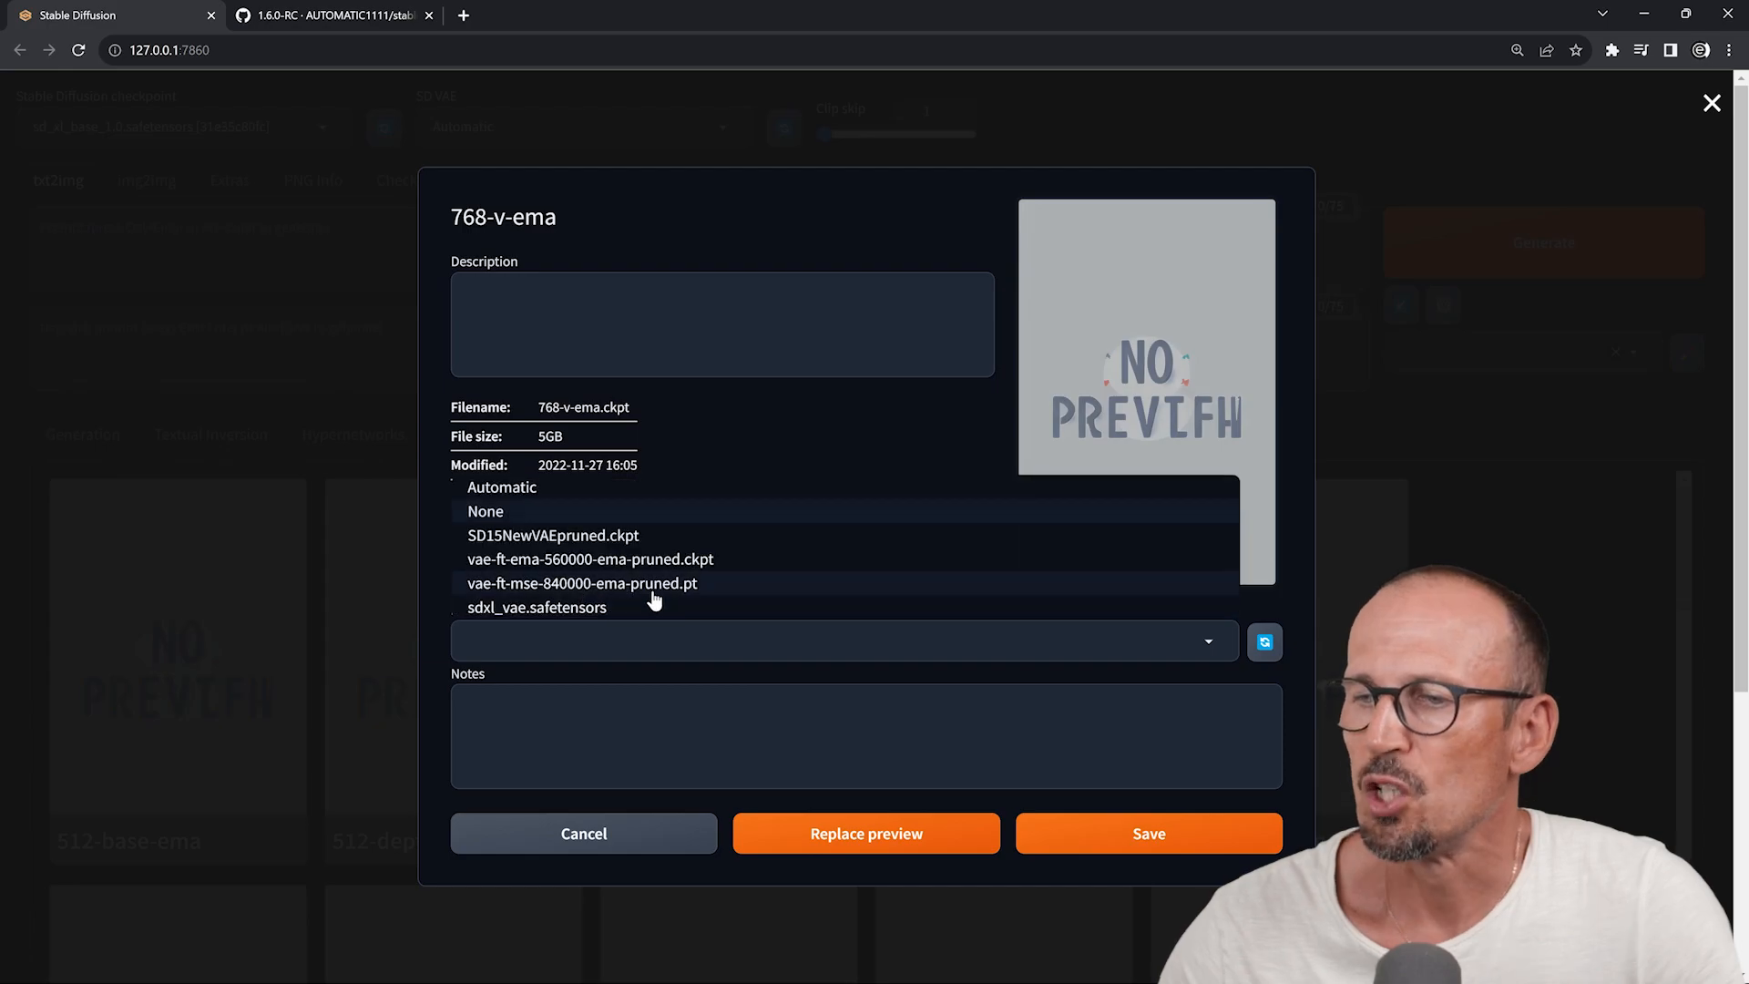
pyautogui.click(574, 841)
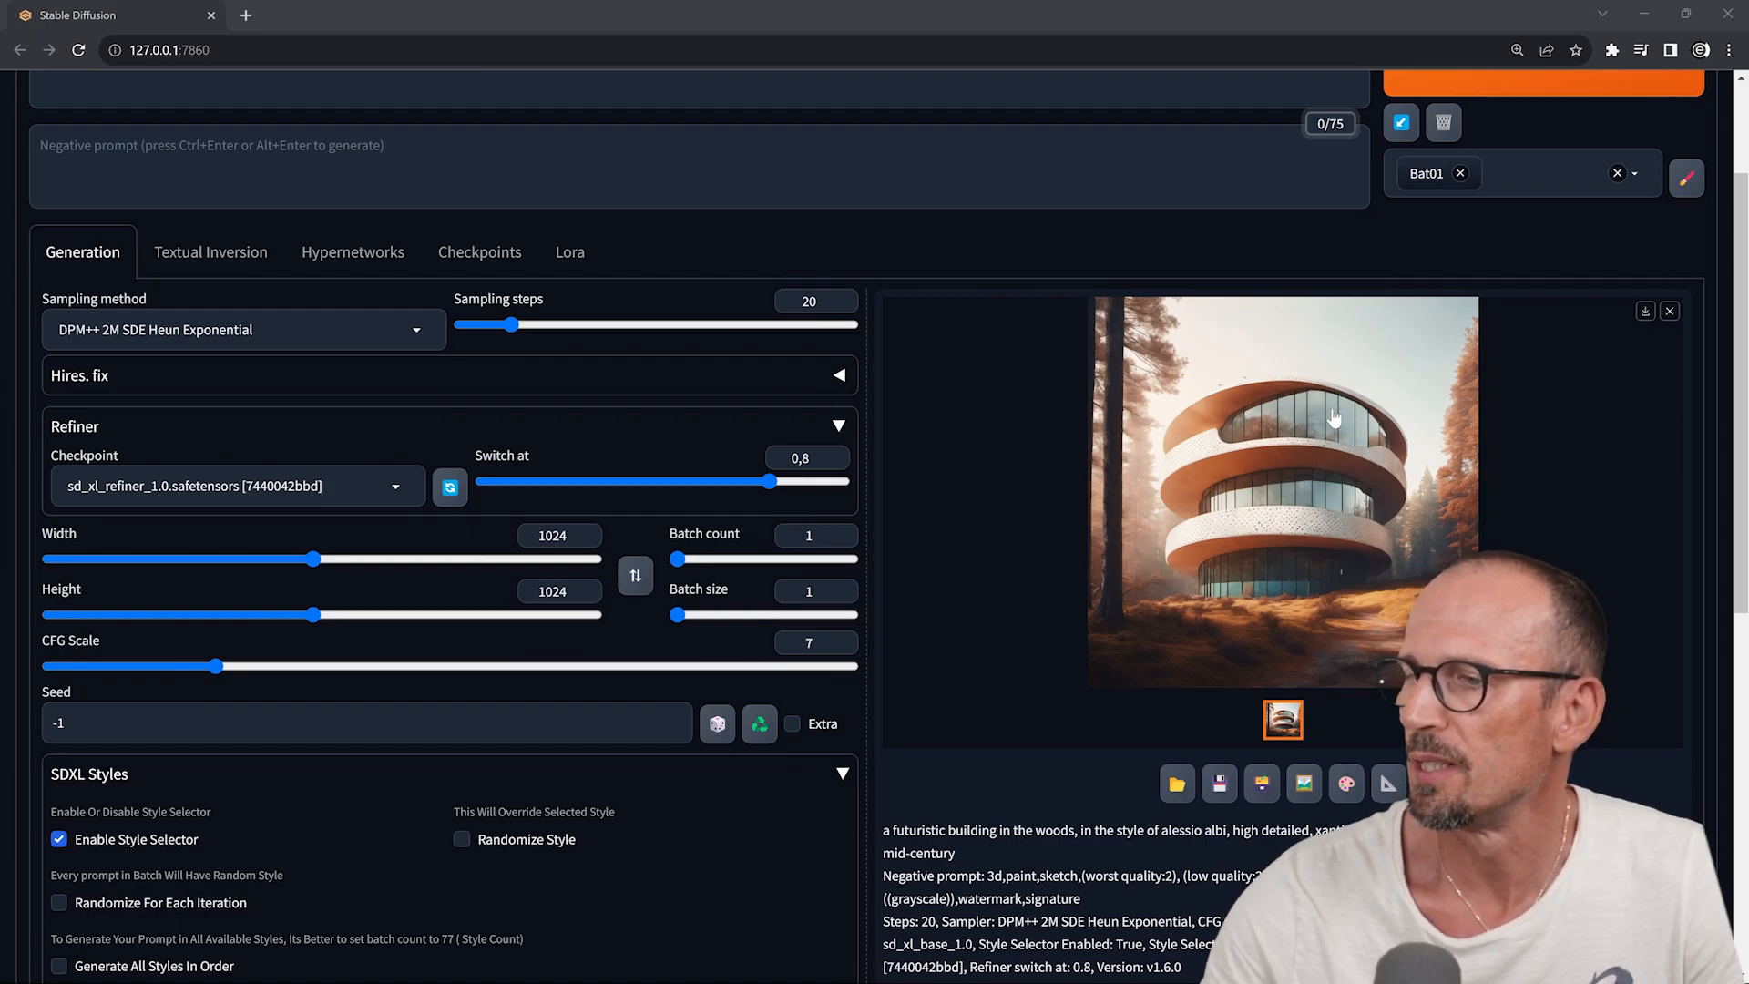
# Step: Send the generated futuristic building image and its generation parameters to Extras
pyautogui.scroll(-1, 1089, 679)
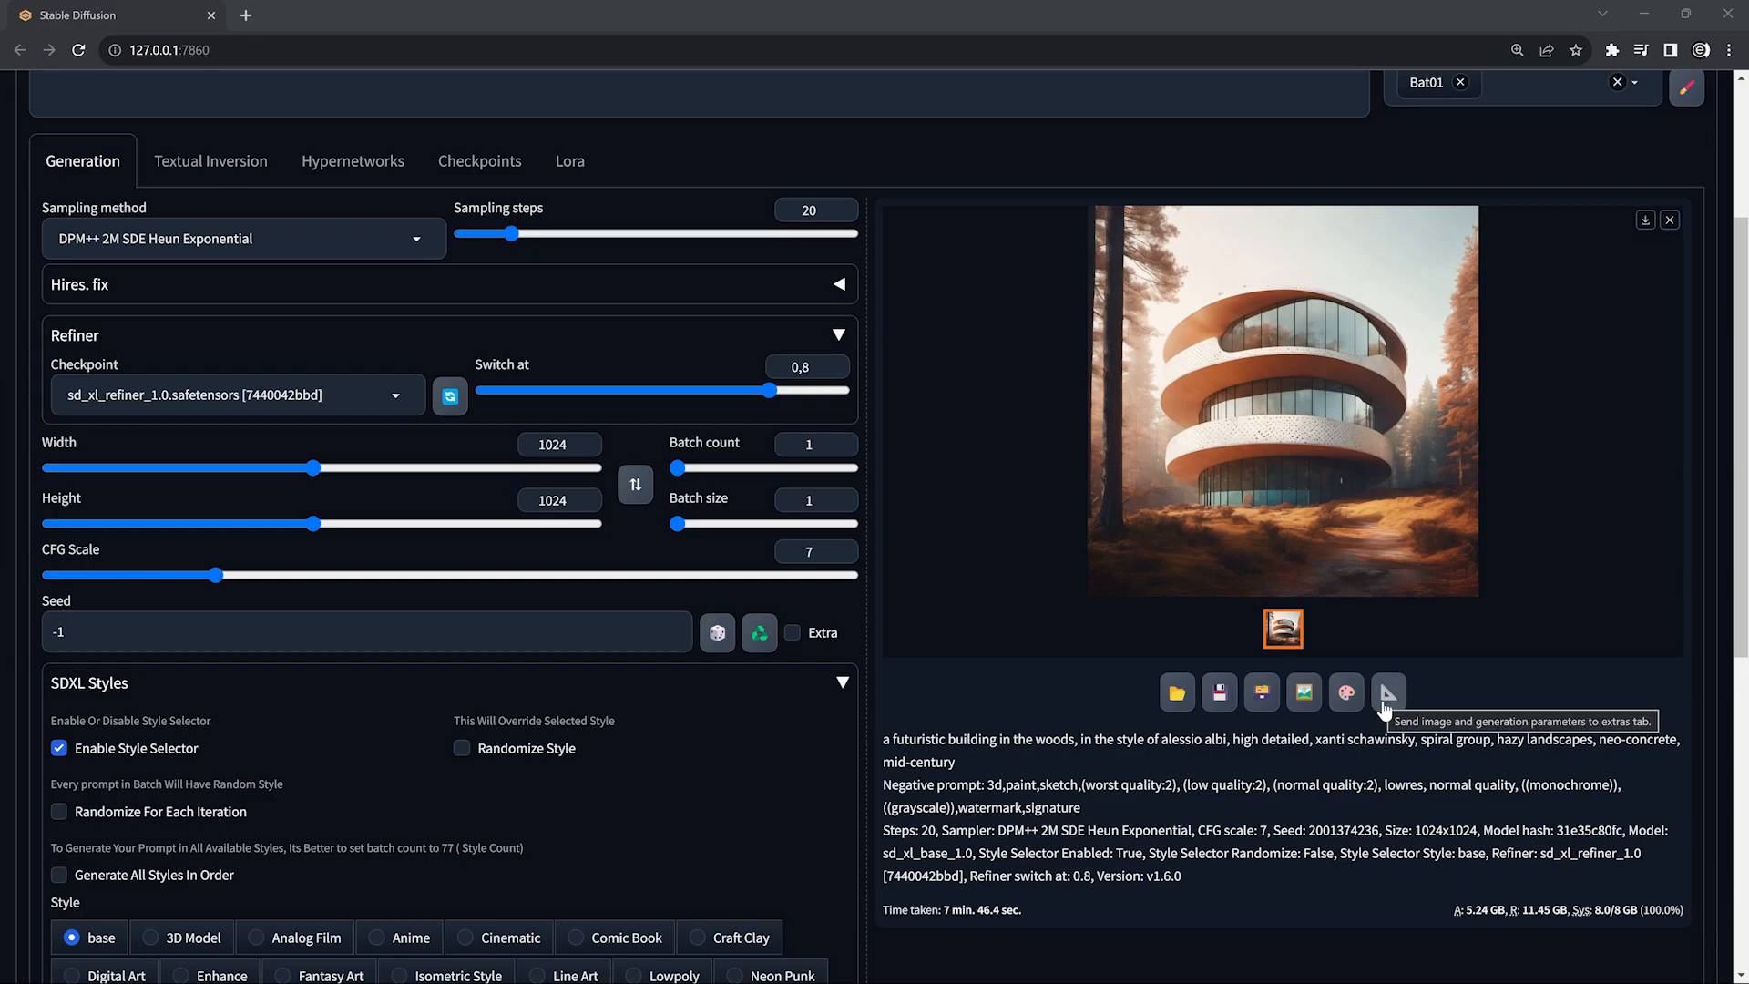
pyautogui.click(1385, 703)
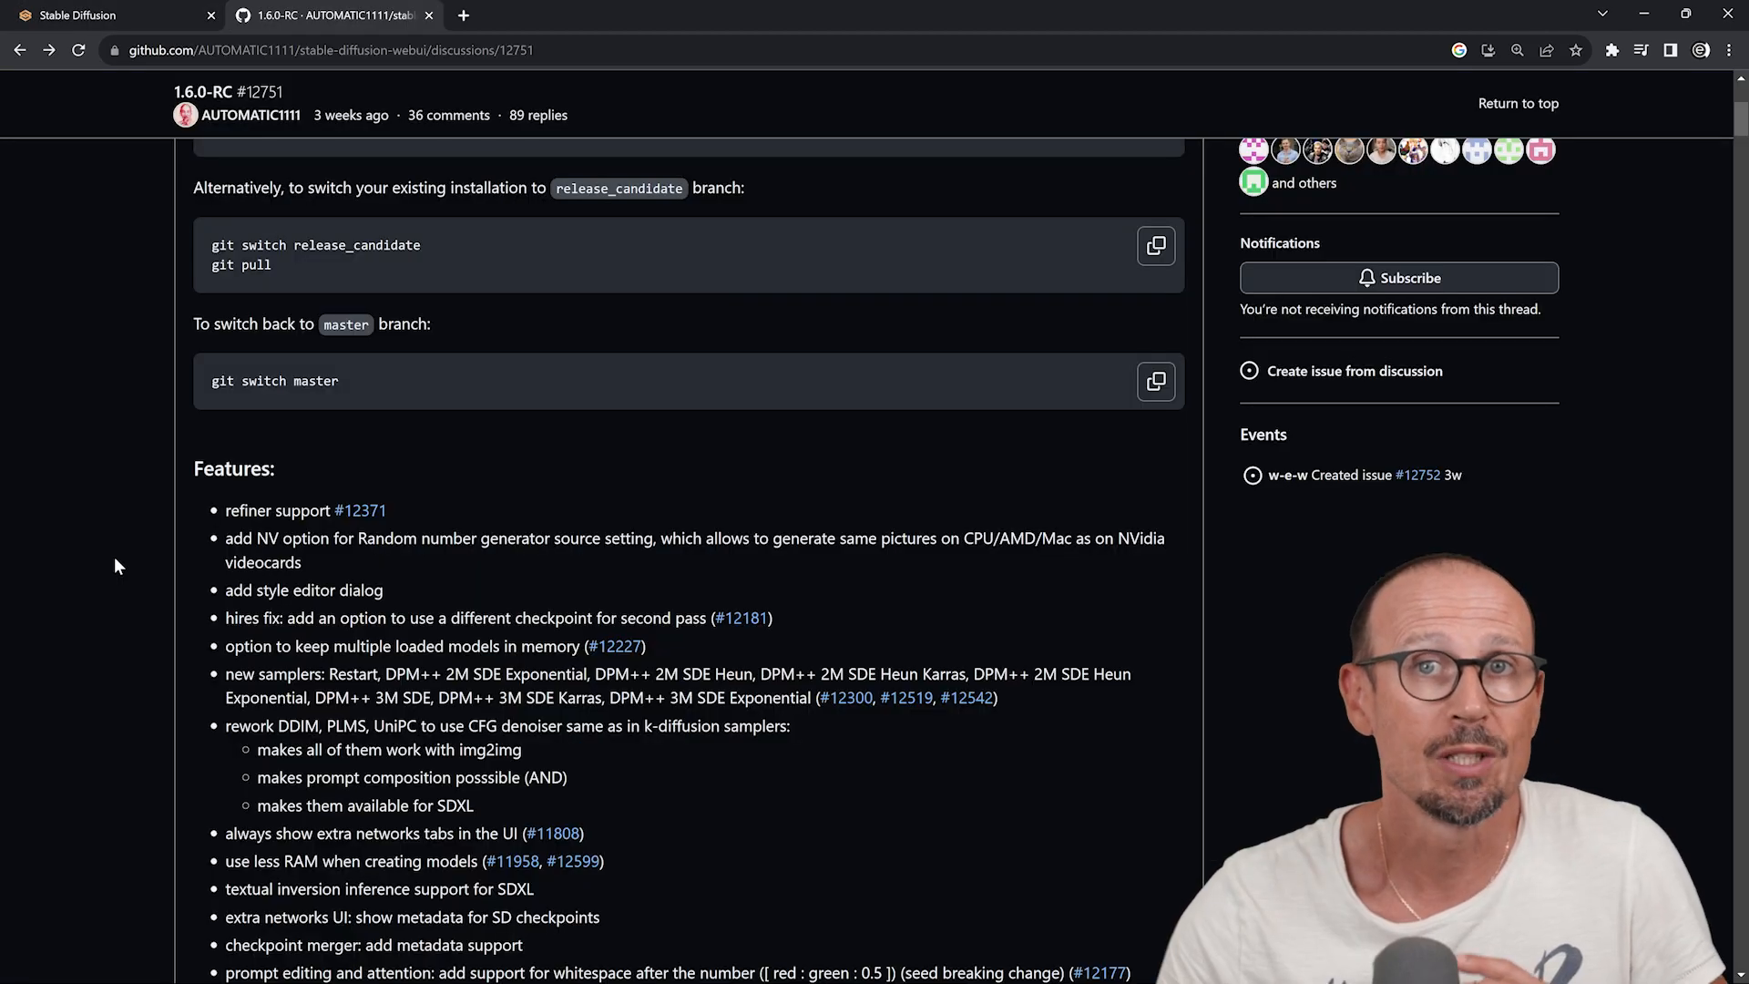
# Step: Read the remaining Features entries and the start of the Minor section in the 1.6.0-RC notes on GitHub
pyautogui.scroll(-2, 113, 555)
pyautogui.scroll(-2, 116, 559)
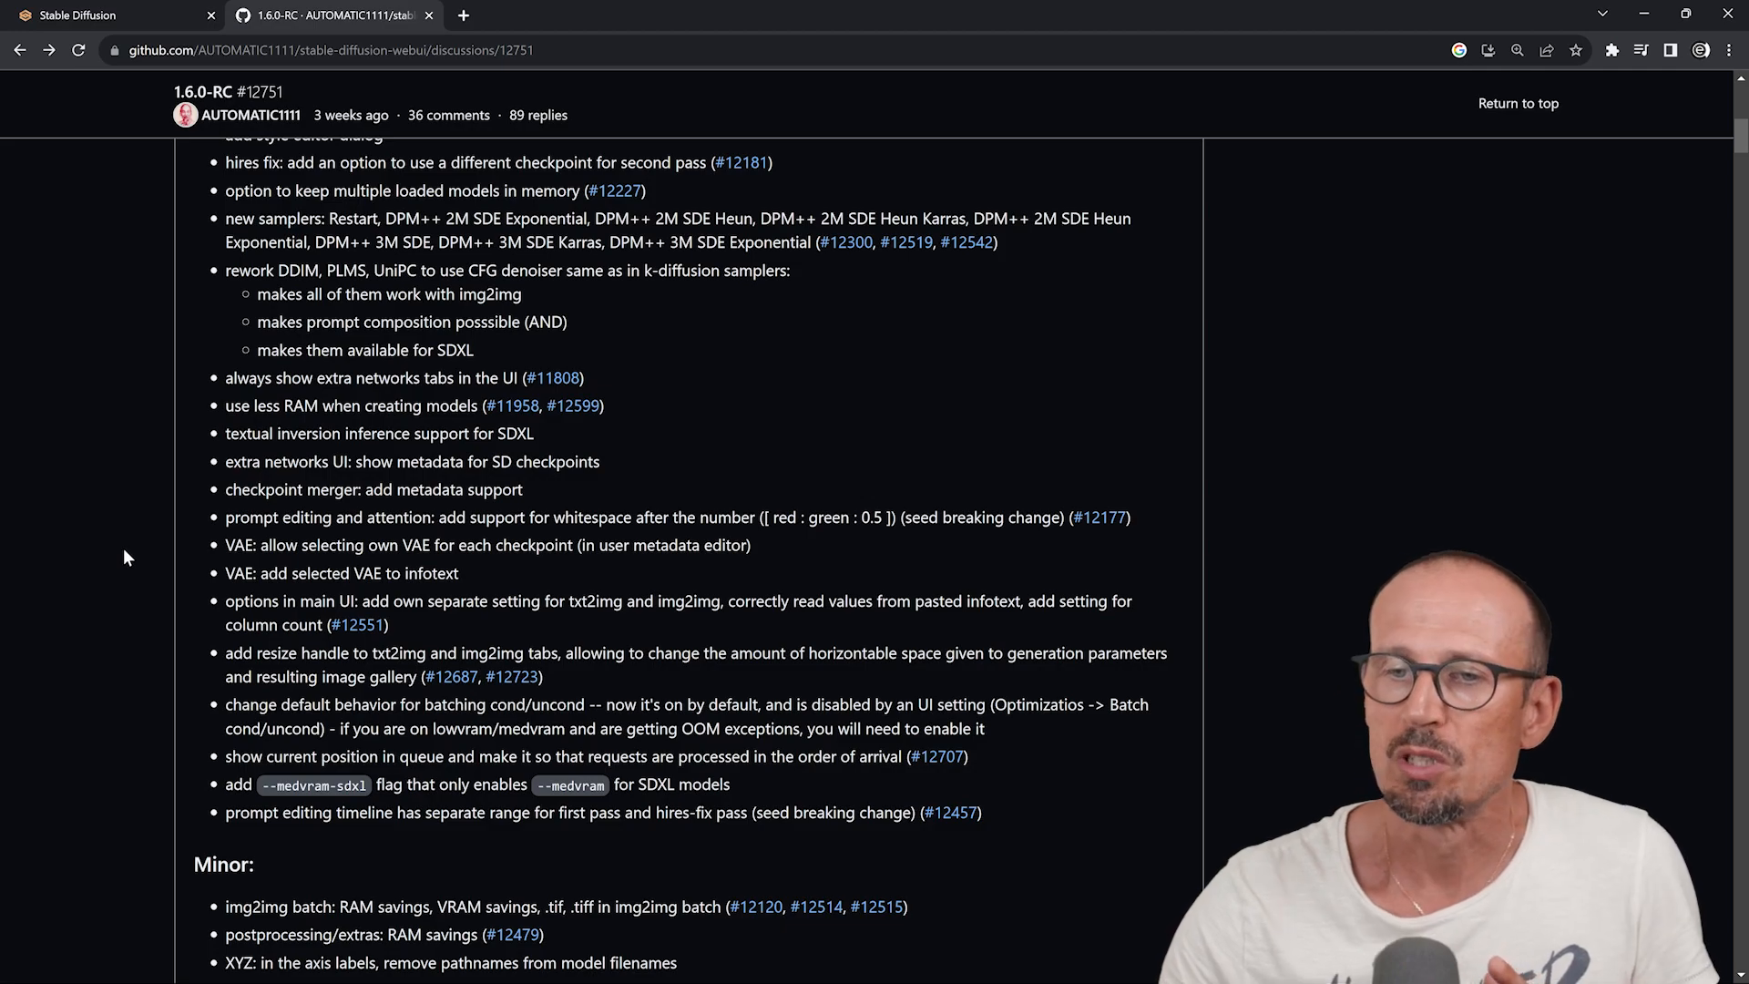
pyautogui.scroll(-2, 127, 551)
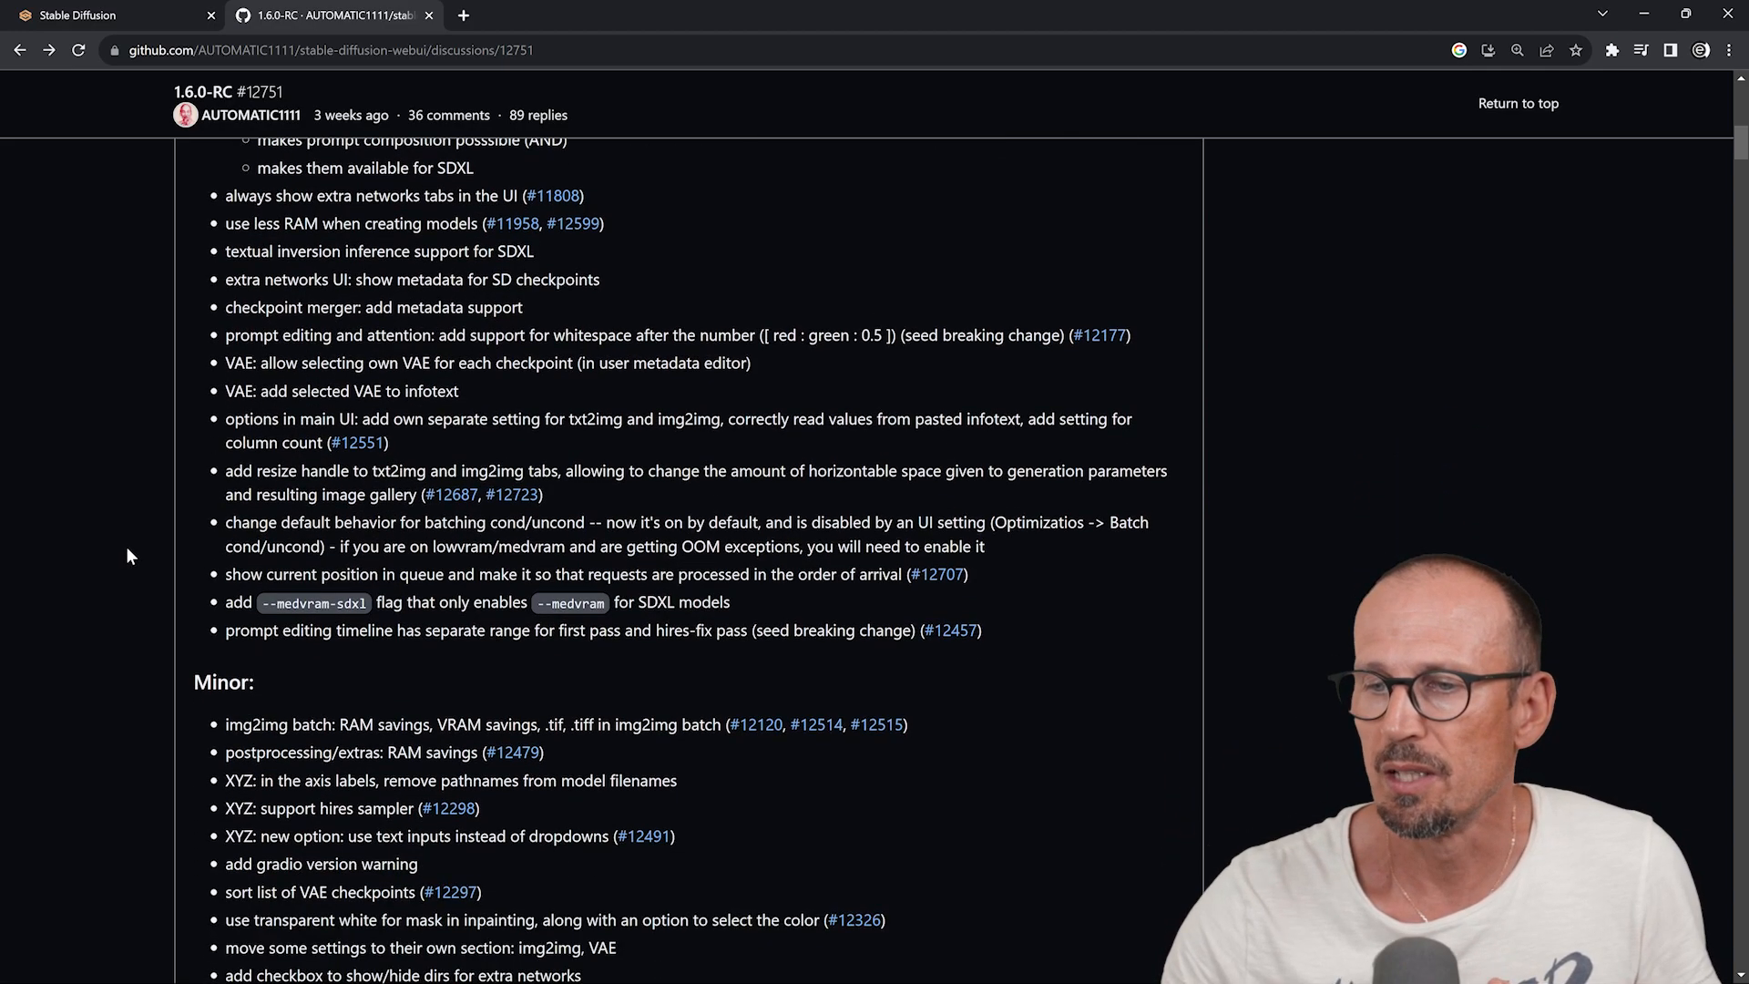
pyautogui.scroll(3, 130, 551)
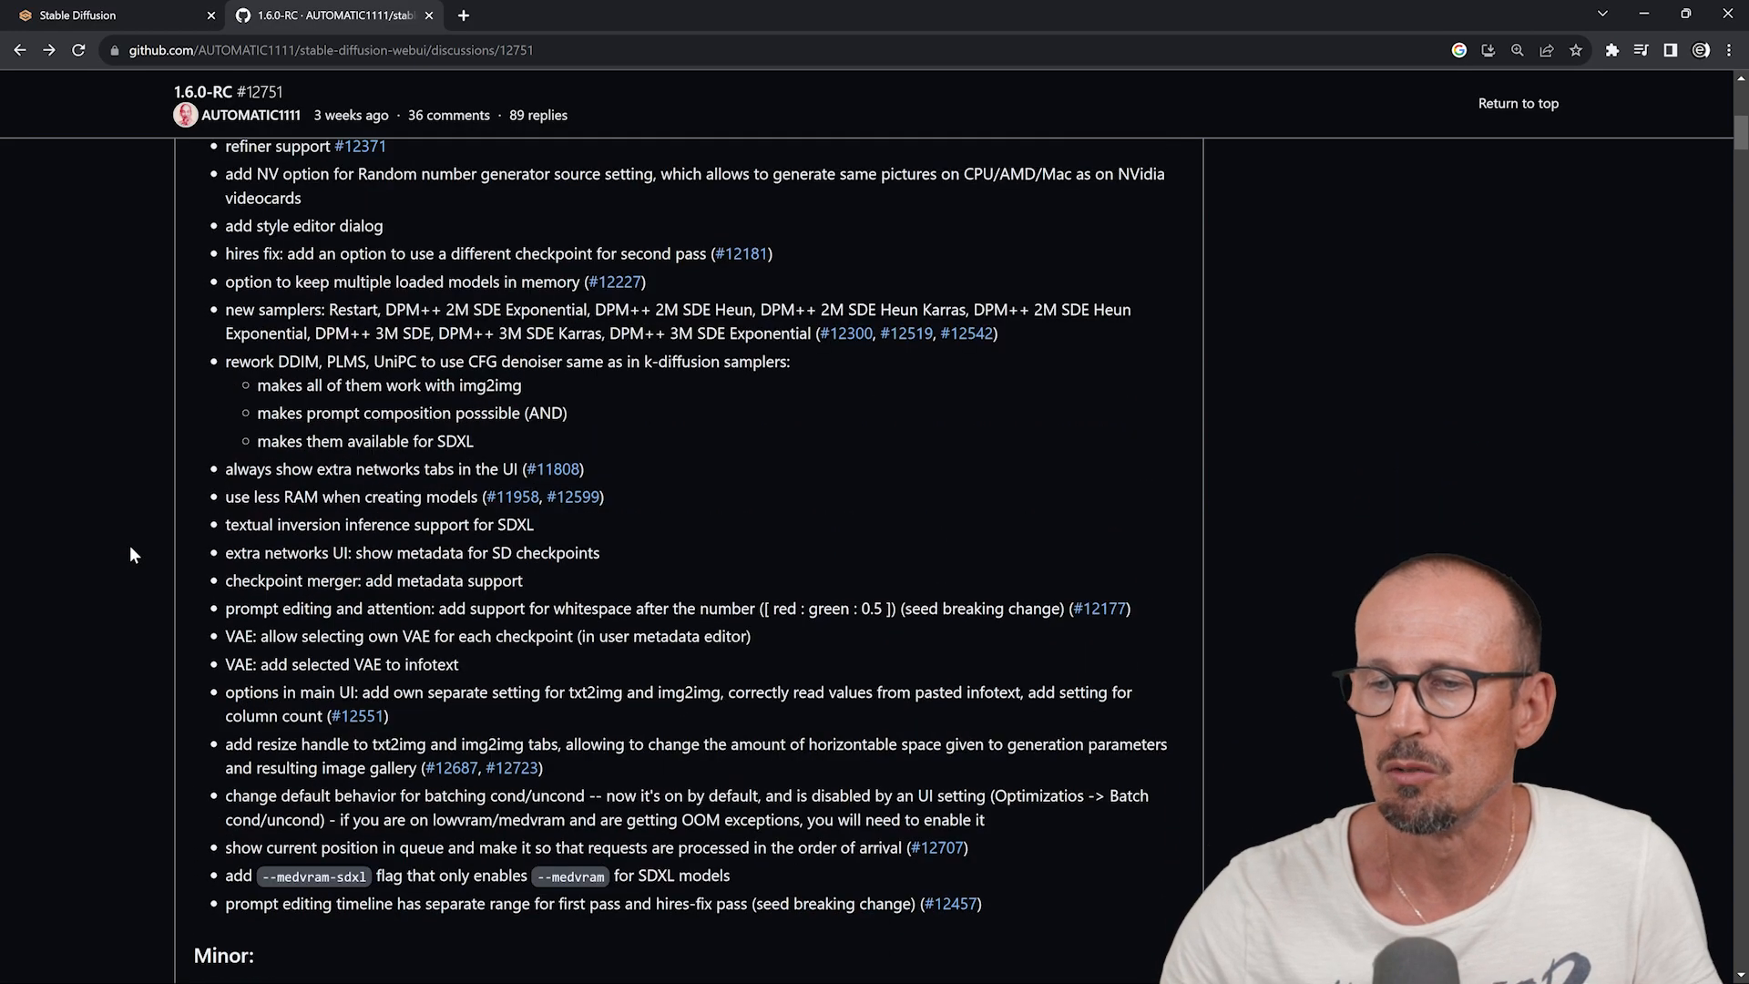